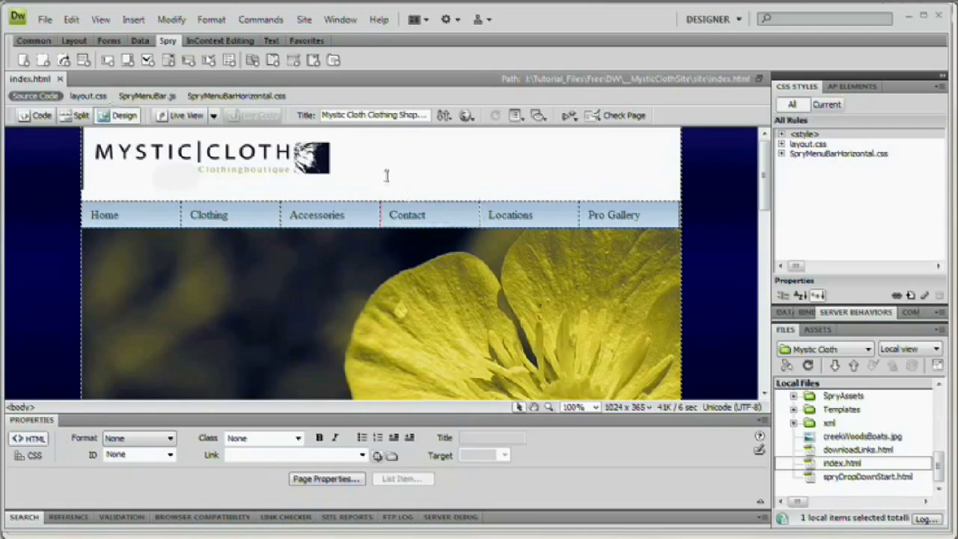
Preview the finished index.html in Firefox, check its Clothing drop-down menu, and return to Dreamweaver
{"action": "key", "text": "F12"}
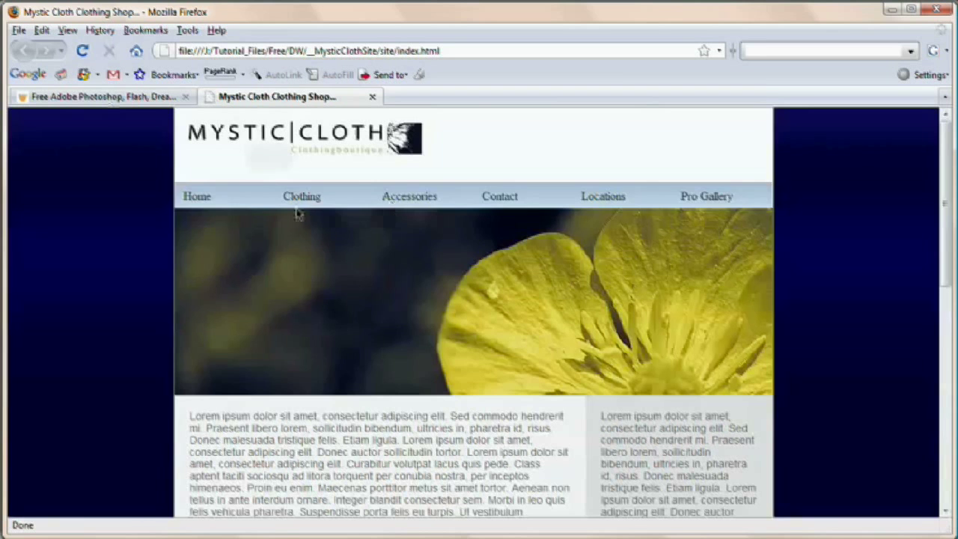
{"action": "mouse_move", "coordinate": [294, 205]}
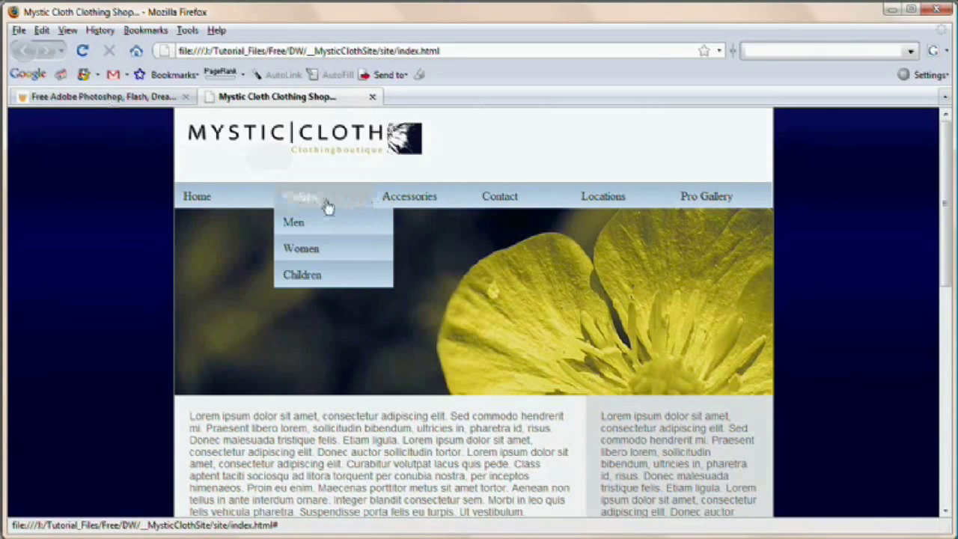
{"action": "mouse_move", "coordinate": [340, 234]}
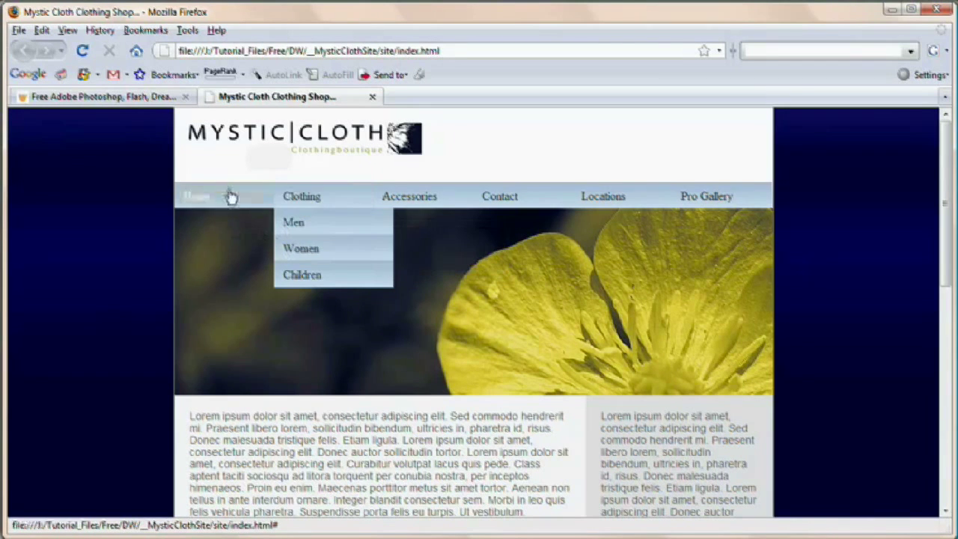
{"action": "left_click", "coordinate": [373, 98]}
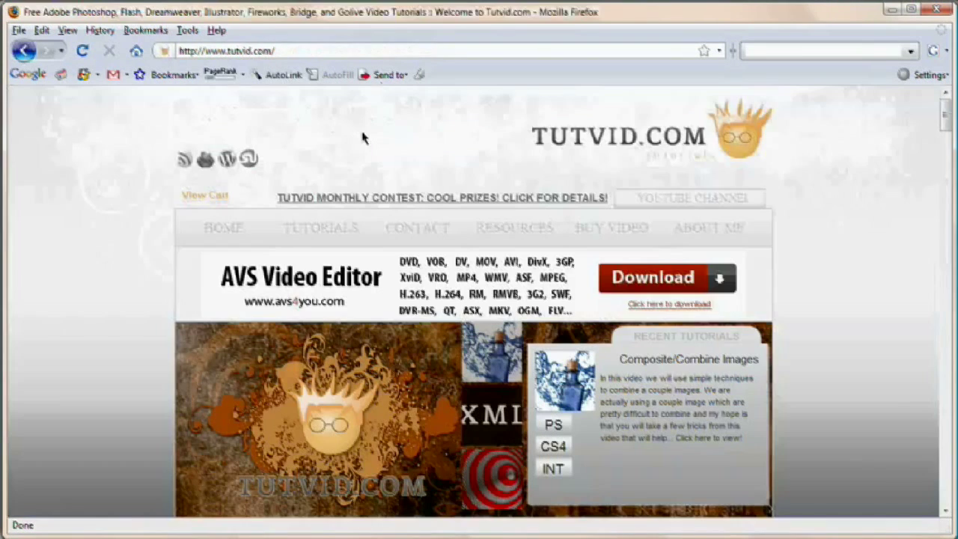
{"action": "key", "text": "alt+Tab"}
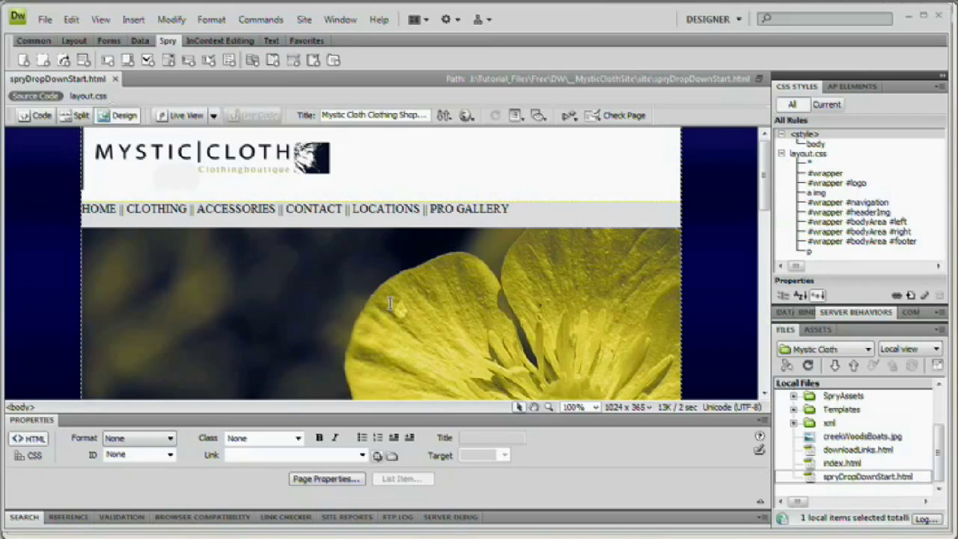
Delete the whole row of text links, HOME through PRO GALLERY, from the navigation div of spryDropDownStart.html
{"action": "scroll", "coordinate": [390, 303], "scroll_direction": "down", "scroll_amount": 5}
{"action": "scroll", "coordinate": [425, 306], "scroll_direction": "down", "scroll_amount": 3}
{"action": "scroll", "coordinate": [494, 253], "scroll_direction": "up", "scroll_amount": 10}
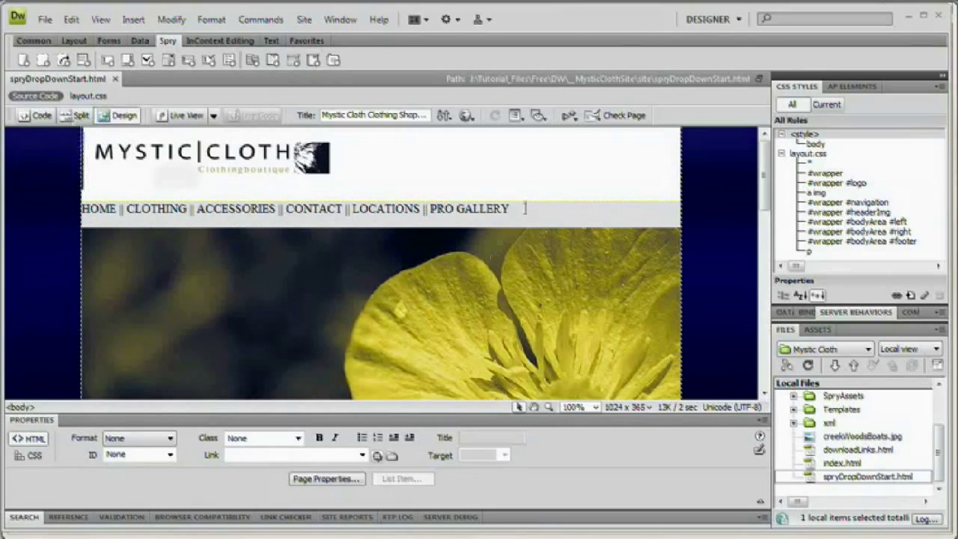
{"action": "left_click_drag", "start_coordinate": [527, 209], "coordinate": [71, 218]}
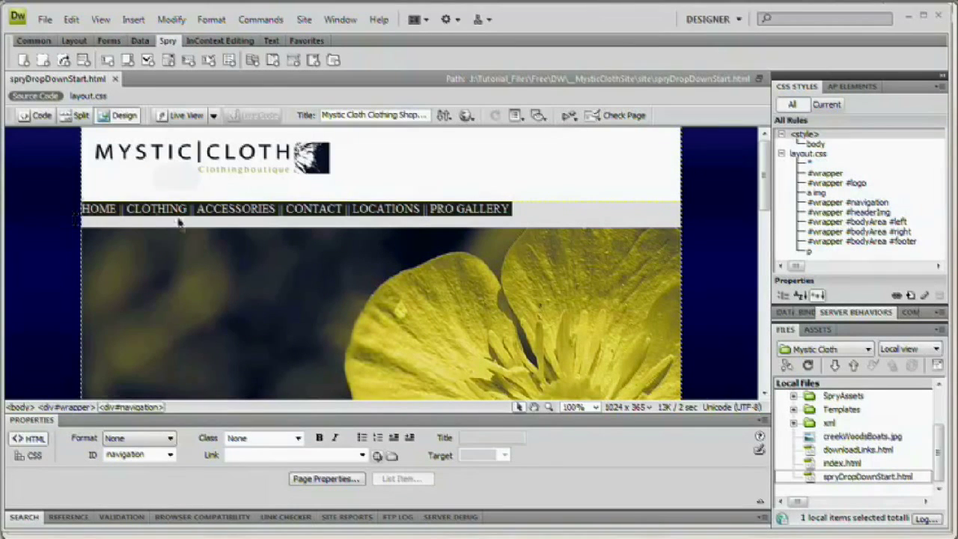
{"action": "left_click", "coordinate": [200, 210]}
{"action": "left_click", "coordinate": [656, 209]}
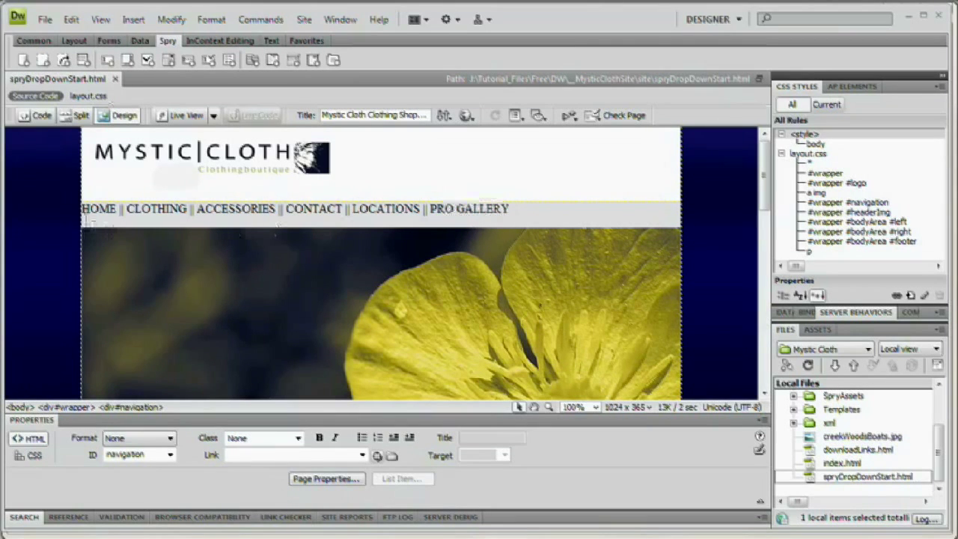
{"action": "left_click", "coordinate": [83, 210], "text": "shift"}
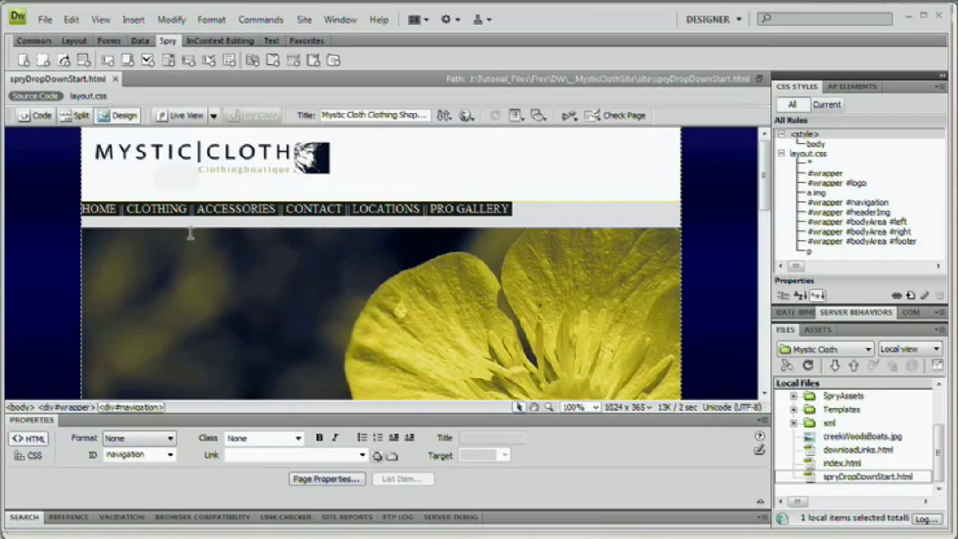
{"action": "key", "text": "Delete"}
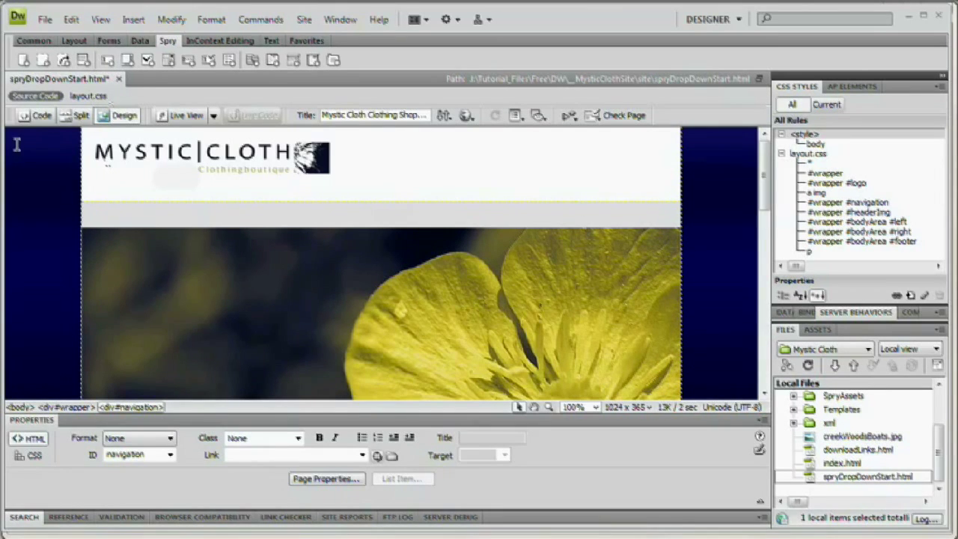
Place the insertion point inside the empty navigation div in the code and insert a horizontal Spry Menu Bar there
{"action": "left_click", "coordinate": [36, 115]}
{"action": "left_click_drag", "start_coordinate": [77, 235], "coordinate": [352, 232]}
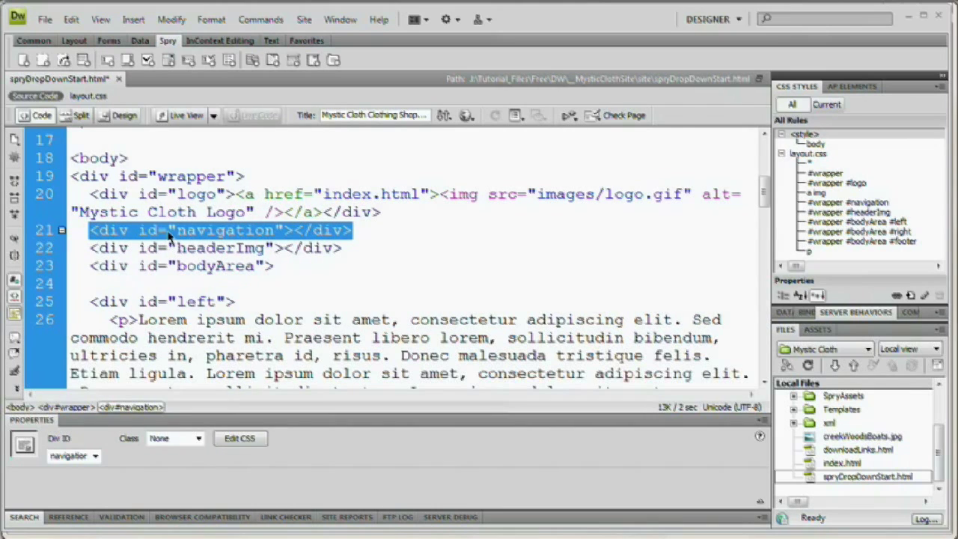
{"action": "left_click", "coordinate": [290, 232]}
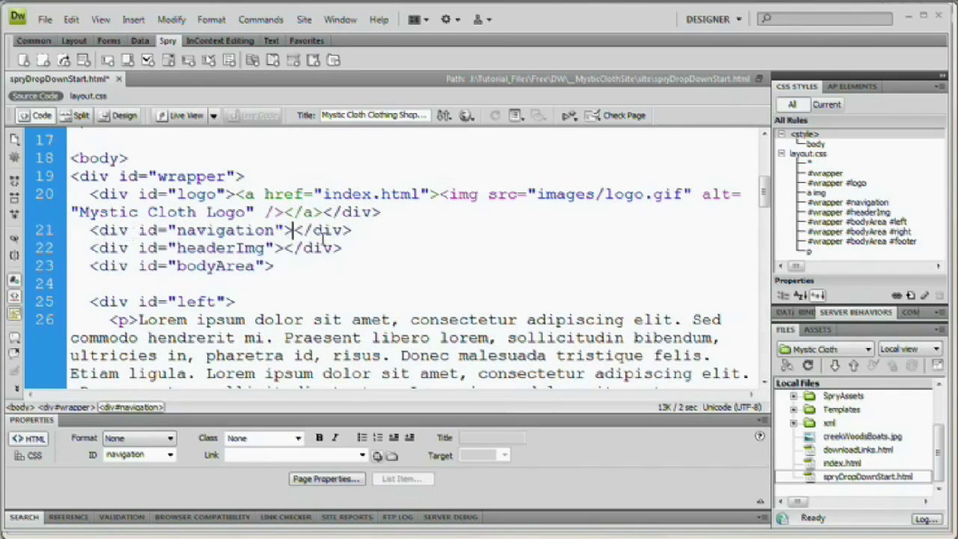
{"action": "left_click", "coordinate": [124, 115]}
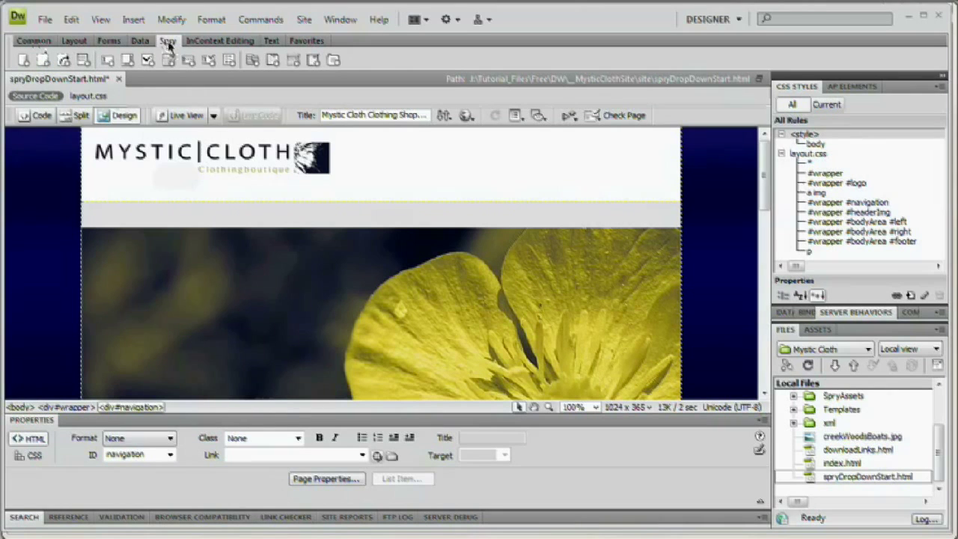
{"action": "left_click", "coordinate": [253, 63]}
{"action": "left_click_drag", "start_coordinate": [744, 394], "coordinate": [436, 277]}
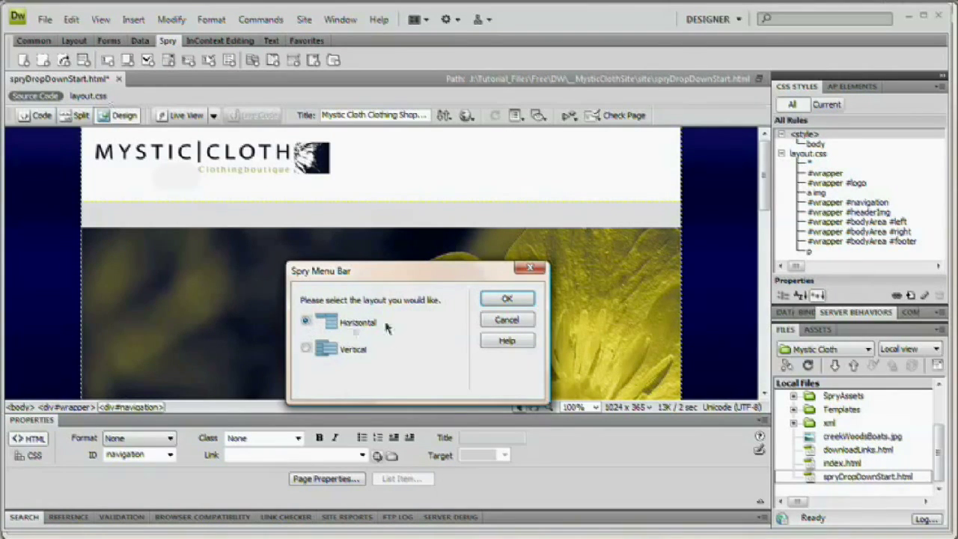
{"action": "left_click", "coordinate": [511, 304]}
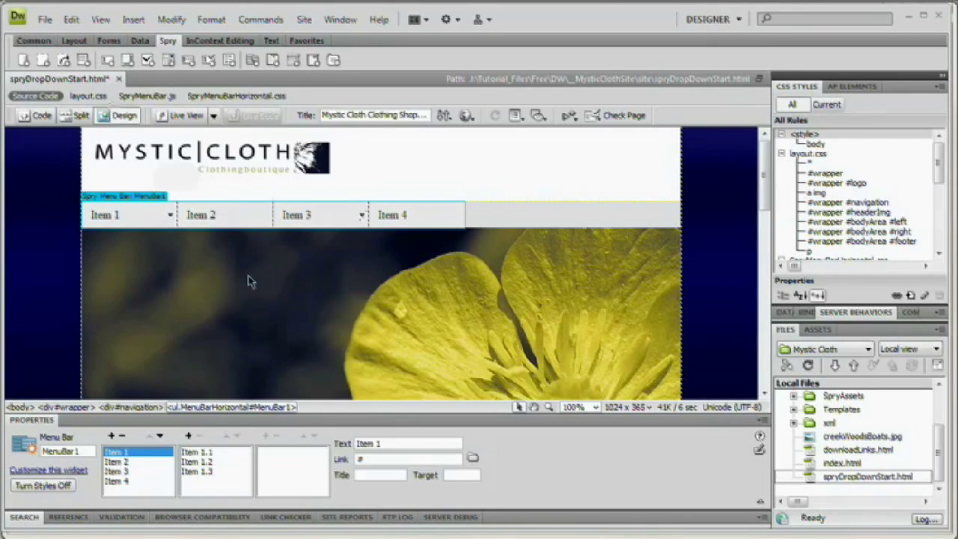
Select the Spry menu bar widget and add two top-level items after Item 1
{"action": "left_click", "coordinate": [501, 232]}
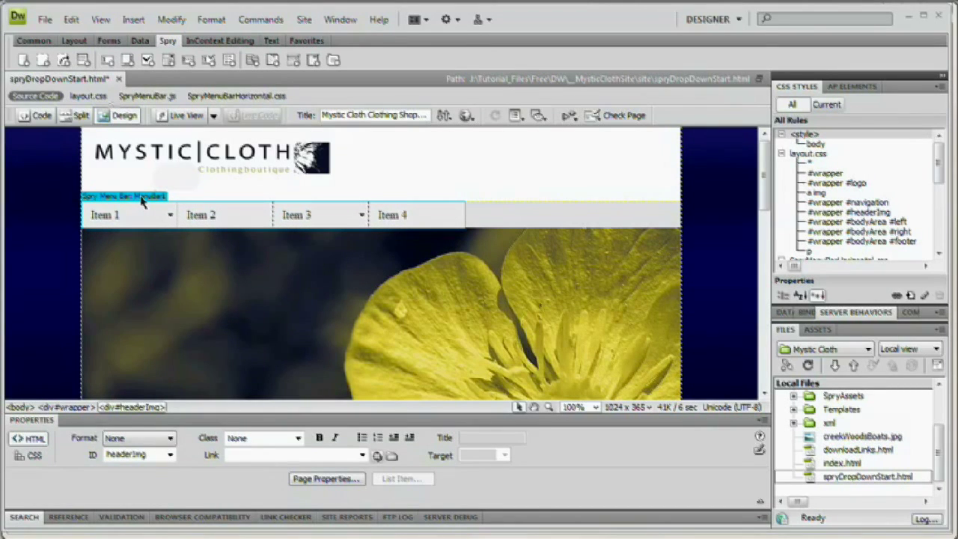
{"action": "left_click", "coordinate": [142, 199]}
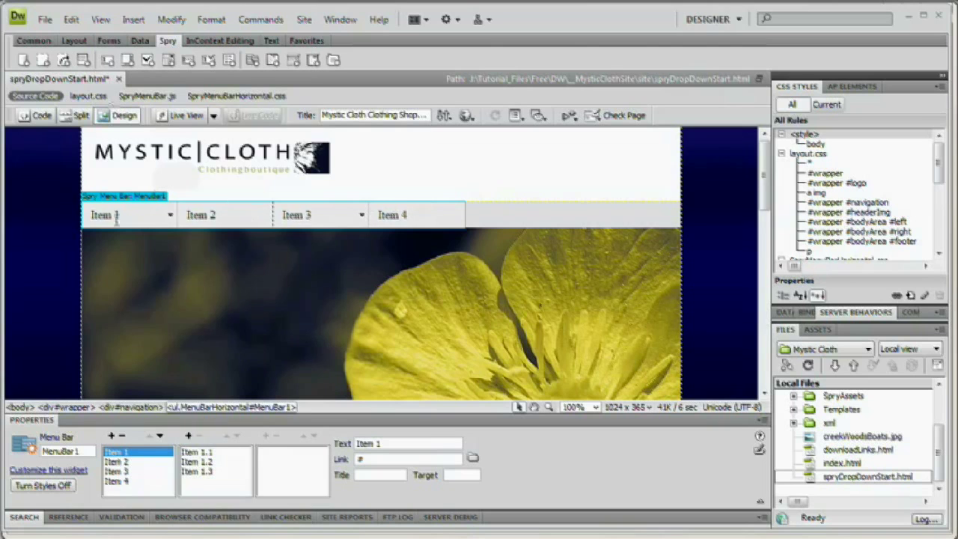
{"action": "left_click", "coordinate": [111, 436]}
{"action": "left_click", "coordinate": [111, 436]}
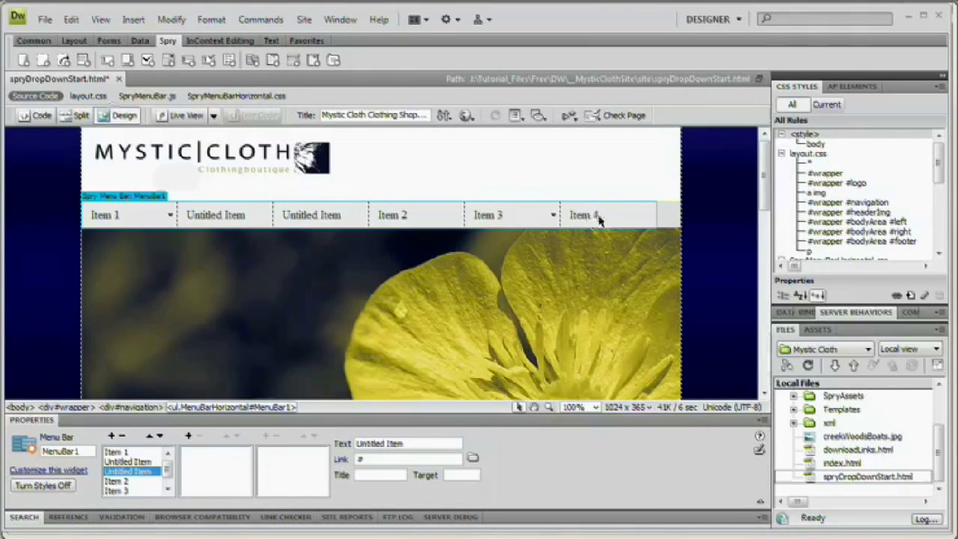
Rename the first two top-level menu items as Home and Clothing
{"action": "left_click", "coordinate": [118, 453]}
{"action": "type", "text": "Hom"}
{"action": "key", "text": "Tab"}
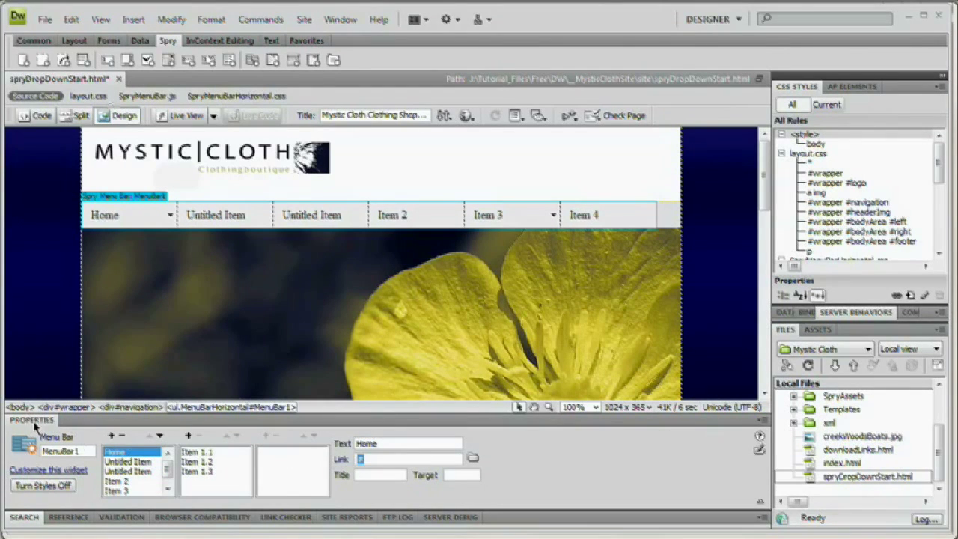
{"action": "left_click", "coordinate": [126, 463]}
{"action": "left_click_drag", "start_coordinate": [409, 443], "coordinate": [196, 443]}
{"action": "type", "text": "Clothing"}
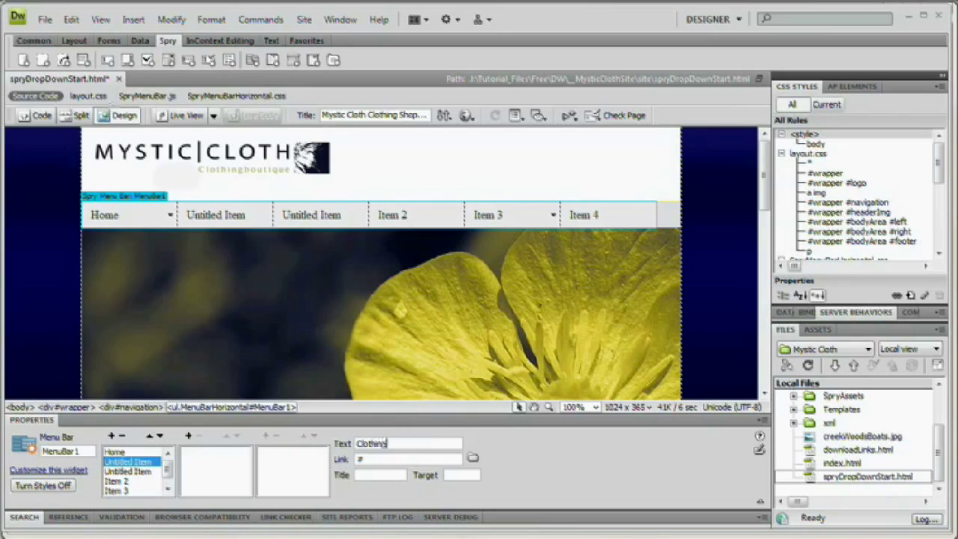
{"action": "key", "text": "Tab"}
Rename the third and fourth top-level menu items as Accessories and Contact
{"action": "left_click", "coordinate": [120, 463]}
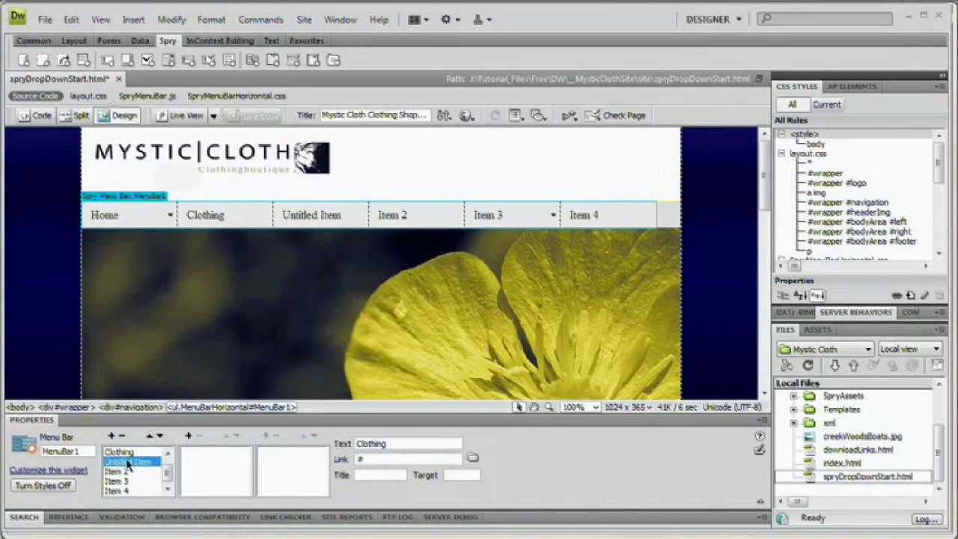
{"action": "left_click_drag", "start_coordinate": [420, 443], "coordinate": [231, 454]}
{"action": "type", "text": "Accessories"}
{"action": "key", "text": "Tab"}
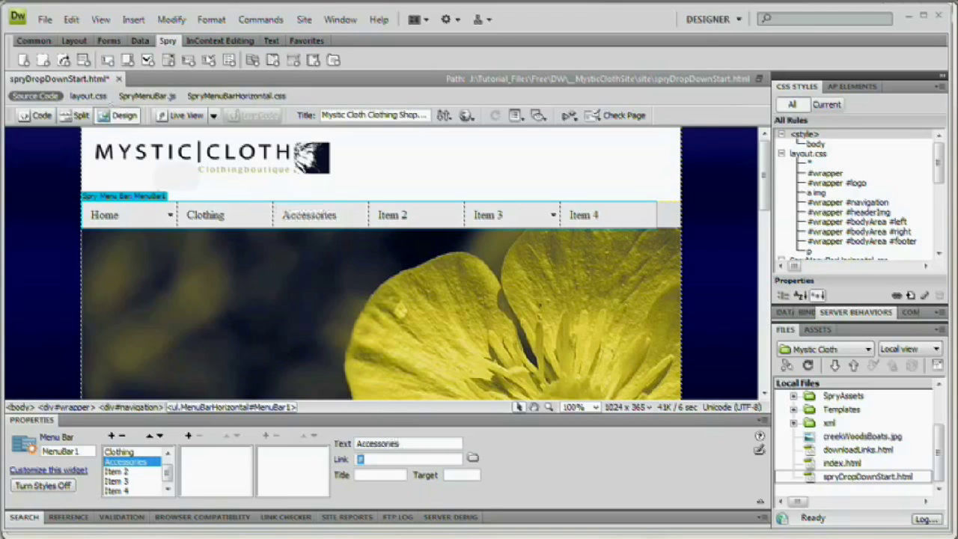
{"action": "left_click", "coordinate": [132, 473]}
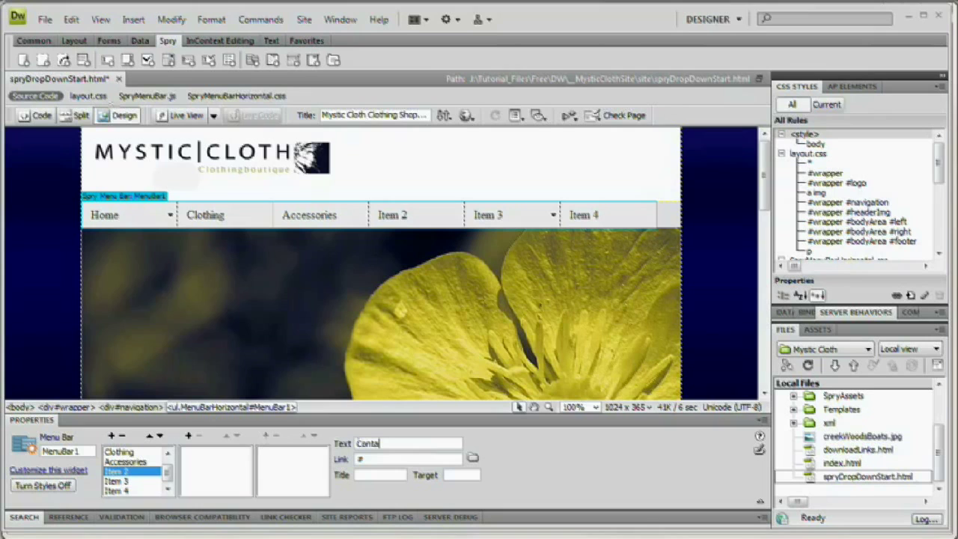
{"action": "type", "text": "Contact"}
{"action": "key", "text": "Tab"}
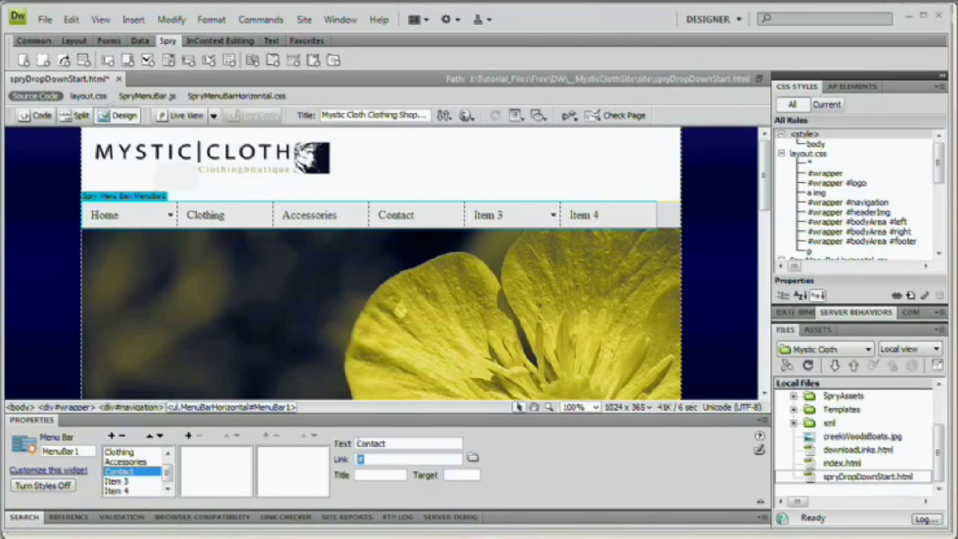
Rename the last two top-level menu items, Item 3 and Item 4, as Locations and Pro Gallery
{"action": "left_click", "coordinate": [131, 481]}
{"action": "left_click_drag", "start_coordinate": [410, 443], "coordinate": [208, 447]}
{"action": "type", "text": "Lo"}
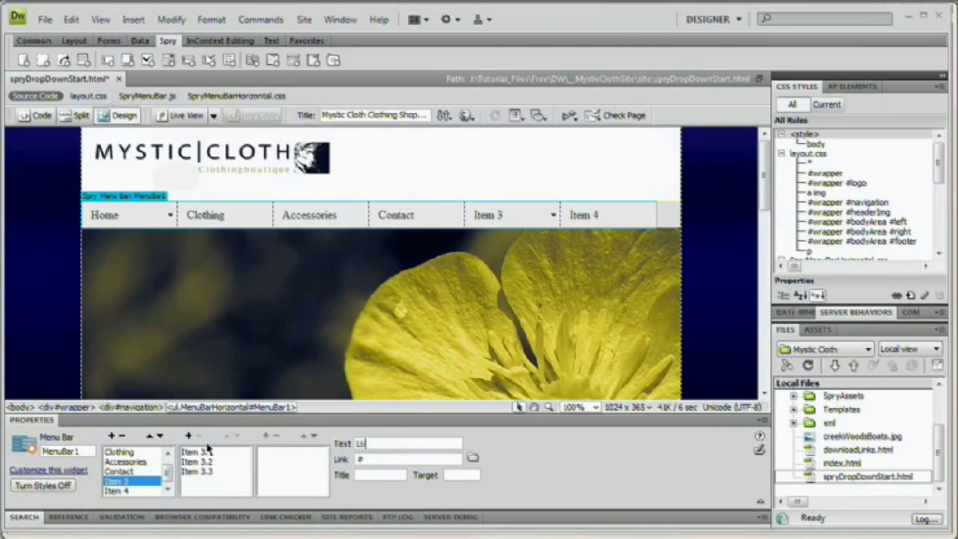
{"action": "type", "text": "cations"}
{"action": "key", "text": "Tab"}
{"action": "left_click", "coordinate": [129, 491]}
{"action": "left_click_drag", "start_coordinate": [393, 446], "coordinate": [171, 454]}
{"action": "type", "text": "Pro"}
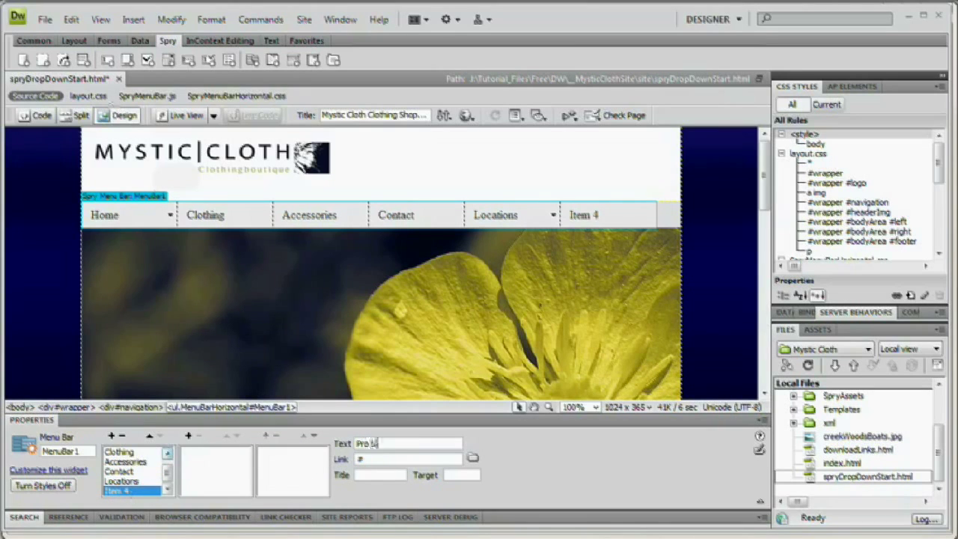
{"action": "type", "text": " Gallery"}
{"action": "key", "text": "Tab"}
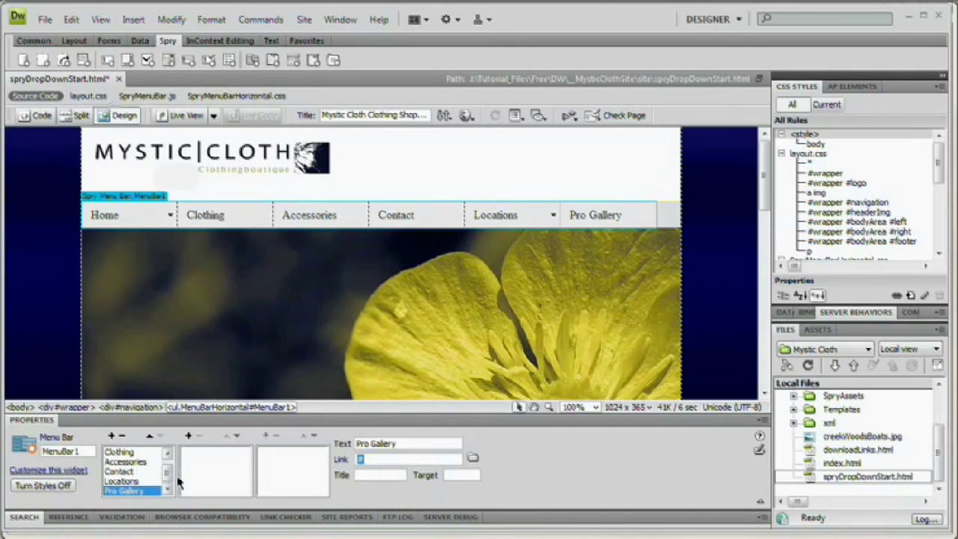
Rename the Home item's submenu entries Item 1.1 and Item 1.2 as Men and Women
{"action": "left_click", "coordinate": [168, 453]}
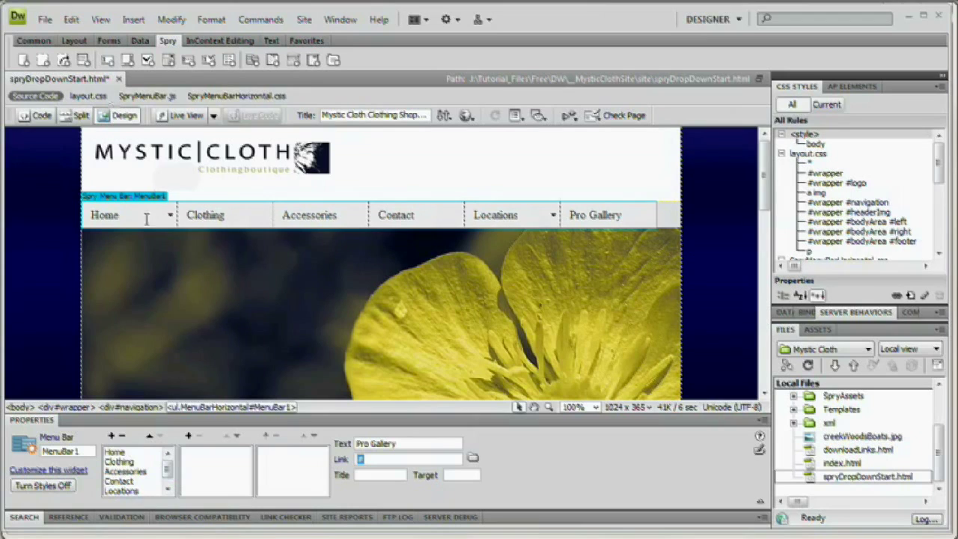
{"action": "left_click", "coordinate": [118, 452]}
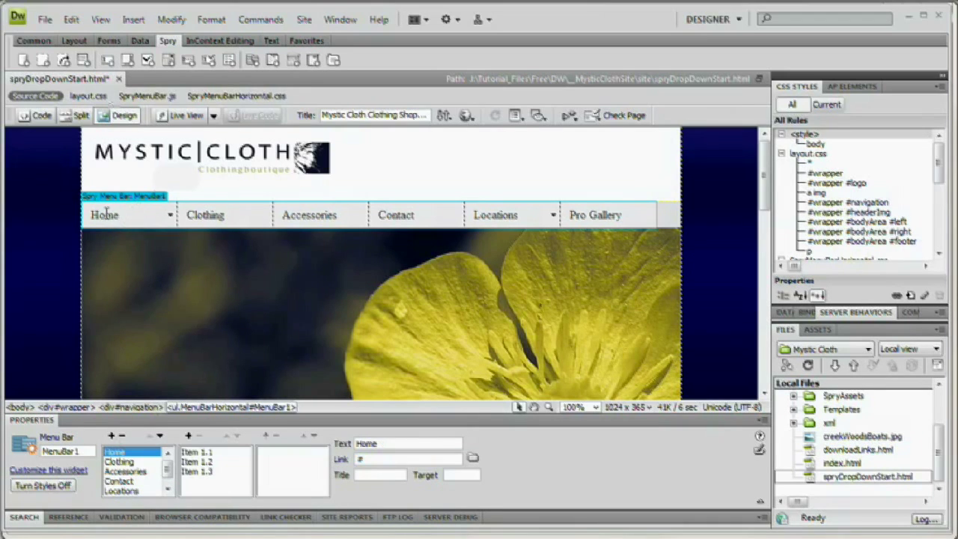
{"action": "left_click", "coordinate": [201, 452]}
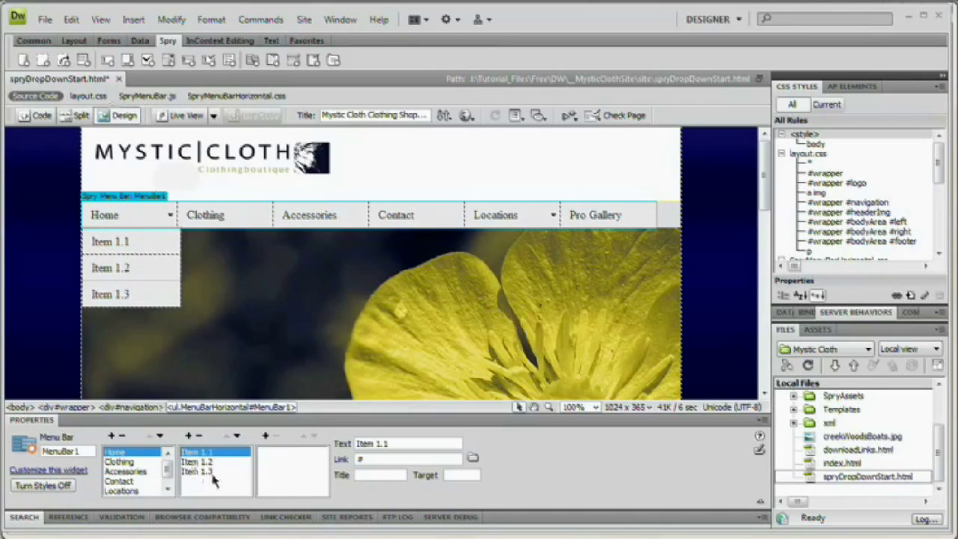
{"action": "left_click_drag", "start_coordinate": [405, 444], "coordinate": [285, 447]}
{"action": "type", "text": "Men"}
{"action": "key", "text": "Tab"}
{"action": "left_click", "coordinate": [211, 463]}
{"action": "left_click_drag", "start_coordinate": [403, 444], "coordinate": [303, 445]}
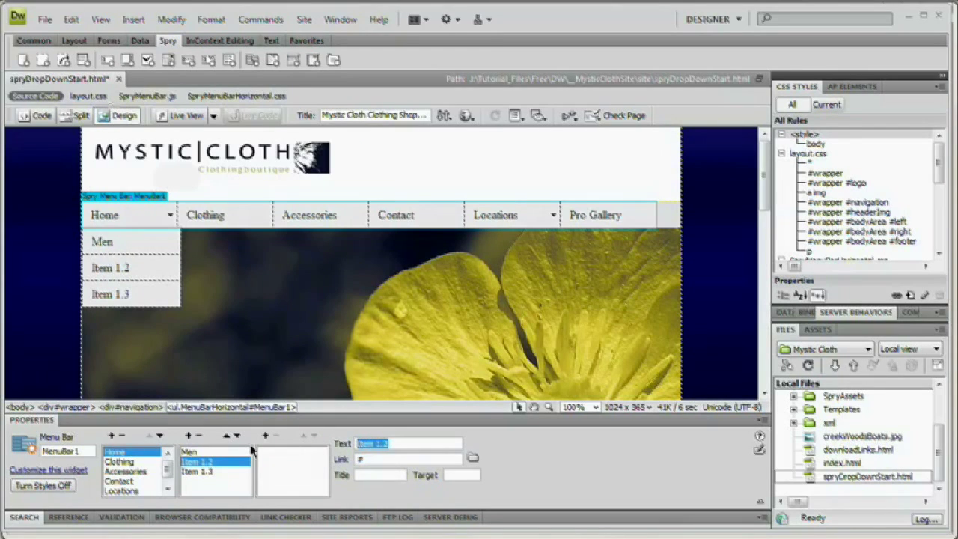
{"action": "type", "text": "Women"}
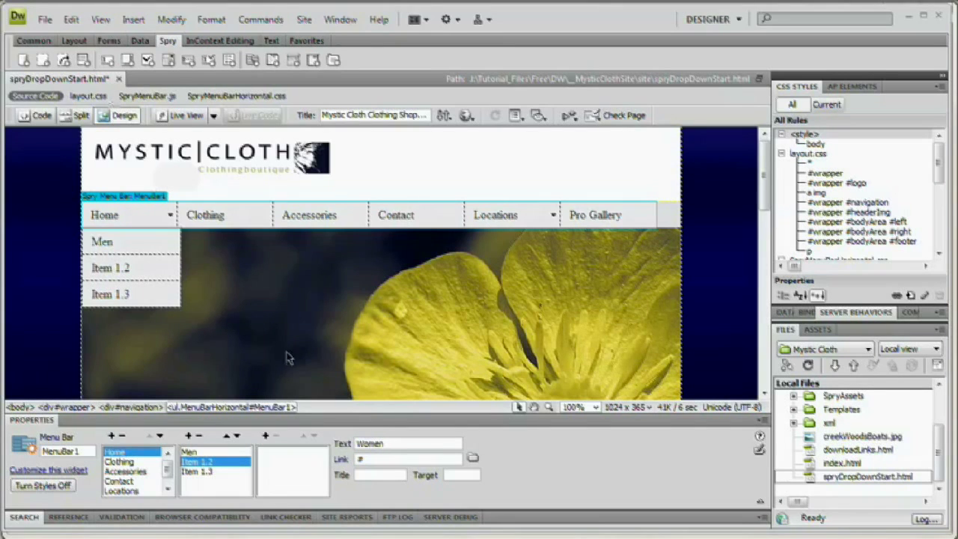
Rename the Home item's third submenu entry as Children and add a fourth entry below it
{"action": "left_click", "coordinate": [201, 472]}
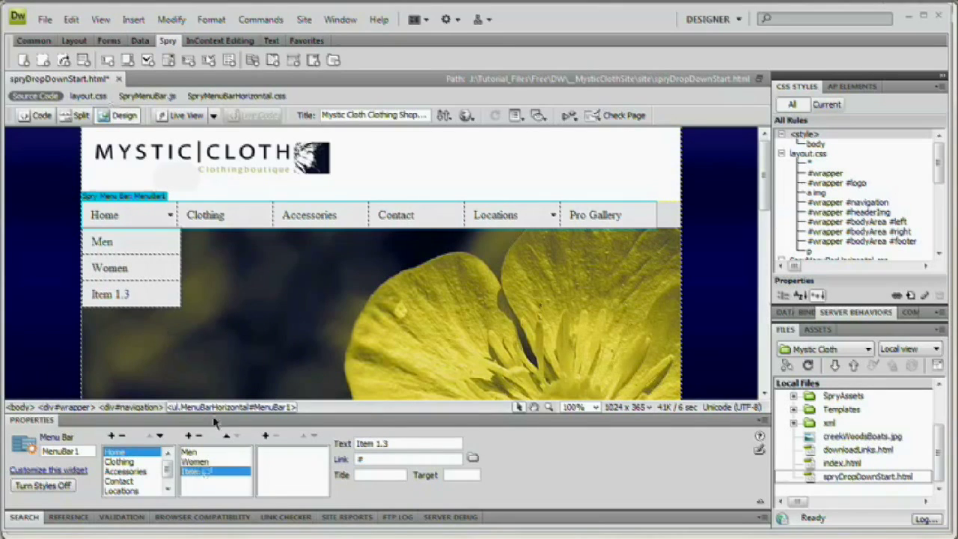
{"action": "left_click_drag", "start_coordinate": [420, 446], "coordinate": [257, 444]}
{"action": "type", "text": "Chi"}
{"action": "key", "text": "Tab"}
{"action": "left_click", "coordinate": [205, 480]}
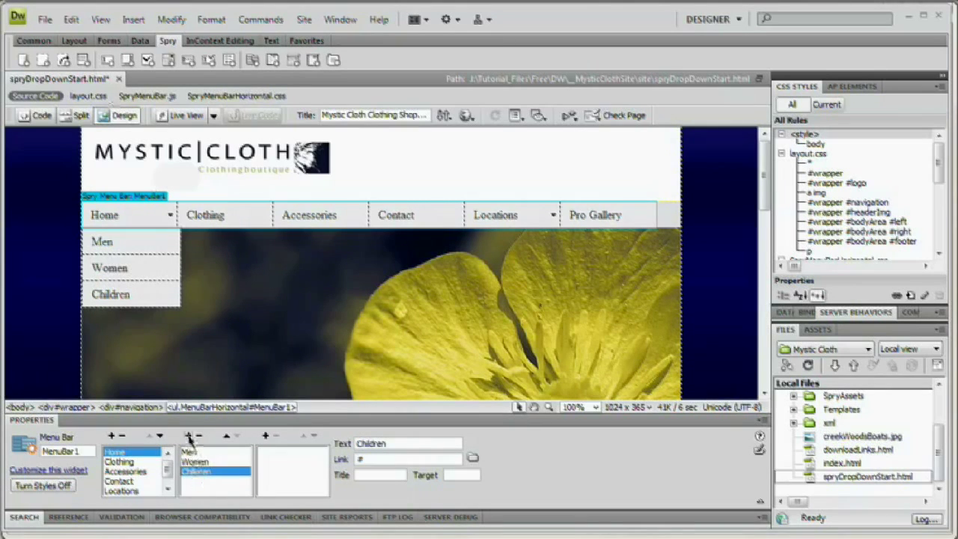
{"action": "left_click", "coordinate": [189, 436]}
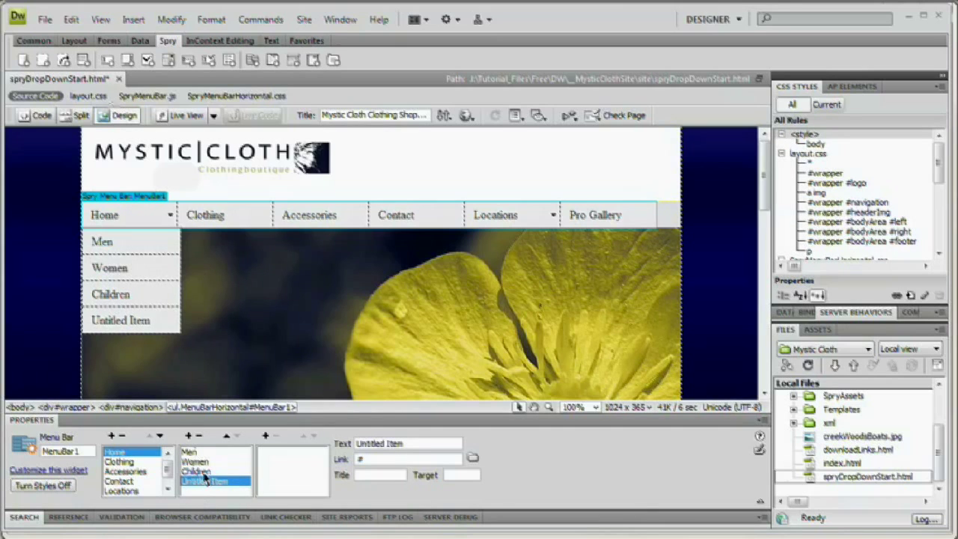
Delete the untitled fourth entry from the Home item's submenu
{"action": "left_click", "coordinate": [199, 437]}
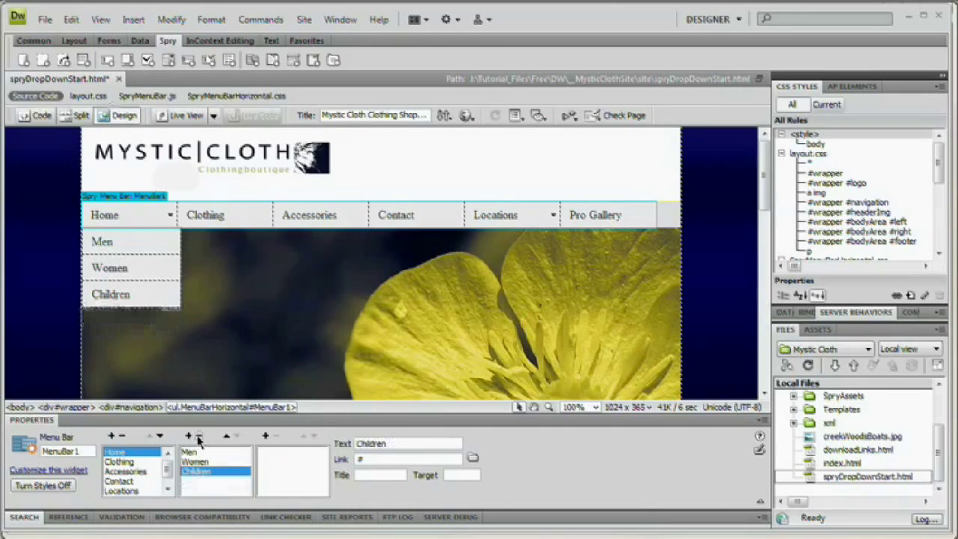
{"action": "left_click", "coordinate": [198, 464]}
{"action": "left_click", "coordinate": [198, 473]}
{"action": "left_click", "coordinate": [197, 465]}
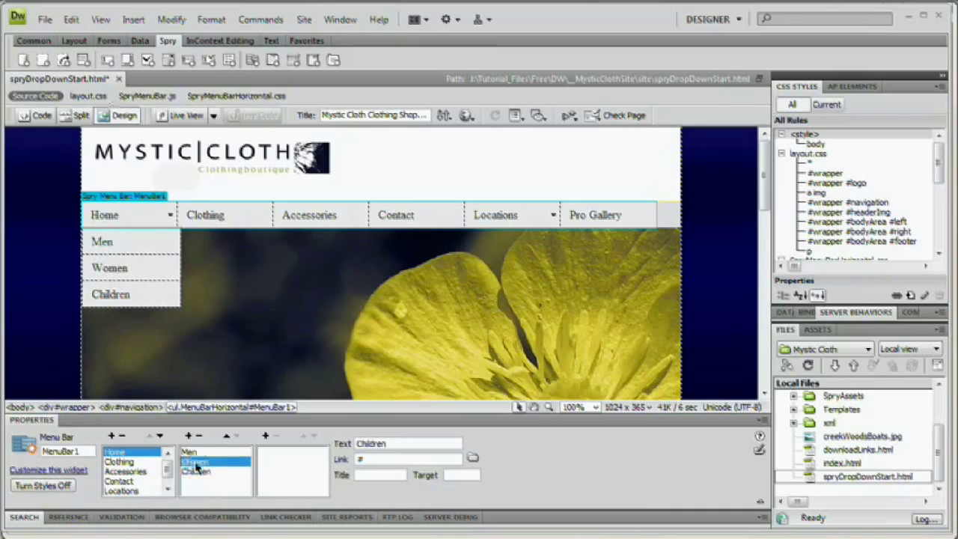
Move Children to the start of the Home submenu and return it to the end, below Women
{"action": "left_click", "coordinate": [197, 473]}
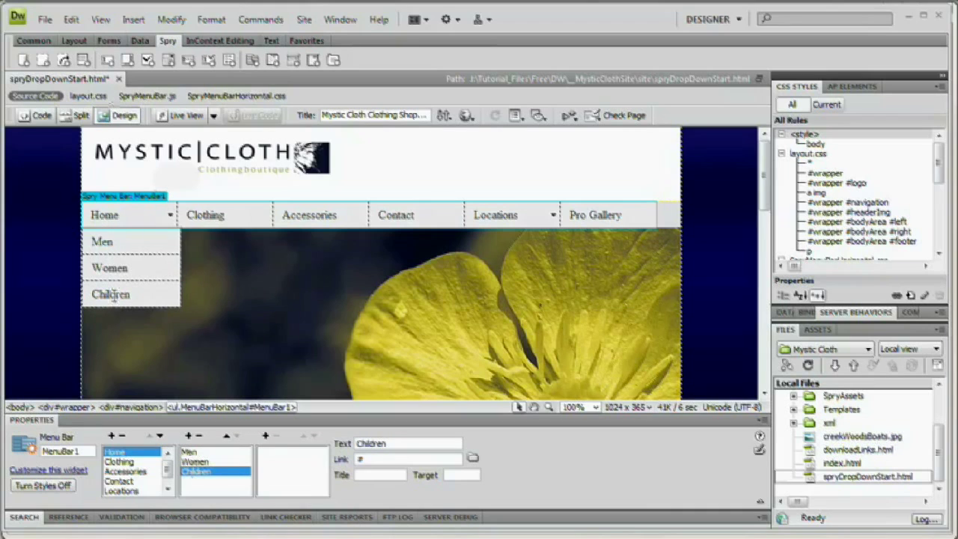
{"action": "left_click", "coordinate": [226, 436]}
{"action": "left_click", "coordinate": [227, 435]}
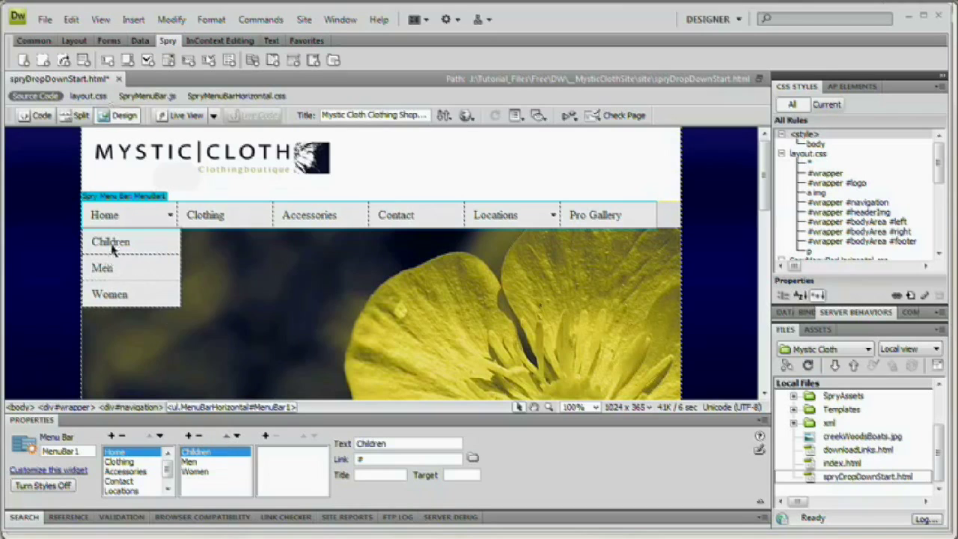
{"action": "left_click", "coordinate": [236, 436]}
{"action": "left_click", "coordinate": [236, 436]}
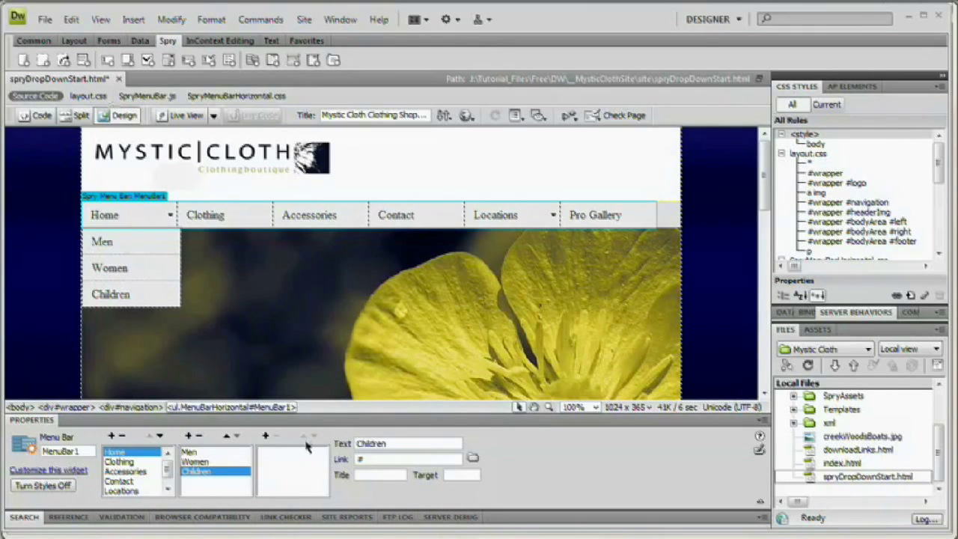
Add a nested submenu entry named Summer under the Home menu's Men item
{"action": "left_click", "coordinate": [189, 452]}
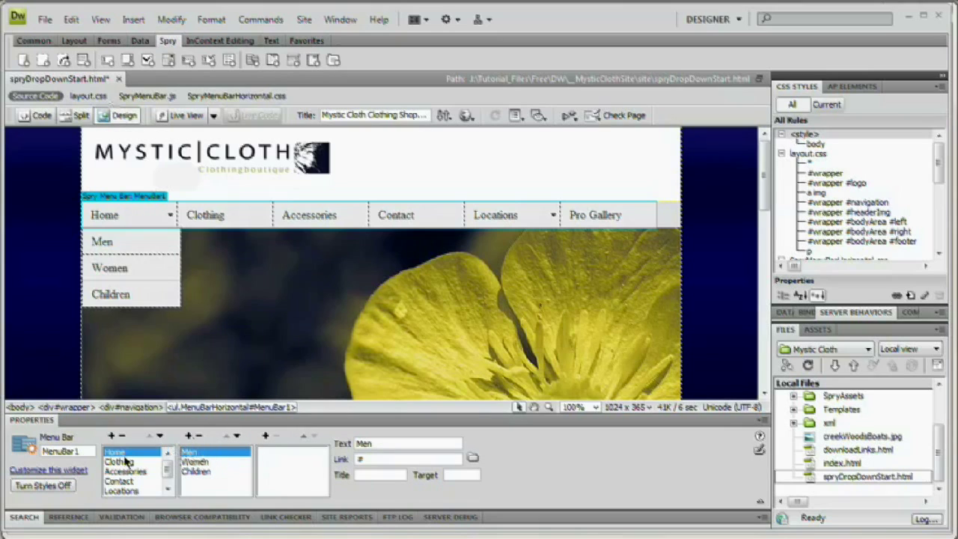
{"action": "left_click", "coordinate": [265, 436]}
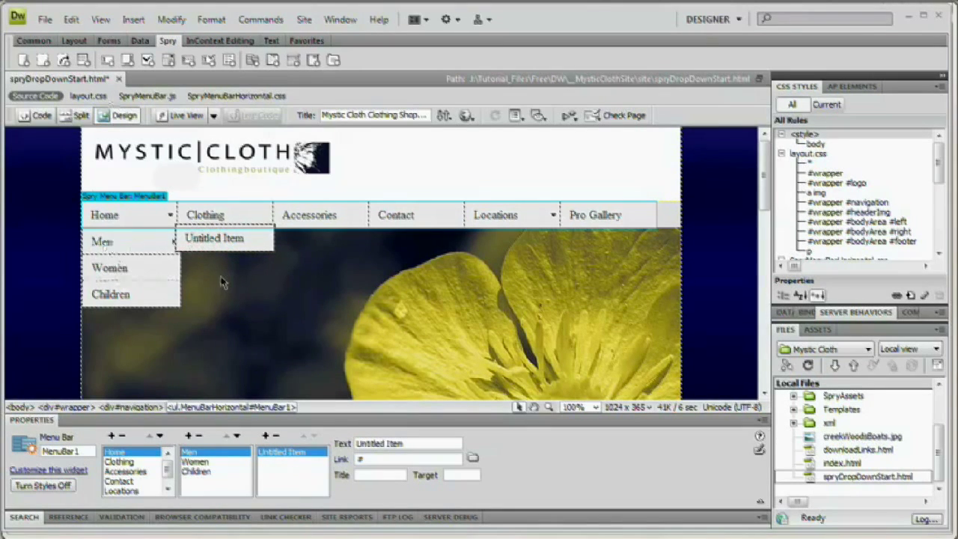
{"action": "left_click_drag", "start_coordinate": [420, 443], "coordinate": [357, 443]}
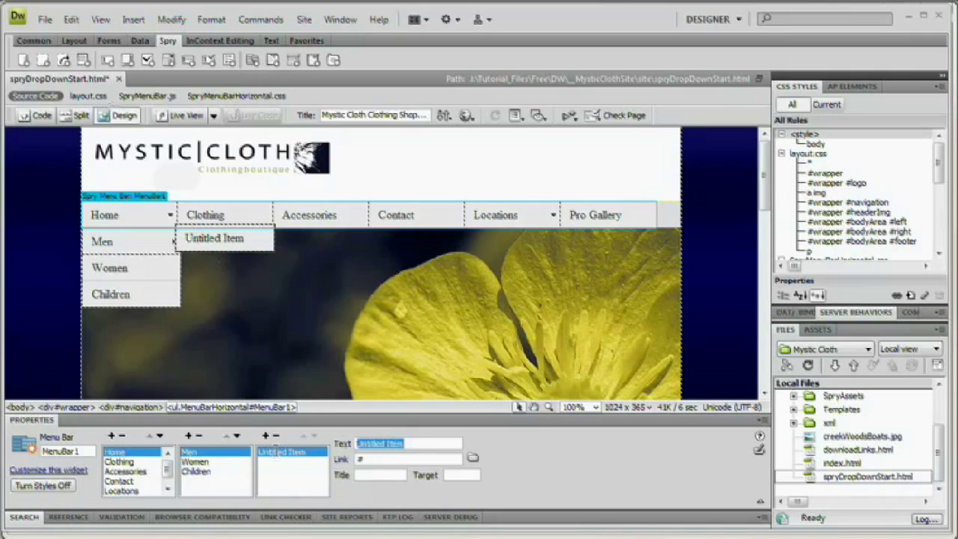
{"action": "type", "text": "Summer"}
{"action": "key", "text": "Tab"}
Add a second nested entry named Winter below Summer in the Men submenu
{"action": "left_click", "coordinate": [266, 436]}
{"action": "left_click_drag", "start_coordinate": [421, 443], "coordinate": [358, 443]}
{"action": "type", "text": "Winter"}
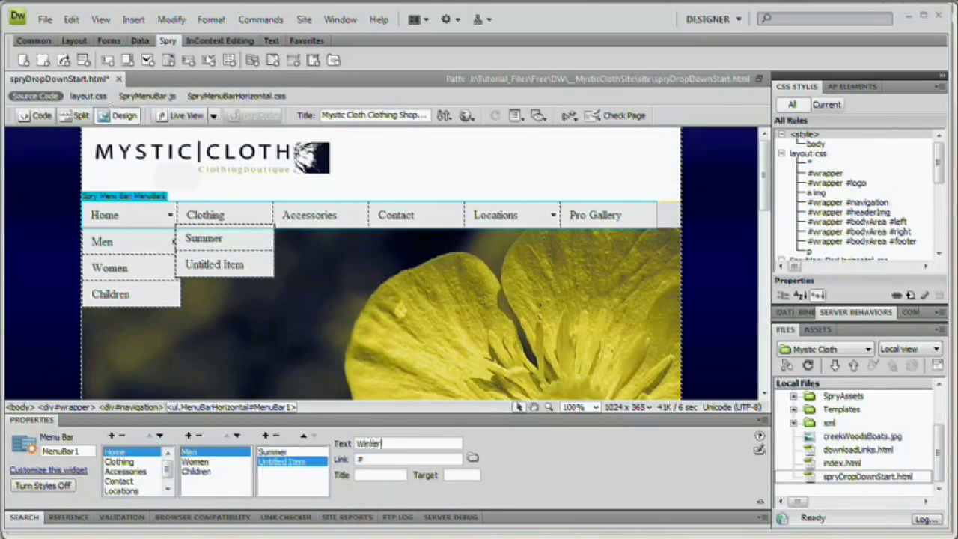
{"action": "key", "text": "Tab"}
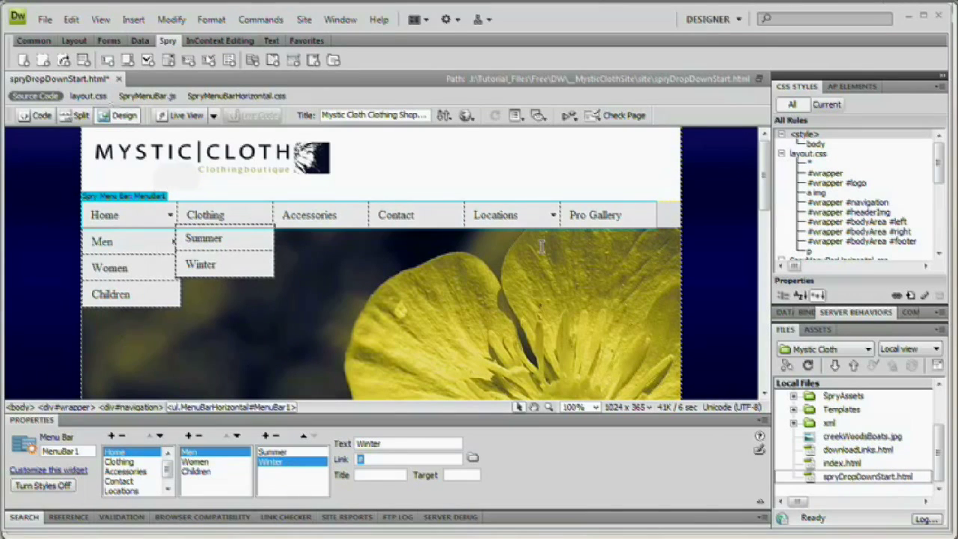
Examine the submenu of the Locations item and the nested entries under Item 3.1
{"action": "scroll", "coordinate": [129, 491], "scroll_direction": "down", "scroll_amount": 1}
{"action": "left_click", "coordinate": [127, 491]}
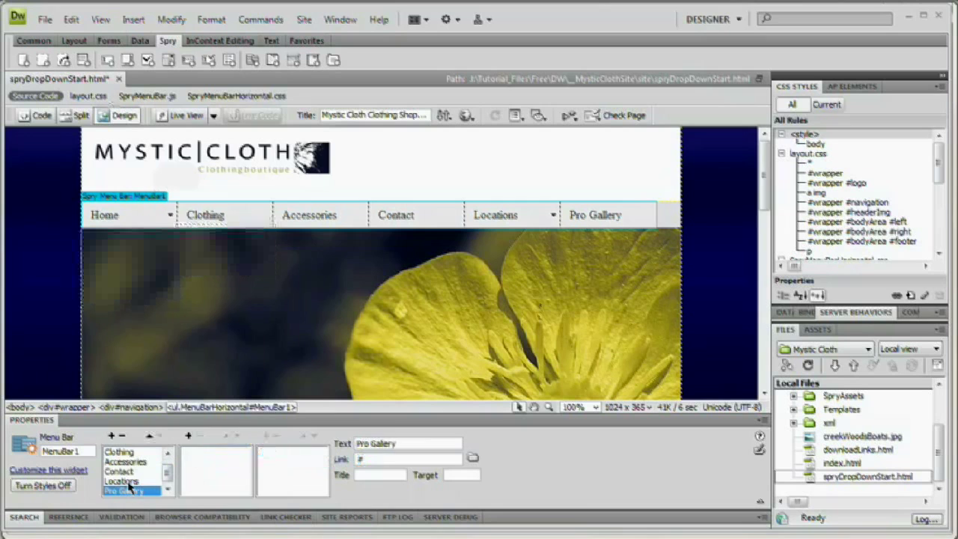
{"action": "left_click", "coordinate": [126, 481]}
{"action": "left_click", "coordinate": [201, 452]}
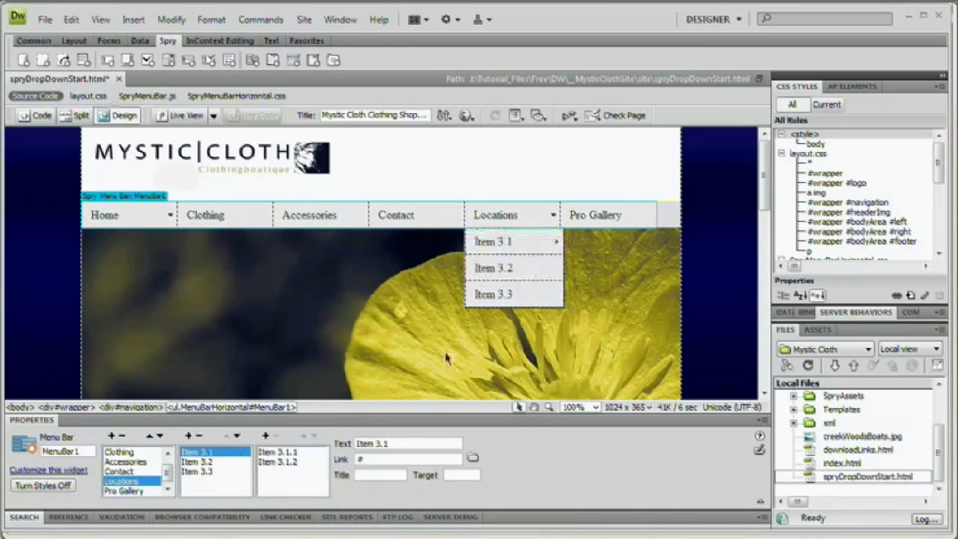
{"action": "left_click", "coordinate": [275, 453]}
{"action": "left_click", "coordinate": [280, 466]}
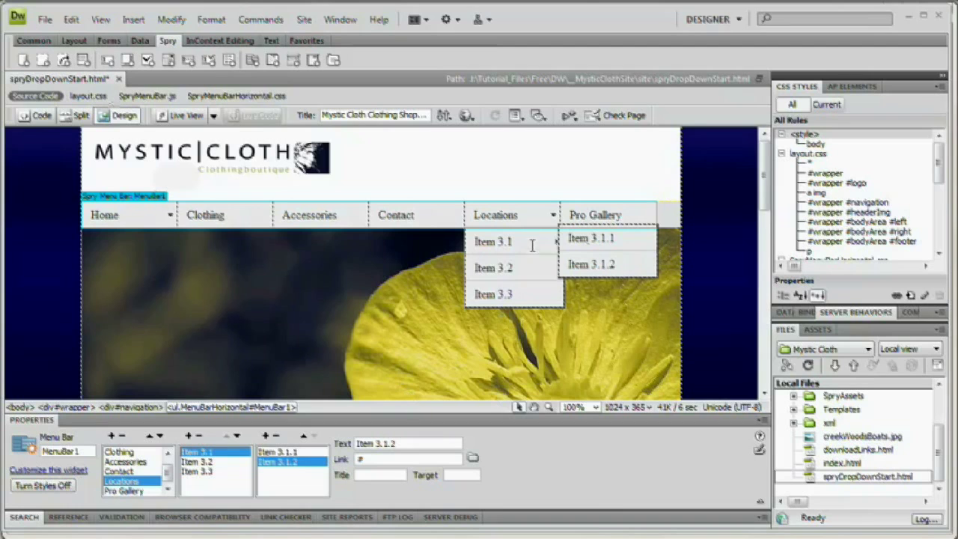
Reselect the Spry menu bar and inspect the link values of the Home and Men items
{"action": "left_click", "coordinate": [119, 216]}
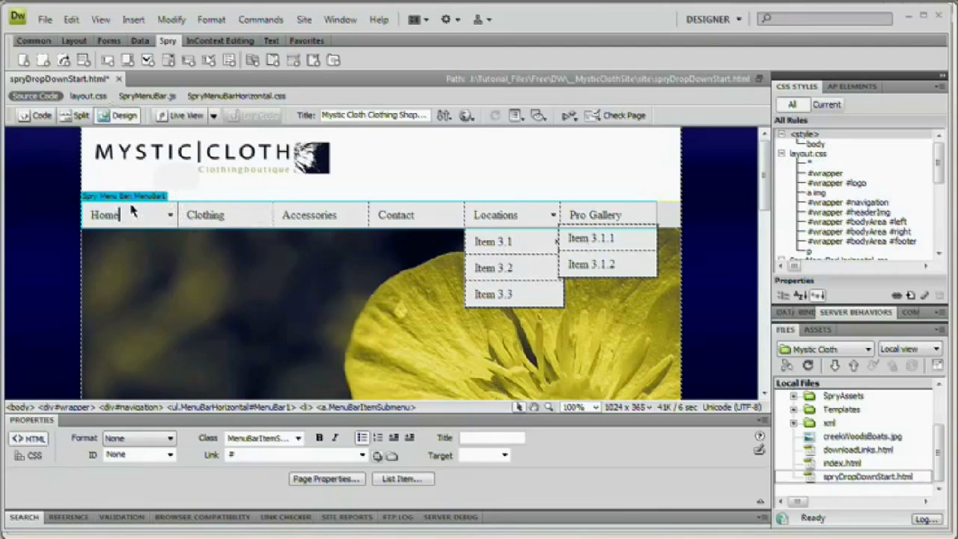
{"action": "left_click", "coordinate": [124, 196]}
{"action": "left_click", "coordinate": [120, 452]}
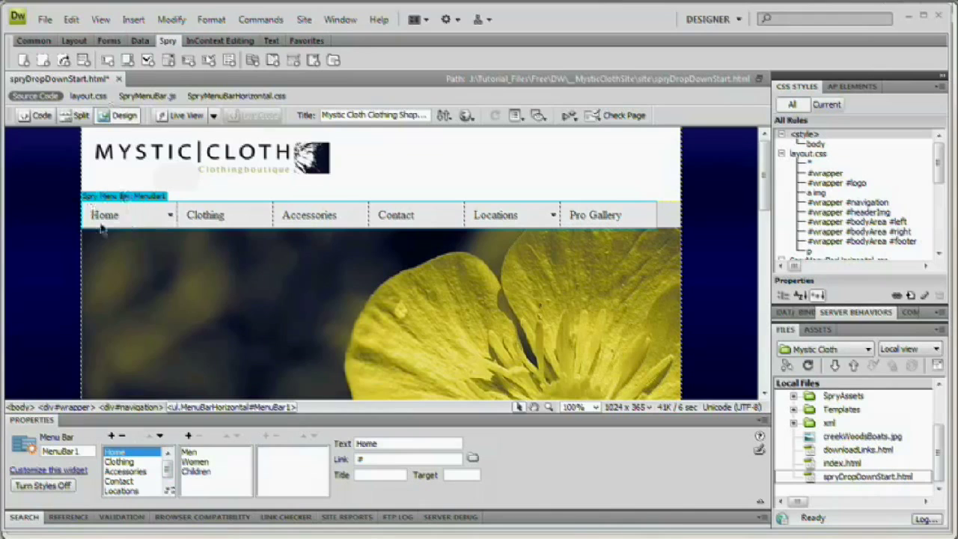
{"action": "left_click_drag", "start_coordinate": [378, 459], "coordinate": [328, 468]}
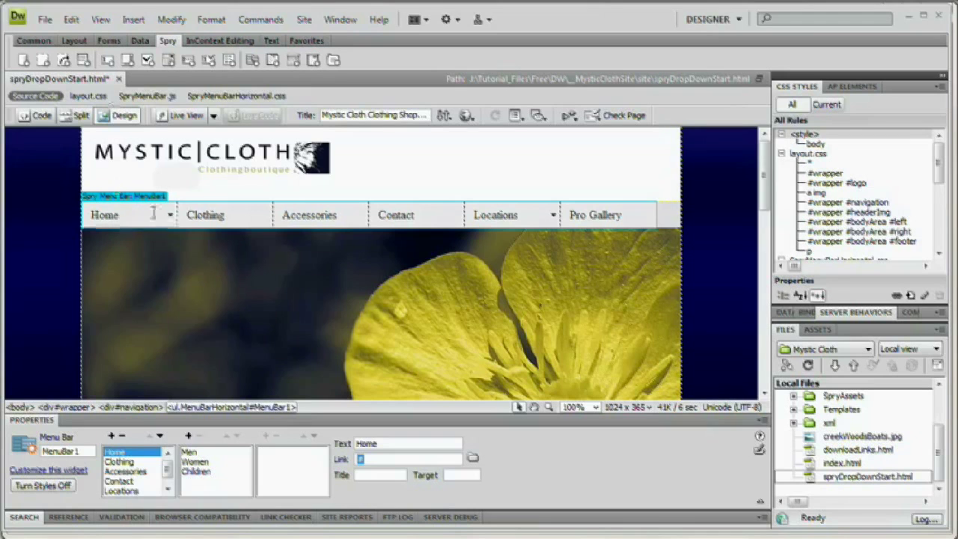
{"action": "left_click", "coordinate": [189, 452]}
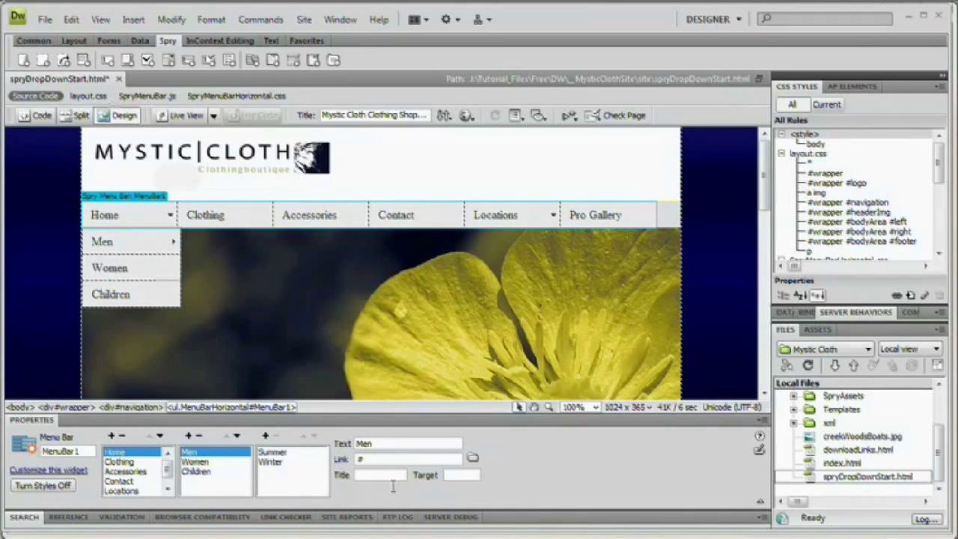
{"action": "double_click", "coordinate": [377, 460]}
Inspect the Summer item's link value, try a target value for it, and clear that target
{"action": "left_click", "coordinate": [273, 453]}
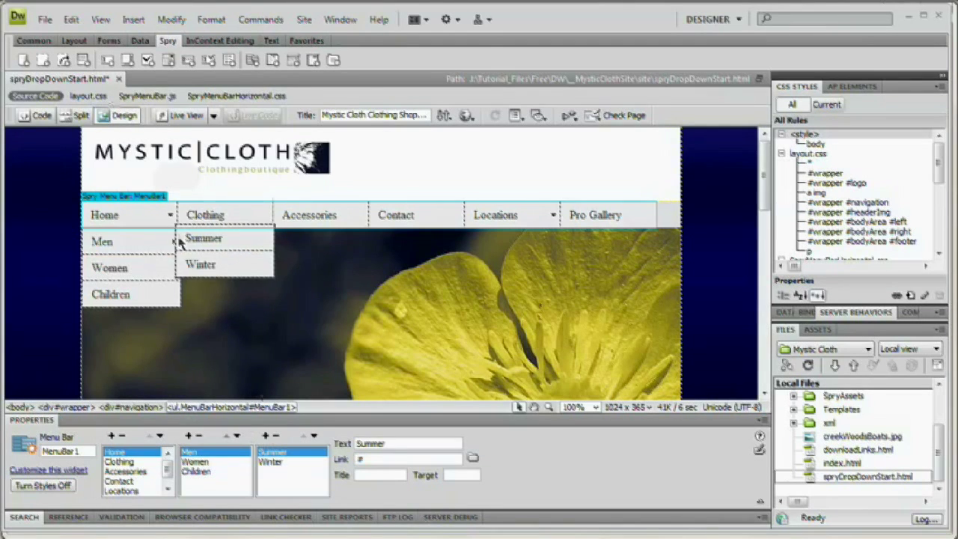
{"action": "left_click_drag", "start_coordinate": [365, 461], "coordinate": [321, 460]}
{"action": "left_click", "coordinate": [455, 474]}
{"action": "type", "text": "_se"}
{"action": "double_click", "coordinate": [470, 476]}
{"action": "key", "text": "BackSpace"}
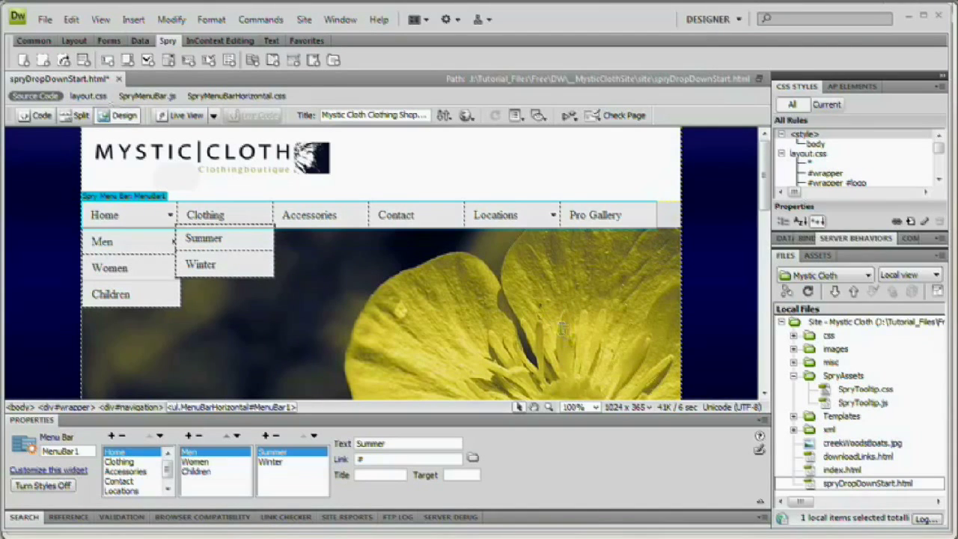
Check the contents of the SpryAssets folder in the local site files and leave the folder collapsed
{"action": "left_click", "coordinate": [795, 376]}
{"action": "left_click", "coordinate": [795, 376]}
{"action": "left_click", "coordinate": [795, 376]}
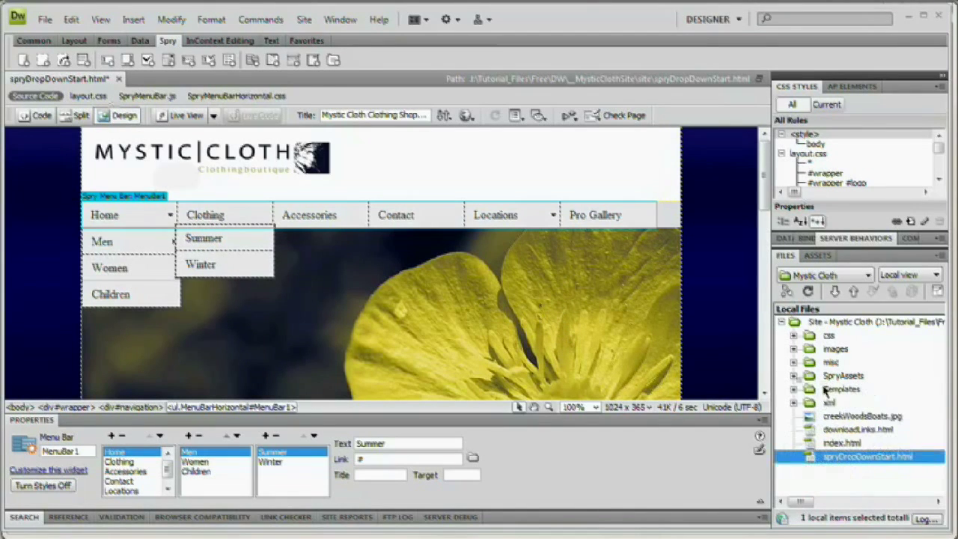
{"action": "left_click", "coordinate": [796, 376]}
{"action": "left_click", "coordinate": [795, 377]}
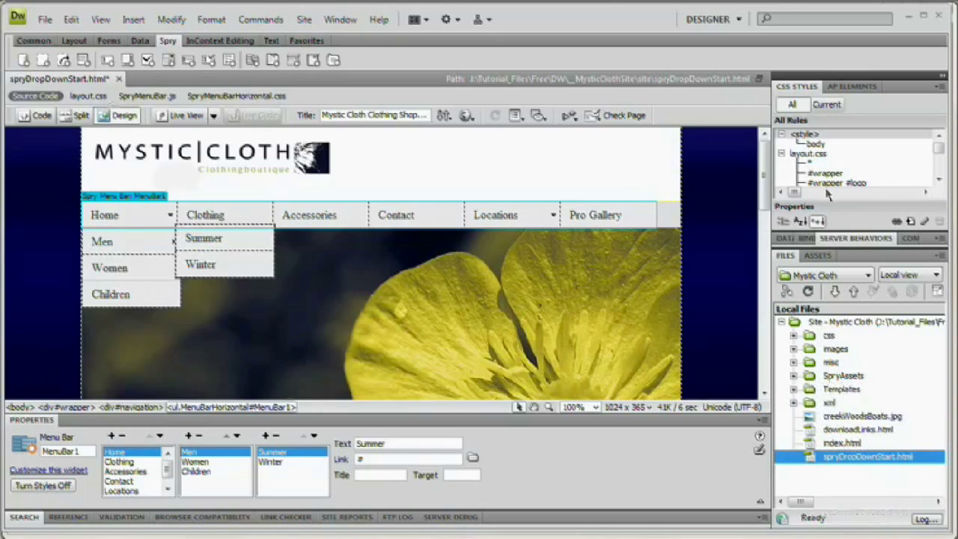
Examine the SpryMenuBarHorizontal.css rules in the style list, collapse that stylesheet, and bring the local site files back into view
{"action": "left_click_drag", "start_coordinate": [845, 231], "coordinate": [829, 322]}
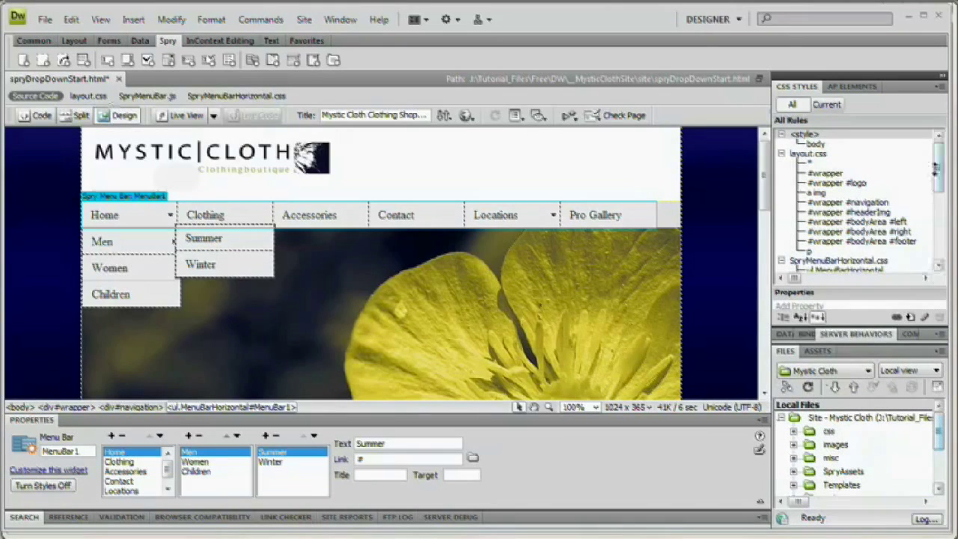
{"action": "left_click_drag", "start_coordinate": [937, 174], "coordinate": [936, 146]}
{"action": "scroll", "coordinate": [858, 187], "scroll_direction": "down", "scroll_amount": 3}
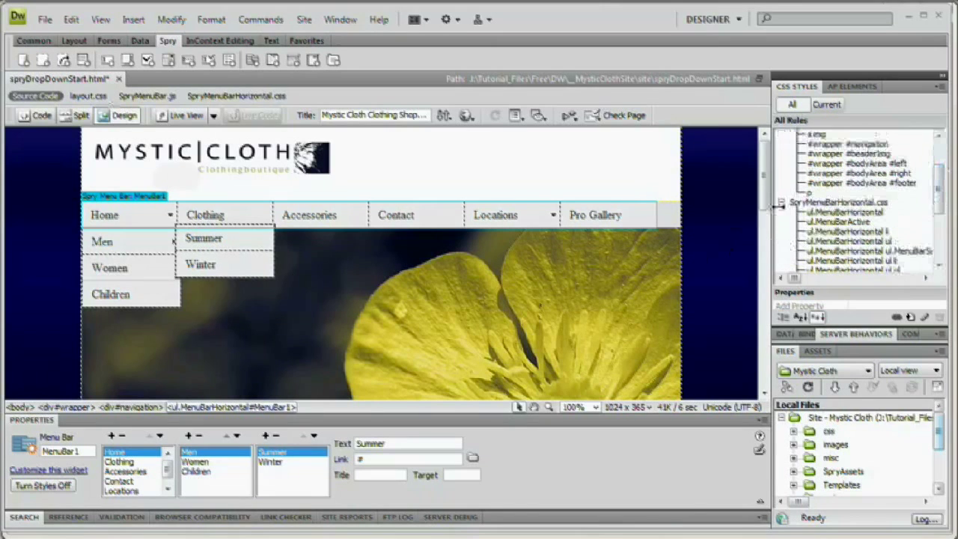
{"action": "left_click", "coordinate": [781, 202]}
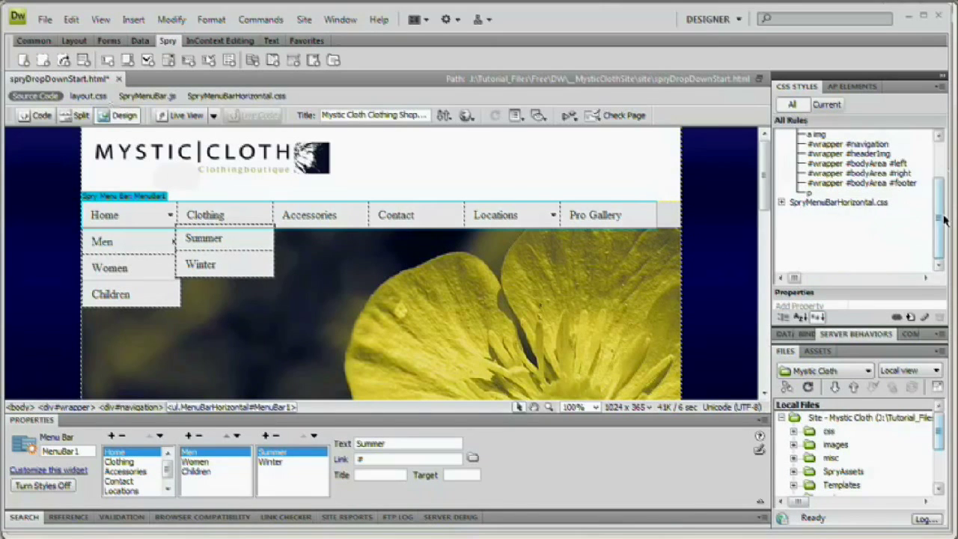
{"action": "left_click_drag", "start_coordinate": [940, 224], "coordinate": [939, 199]}
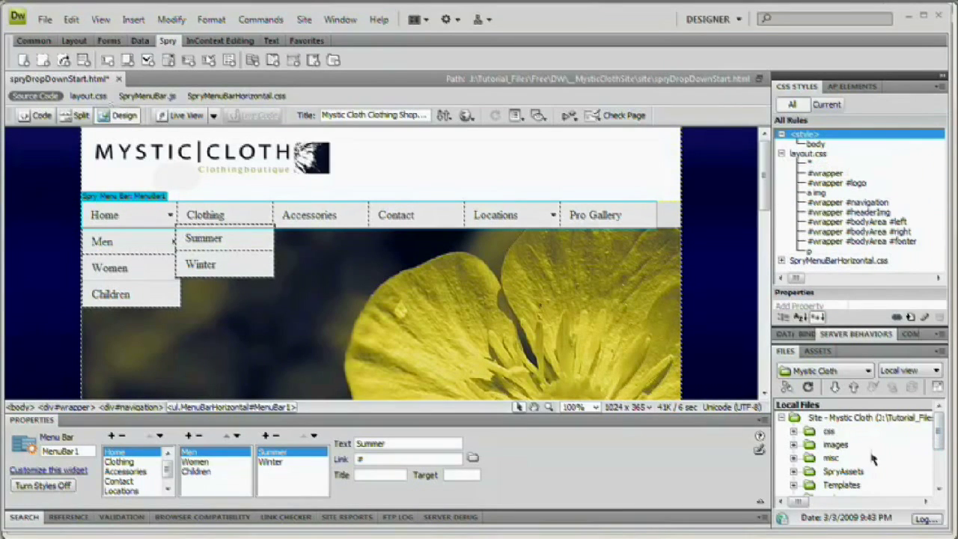
{"action": "left_click_drag", "start_coordinate": [943, 431], "coordinate": [939, 470]}
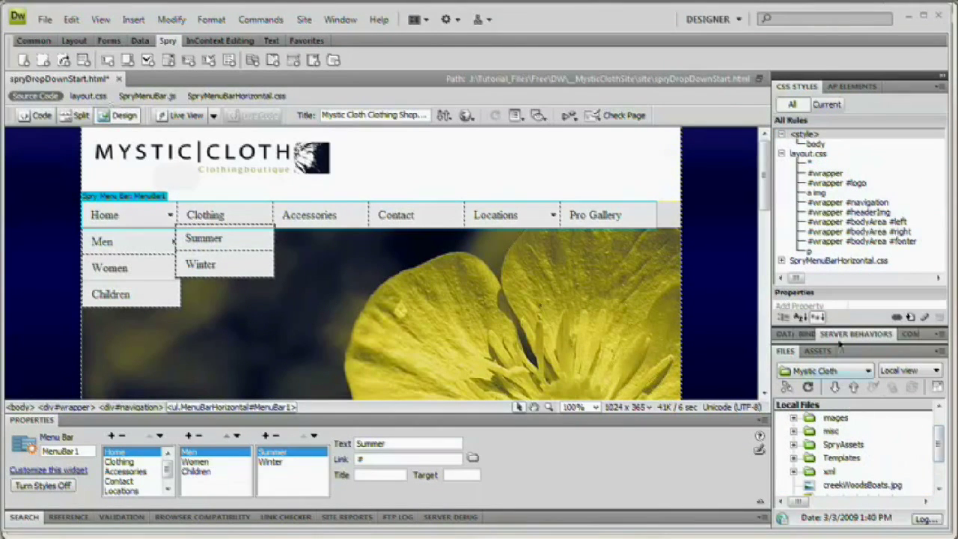
{"action": "left_click_drag", "start_coordinate": [849, 329], "coordinate": [854, 260]}
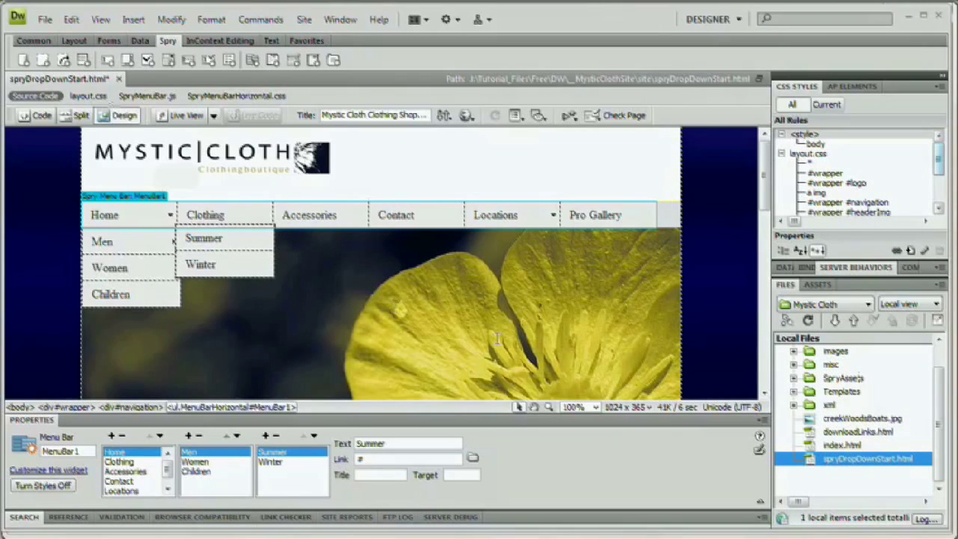
Preview the page in the browser, saving spryDropDownStart.html and accepting the copied dependent Spry files
{"action": "key", "text": "F12"}
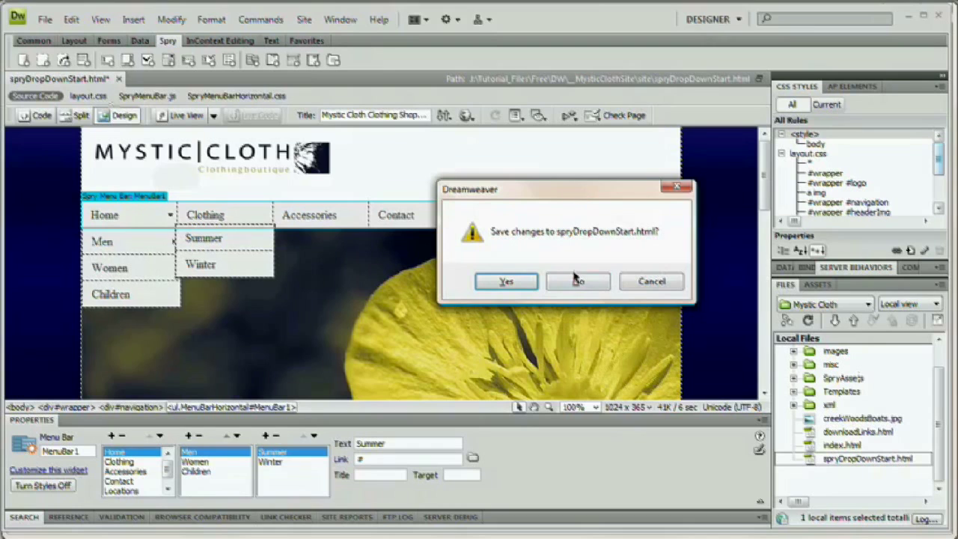
{"action": "left_click", "coordinate": [515, 283]}
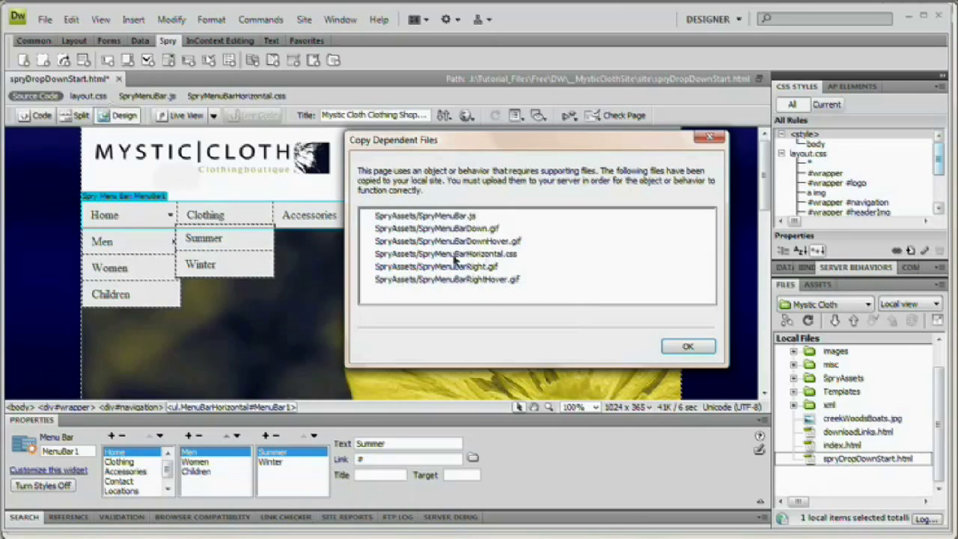
{"action": "left_click", "coordinate": [687, 348]}
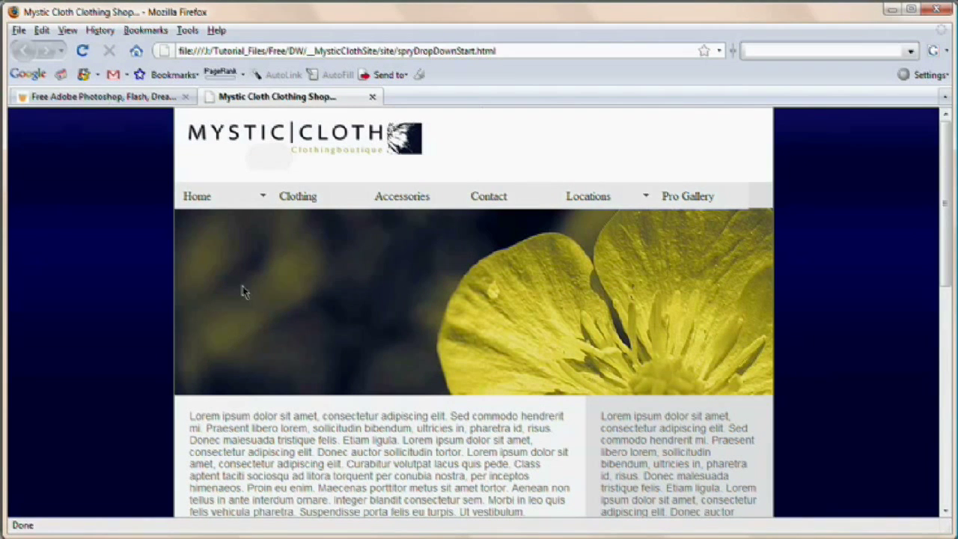
Test the Home and Locations drop-down menus in the browser preview and close the preview page
{"action": "mouse_move", "coordinate": [221, 198]}
{"action": "mouse_move", "coordinate": [226, 224]}
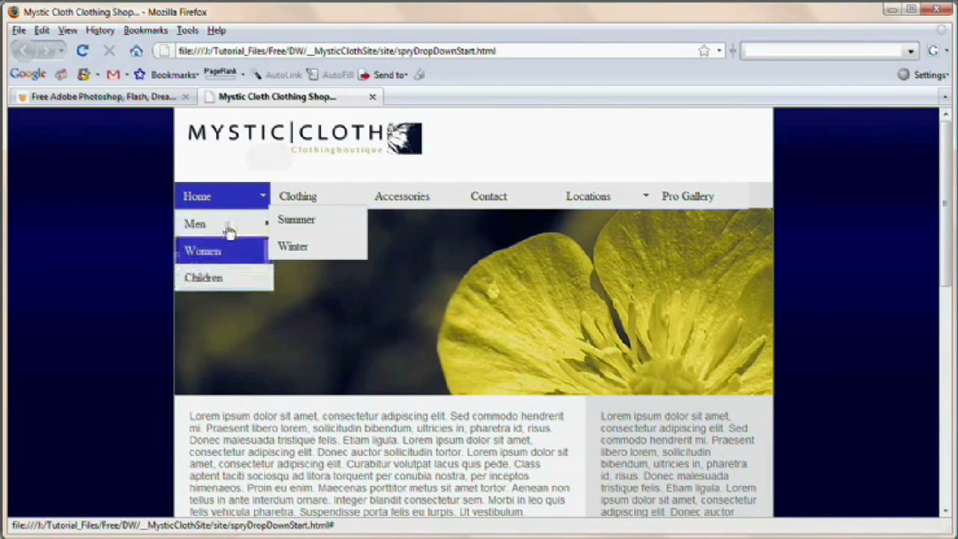
{"action": "mouse_move", "coordinate": [602, 195]}
{"action": "mouse_move", "coordinate": [617, 237]}
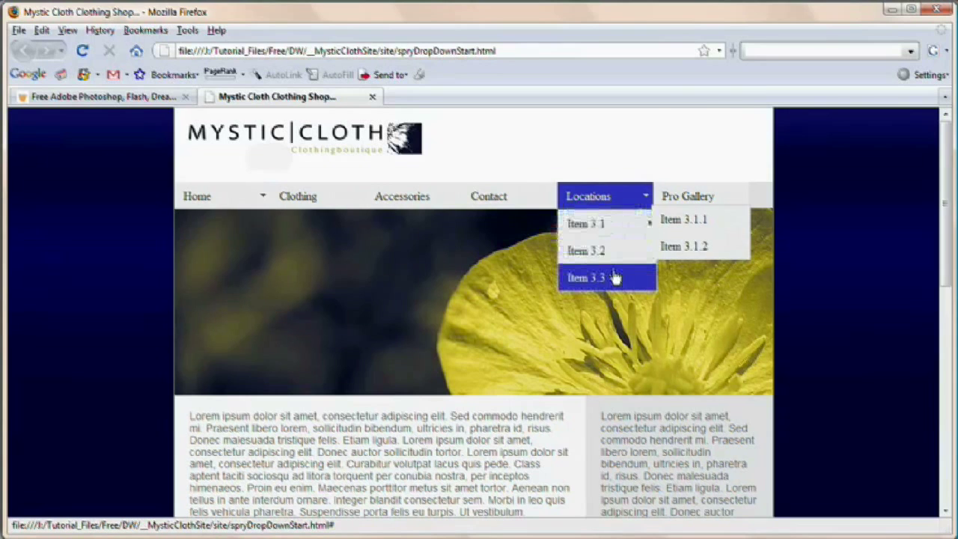
{"action": "left_click", "coordinate": [372, 97]}
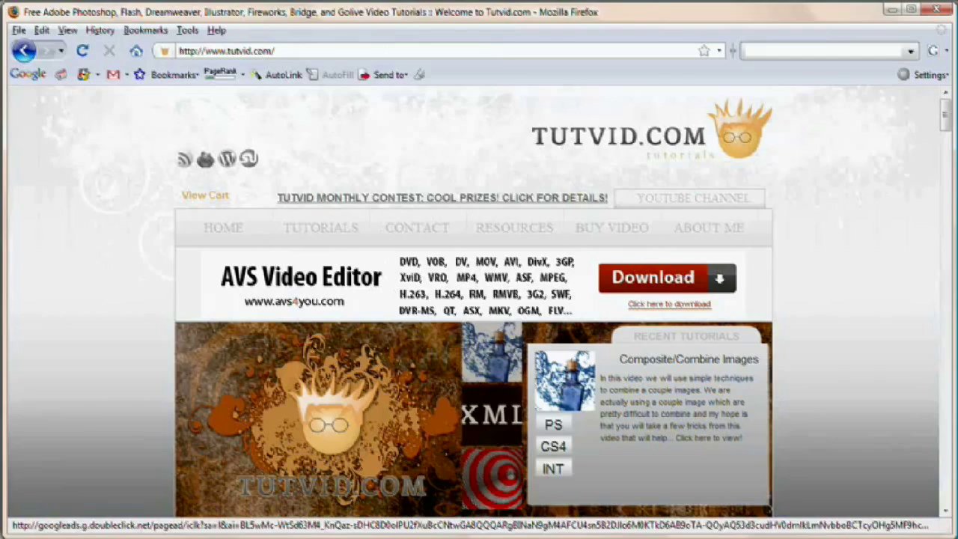
Switch back to Dreamweaver and select the Spry menu bar MenuBar1 for editing
{"action": "key", "text": "alt+Tab"}
{"action": "left_click", "coordinate": [327, 317]}
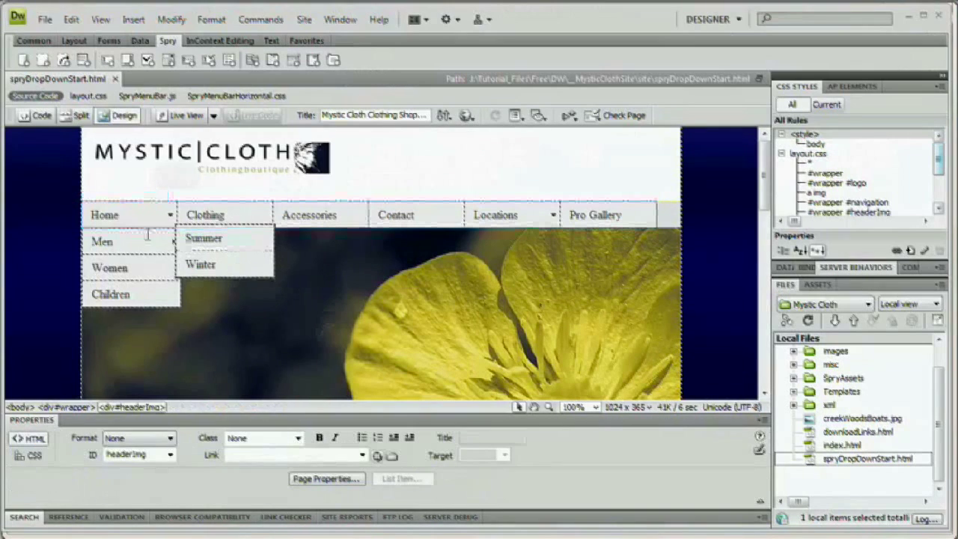
{"action": "left_click", "coordinate": [124, 210]}
{"action": "left_click", "coordinate": [124, 196]}
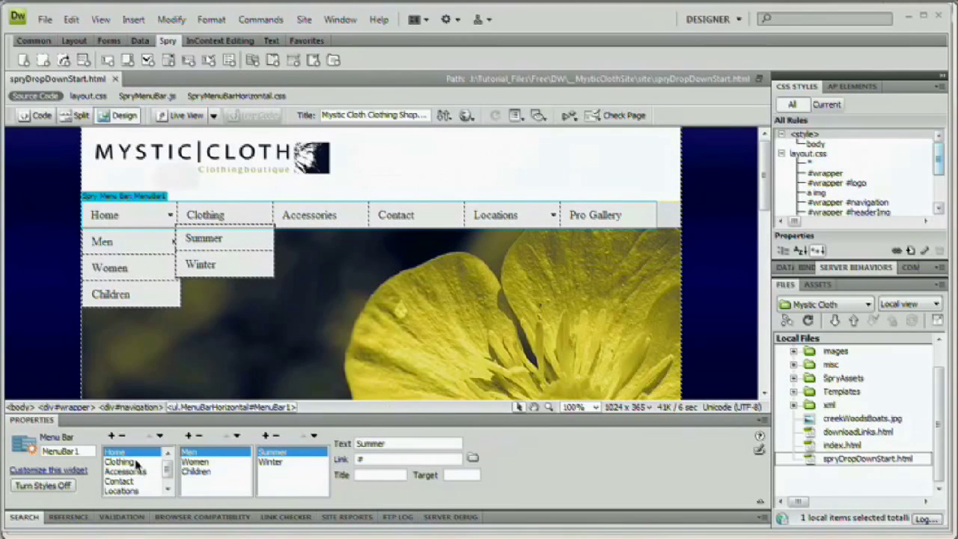
Walk through the menu bar's nested levels by selecting Home, its Men item and the Summer sub-item
{"action": "left_click", "coordinate": [132, 453]}
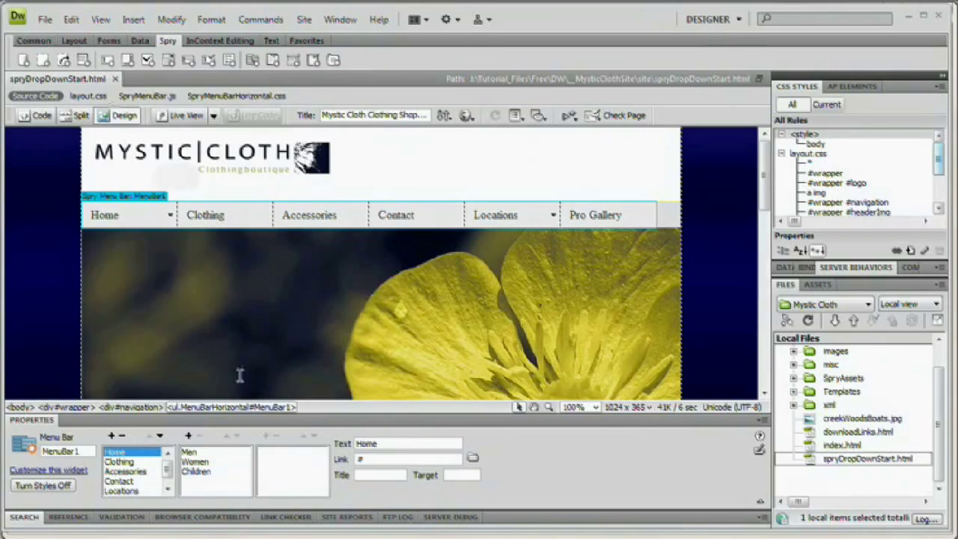
{"action": "left_click", "coordinate": [196, 452]}
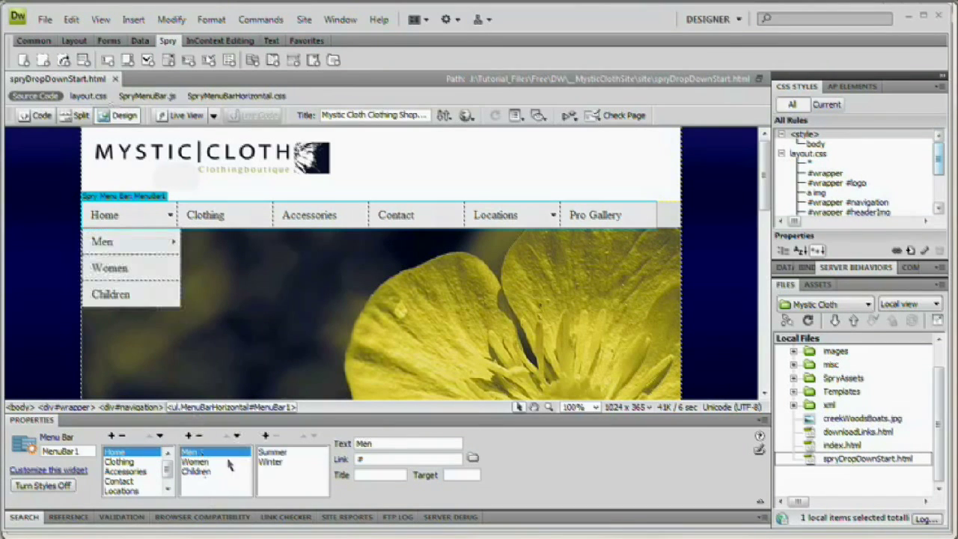
{"action": "left_click", "coordinate": [273, 454]}
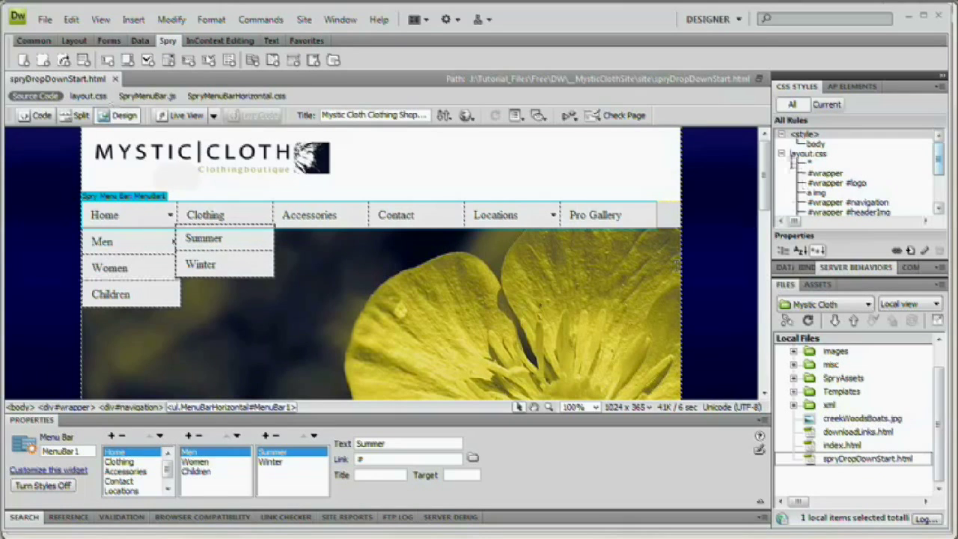
Collapse layout.css, enlarge the CSS rules list and expand SpryMenuBarHorizontal.css to show its rules
{"action": "left_click", "coordinate": [782, 153]}
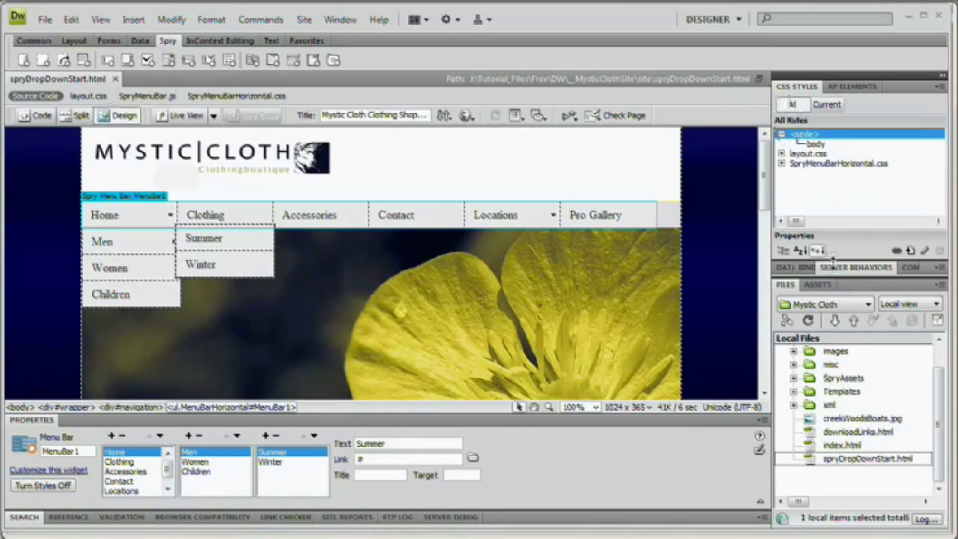
{"action": "left_click_drag", "start_coordinate": [833, 260], "coordinate": [827, 358]}
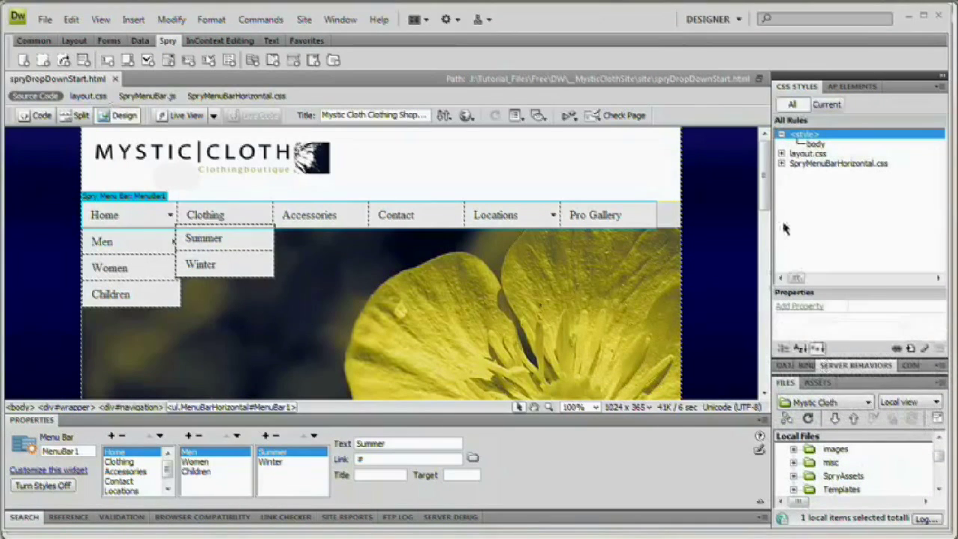
{"action": "left_click", "coordinate": [782, 165]}
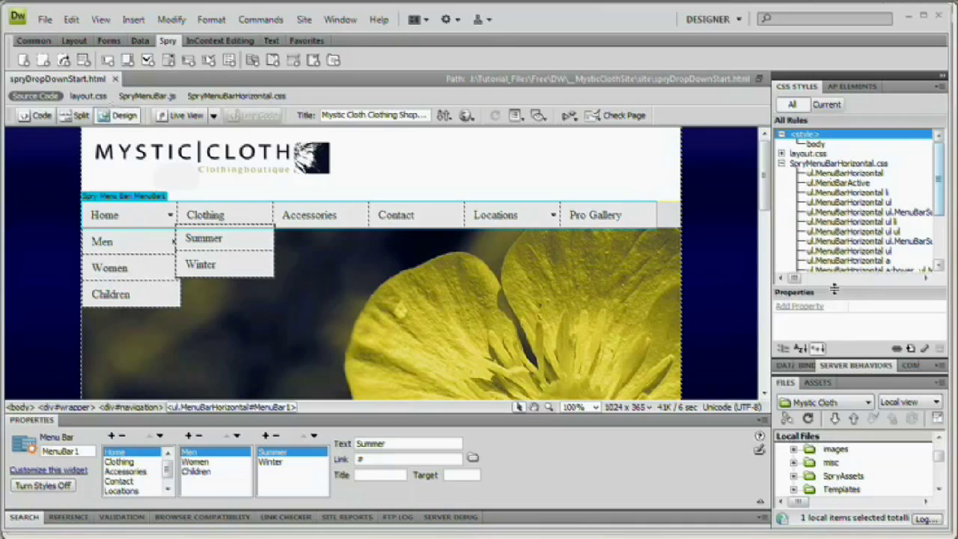
{"action": "left_click_drag", "start_coordinate": [835, 286], "coordinate": [833, 328]}
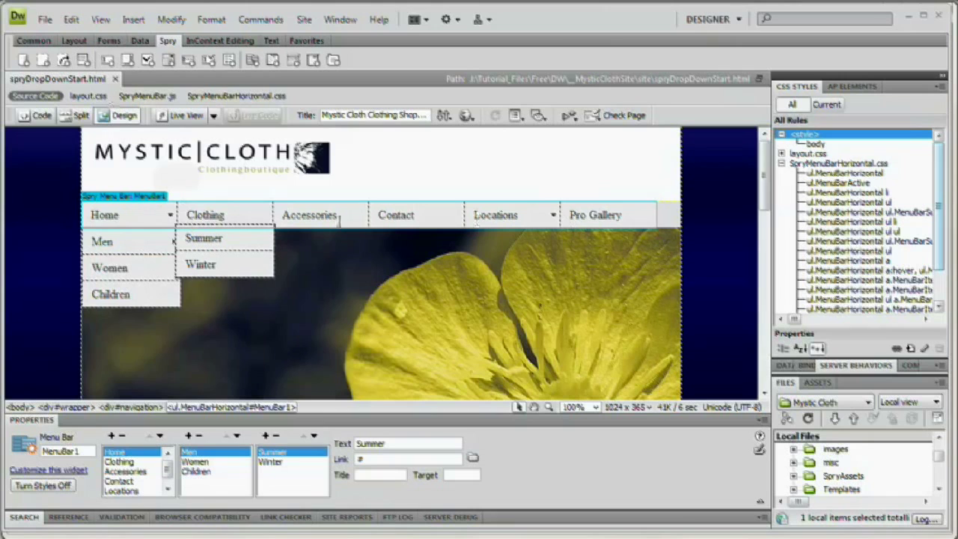
Show the Home item in the source code and examine the MenuBar1 id in the opening ul tag
{"action": "left_click", "coordinate": [121, 215]}
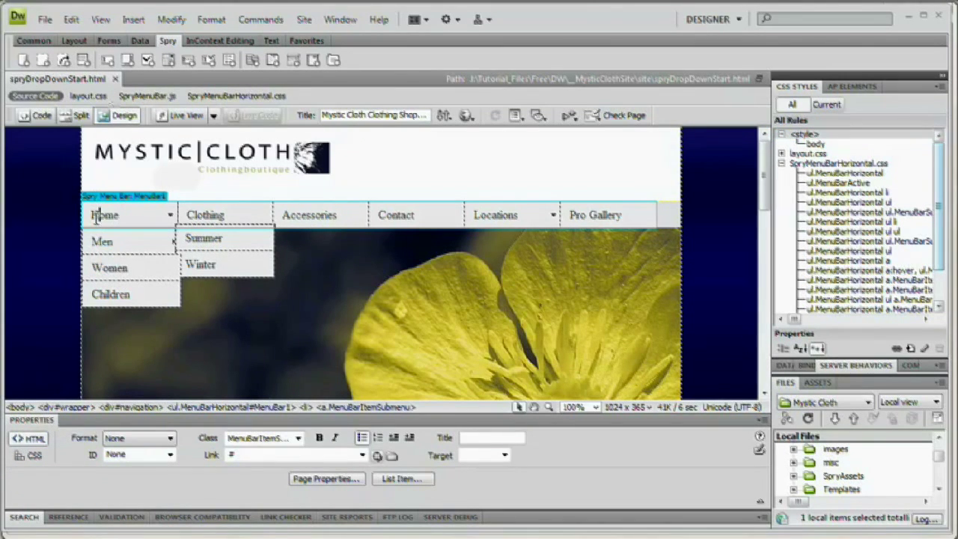
{"action": "left_click", "coordinate": [26, 116]}
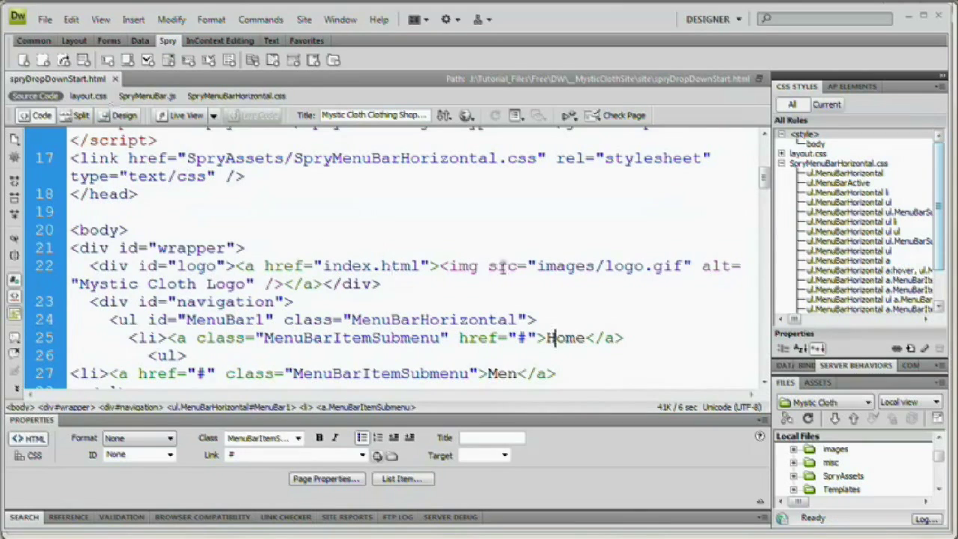
{"action": "scroll", "coordinate": [353, 250], "scroll_direction": "down", "scroll_amount": 1}
{"action": "left_click_drag", "start_coordinate": [102, 266], "coordinate": [545, 264]}
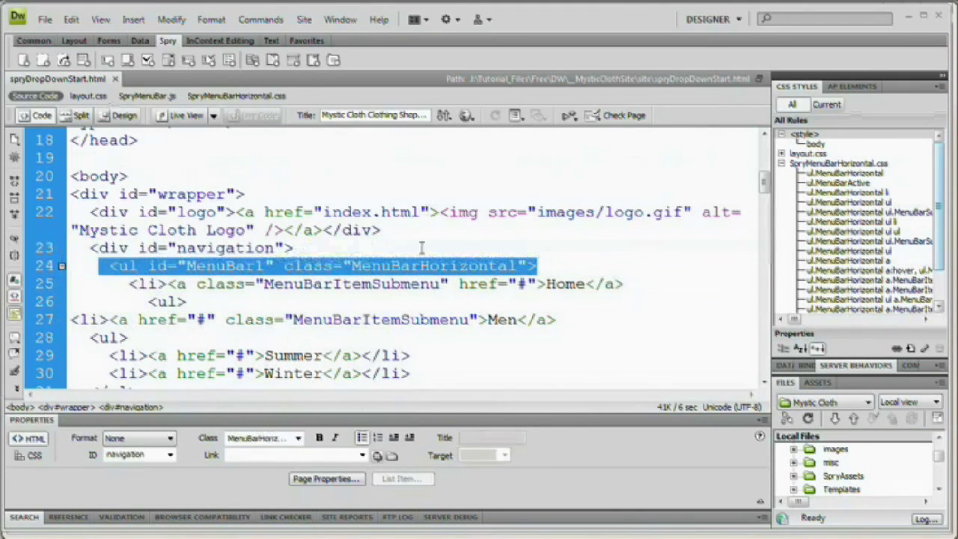
{"action": "left_click_drag", "start_coordinate": [109, 267], "coordinate": [278, 266]}
{"action": "double_click", "coordinate": [64, 452]}
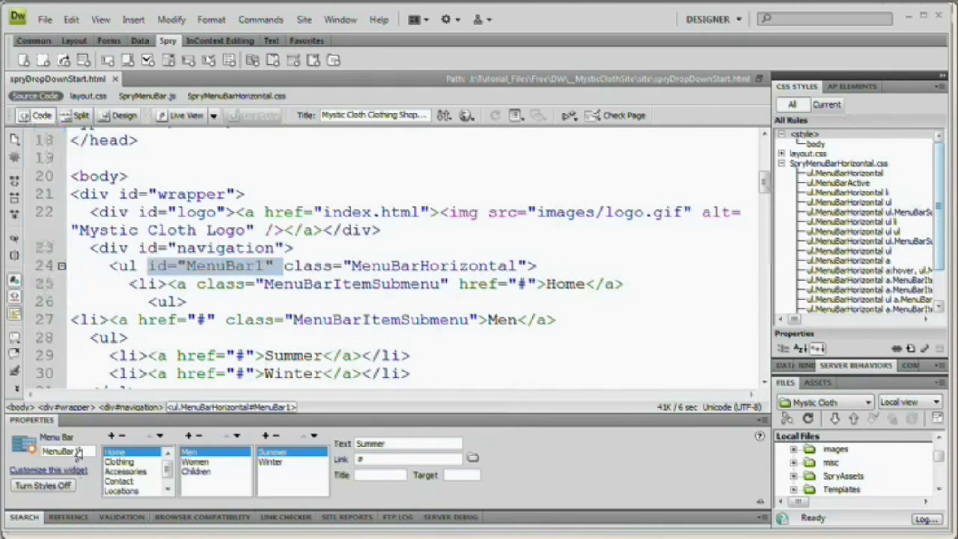
Compare the ul tag's MenuBarHorizontal class in the code with the ul.MenuBarHorizontal rule in the stylesheet
{"action": "left_click_drag", "start_coordinate": [285, 266], "coordinate": [524, 263]}
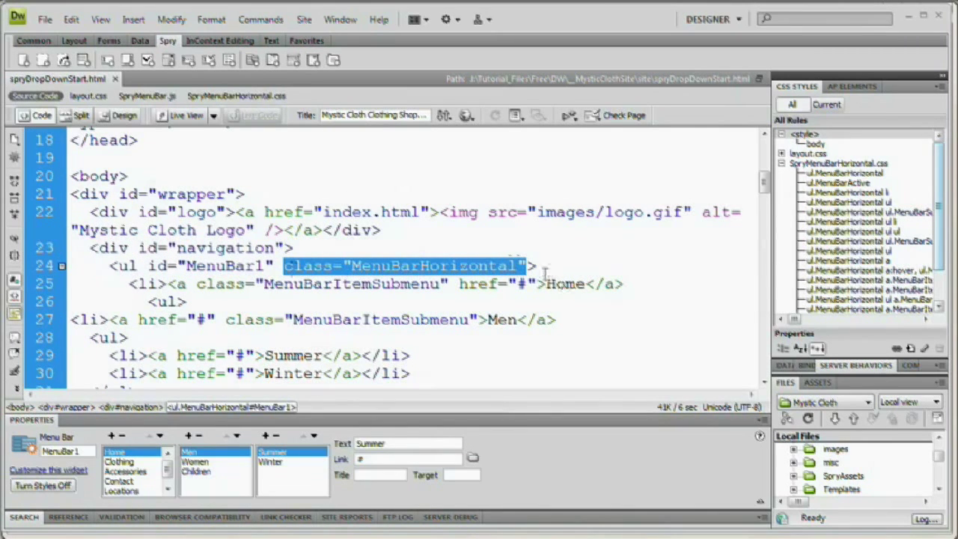
{"action": "left_click_drag", "start_coordinate": [110, 267], "coordinate": [138, 267]}
{"action": "left_click_drag", "start_coordinate": [349, 266], "coordinate": [524, 266]}
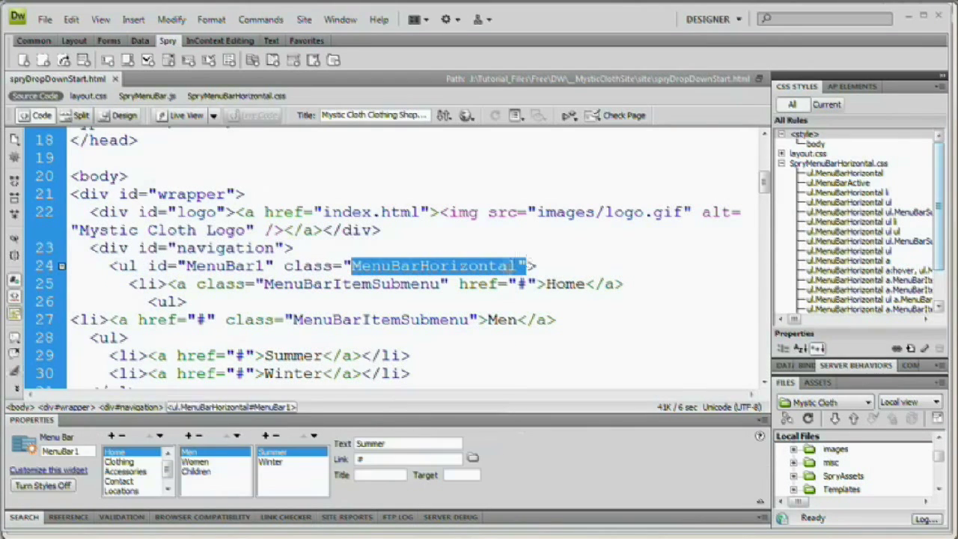
{"action": "left_click", "coordinate": [825, 175]}
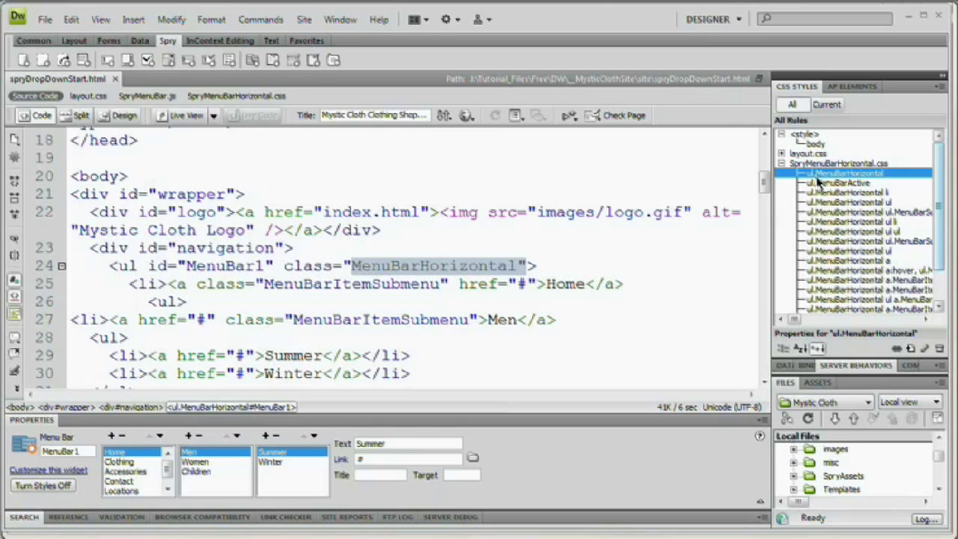
{"action": "left_click_drag", "start_coordinate": [109, 267], "coordinate": [537, 267]}
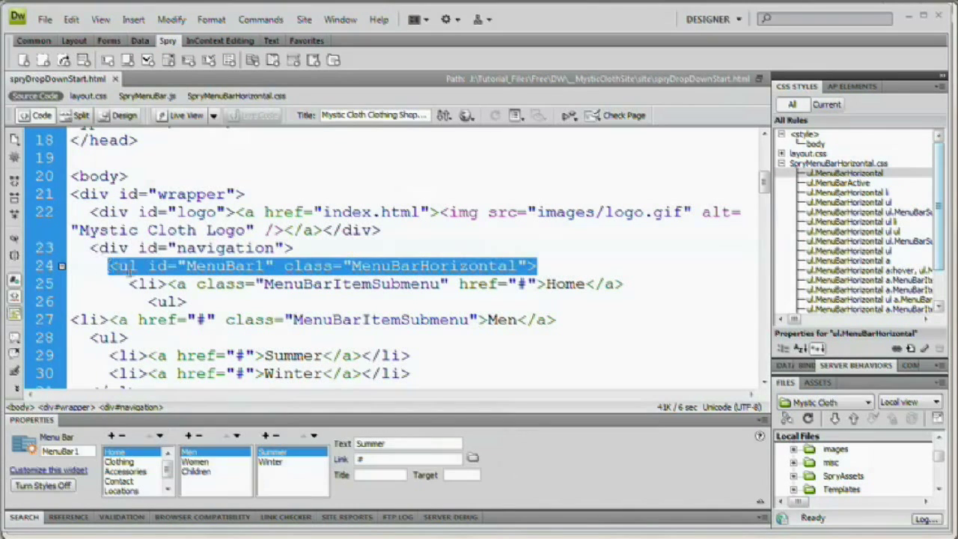
{"action": "left_click", "coordinate": [283, 270]}
{"action": "left_click_drag", "start_coordinate": [283, 269], "coordinate": [527, 294]}
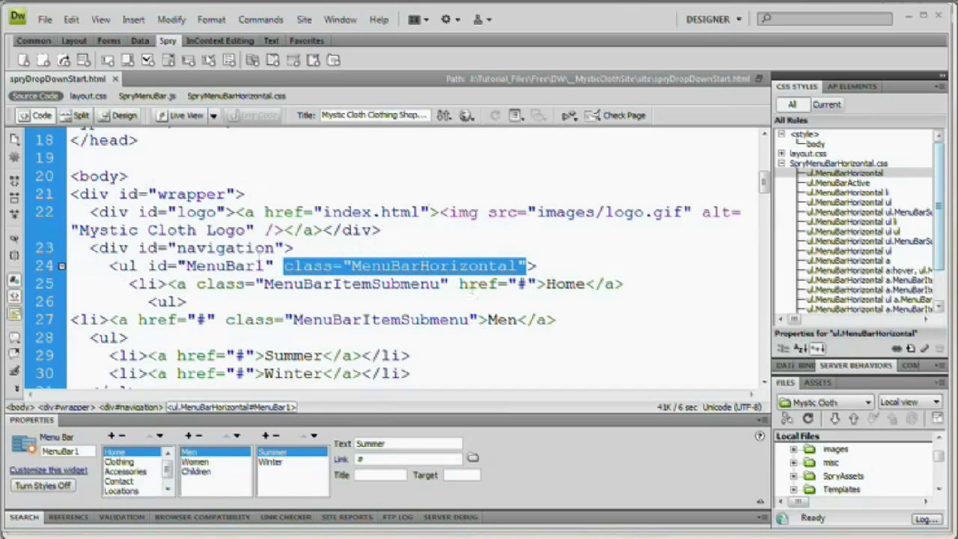
{"action": "left_click", "coordinate": [809, 175]}
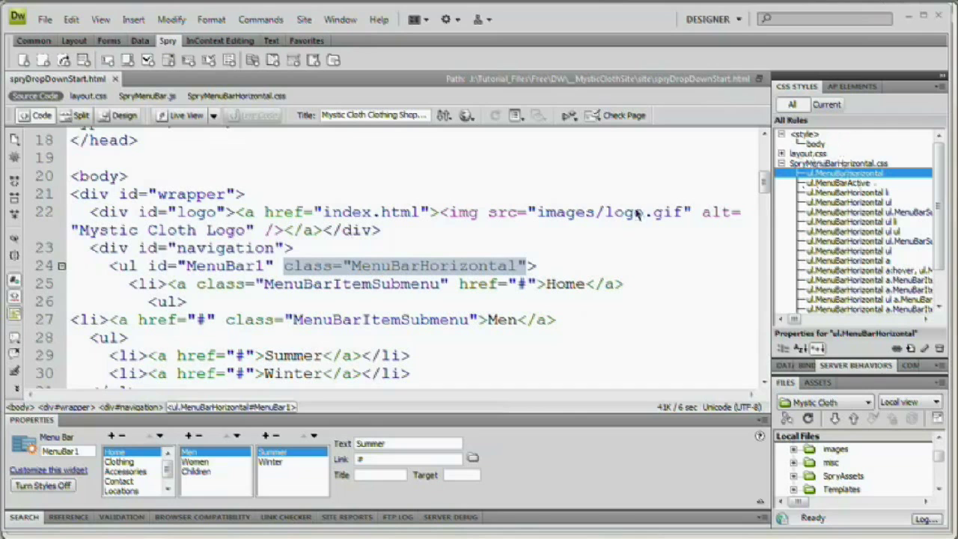
Examine the whole MenuBar1 list markup from its opening to its closing ul tag, including the first list item
{"action": "left_click_drag", "start_coordinate": [122, 274], "coordinate": [259, 337]}
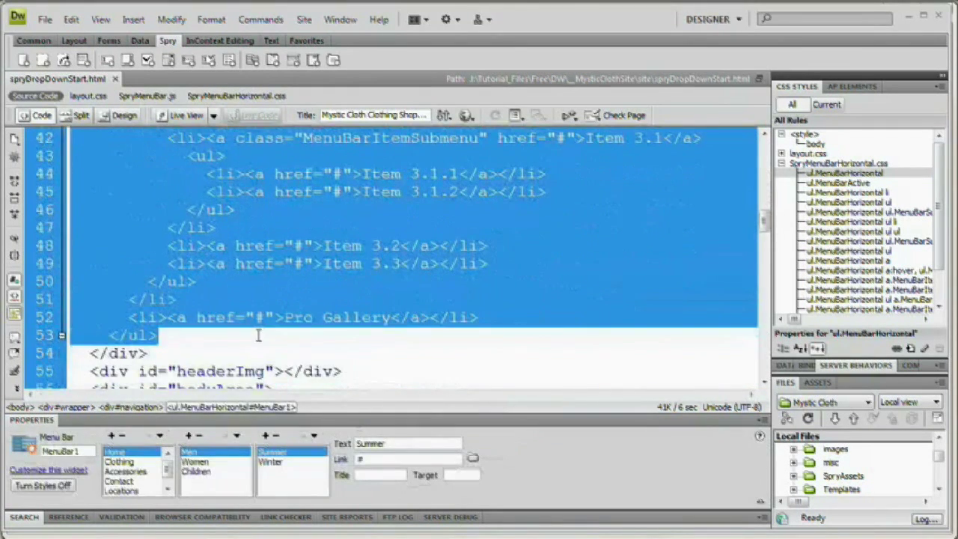
{"action": "scroll", "coordinate": [296, 278], "scroll_direction": "up", "scroll_amount": 8}
{"action": "scroll", "coordinate": [285, 277], "scroll_direction": "down", "scroll_amount": 1}
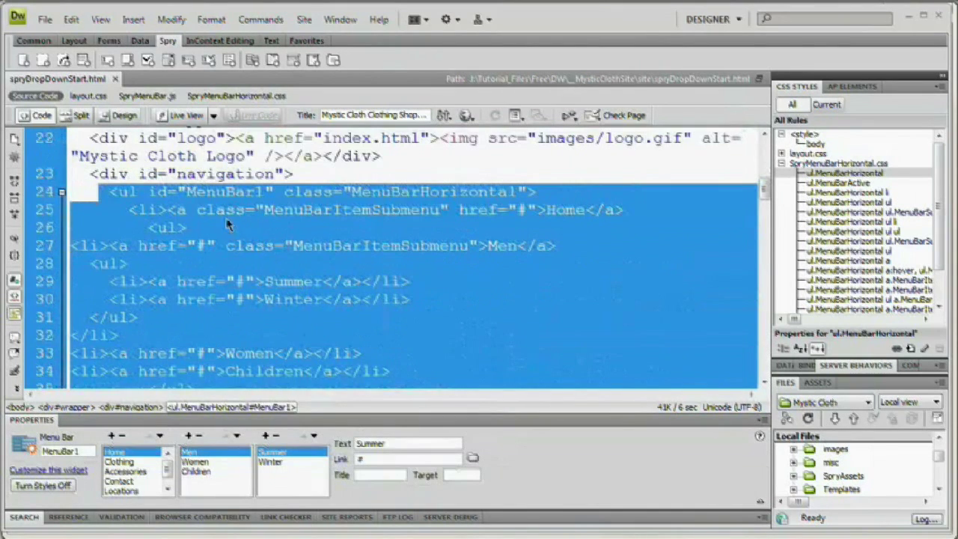
{"action": "left_click", "coordinate": [142, 210]}
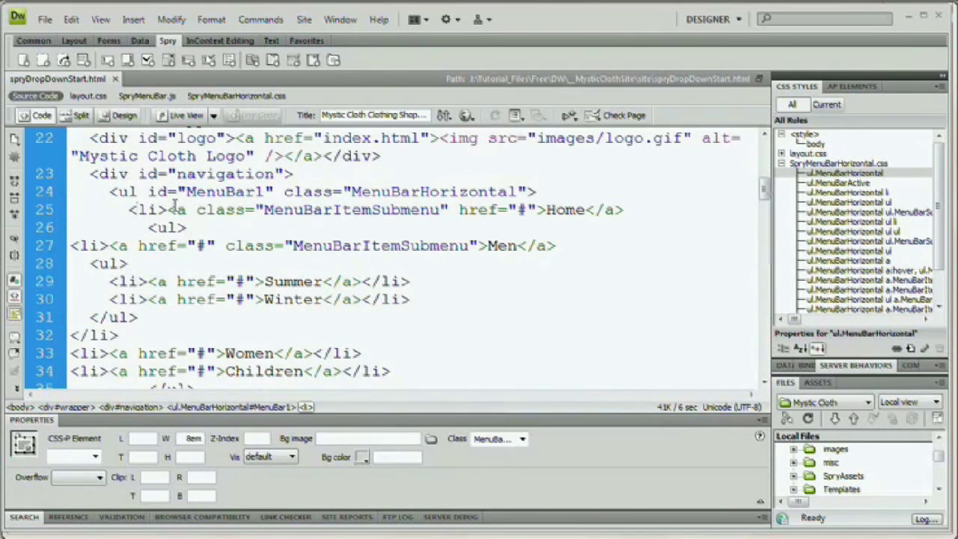
{"action": "left_click", "coordinate": [159, 191]}
{"action": "scroll", "coordinate": [161, 247], "scroll_direction": "up", "scroll_amount": 1}
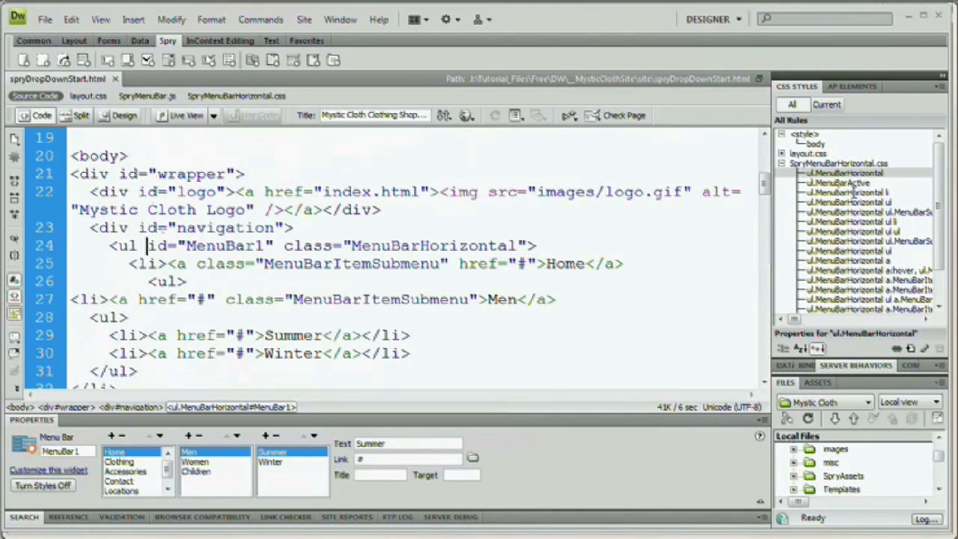
Locate the Clothing item in the source code, trace it up to its parent ul tag, and return to Design view
{"action": "left_click", "coordinate": [122, 115]}
{"action": "left_click", "coordinate": [233, 215]}
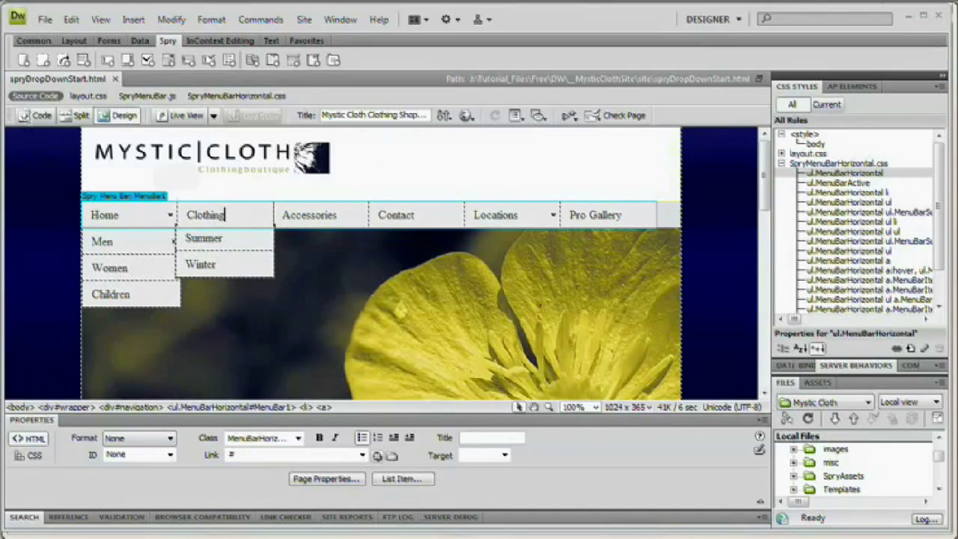
{"action": "left_click", "coordinate": [35, 115]}
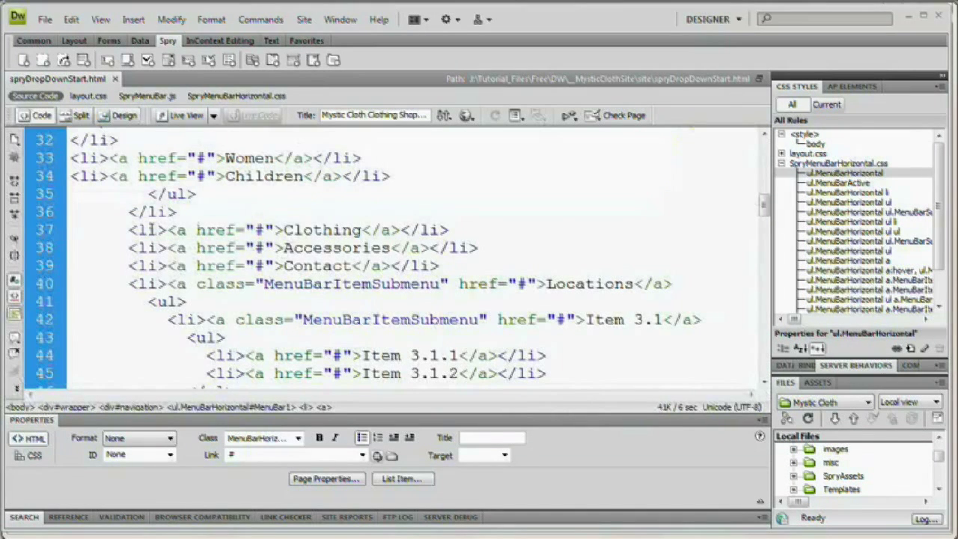
{"action": "scroll", "coordinate": [150, 224], "scroll_direction": "up", "scroll_amount": 4}
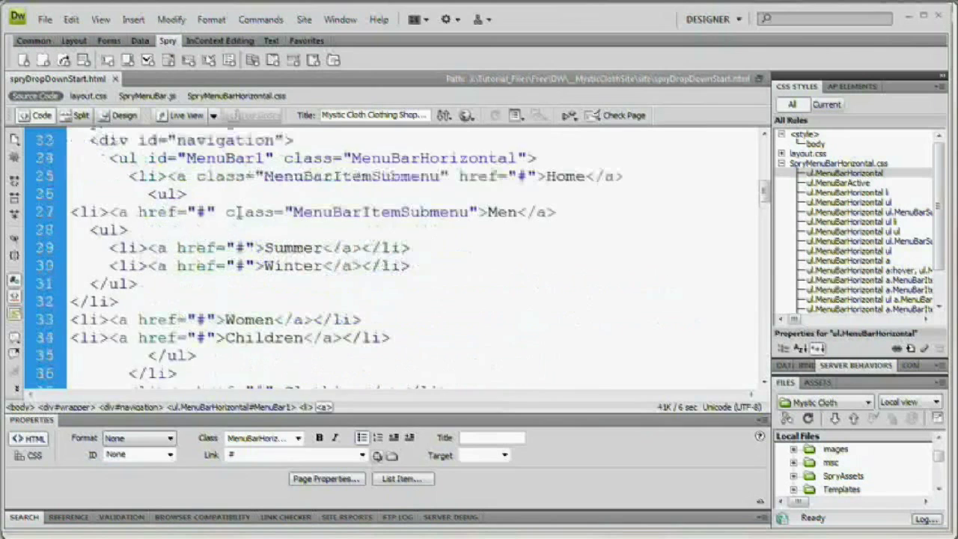
{"action": "left_click_drag", "start_coordinate": [114, 213], "coordinate": [167, 212]}
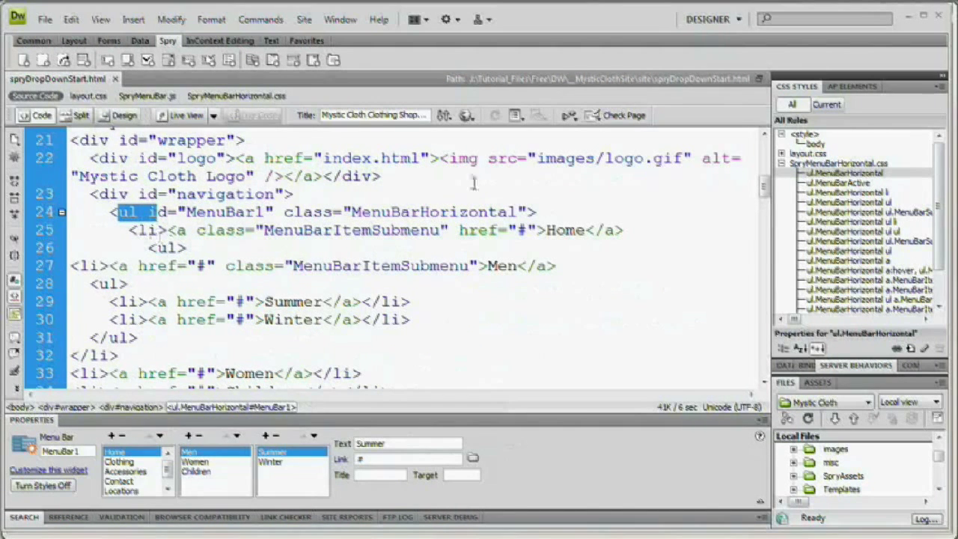
{"action": "left_click", "coordinate": [122, 115]}
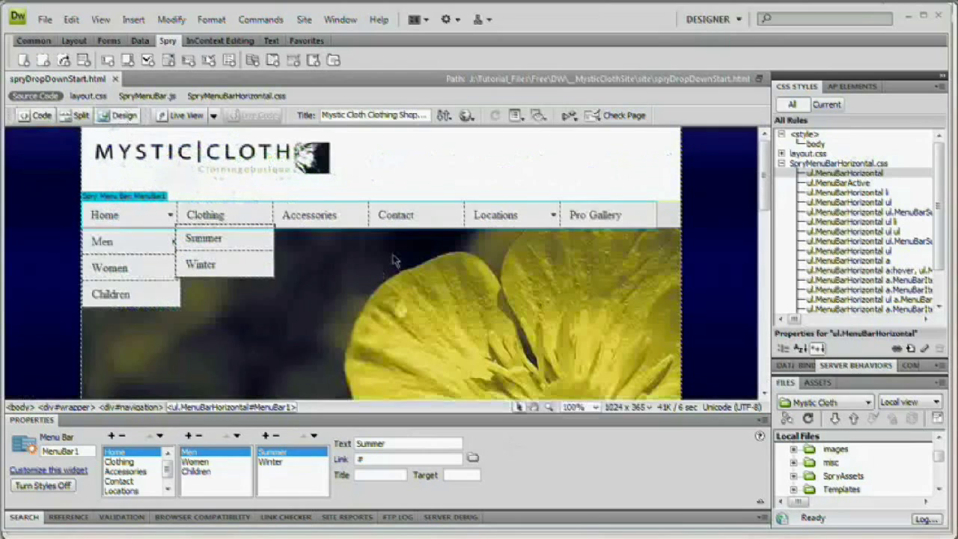
Open the definition of the ul.MenuBarHorizontal li rule at its Box settings, keeping the menu bar visible
{"action": "left_click", "coordinate": [820, 192]}
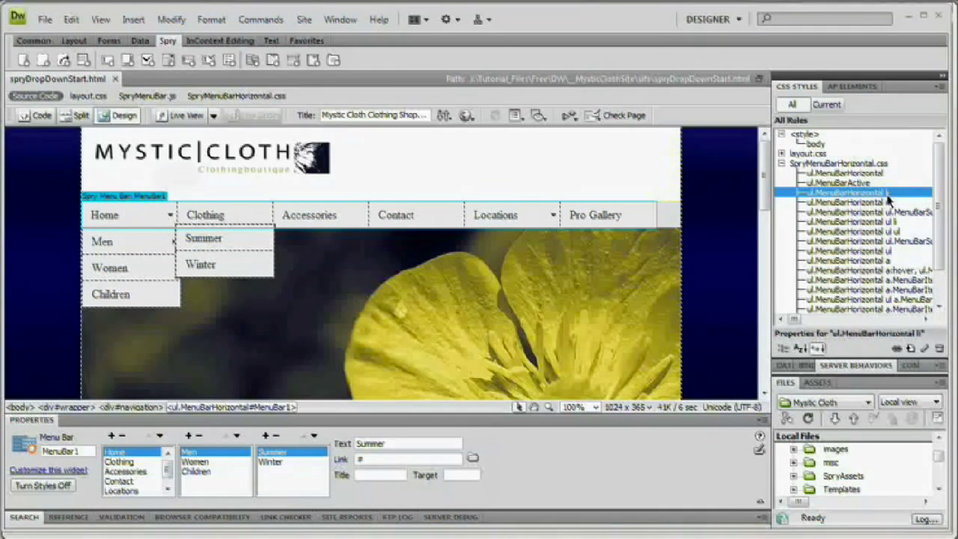
{"action": "left_click", "coordinate": [839, 193]}
{"action": "left_click", "coordinate": [803, 194]}
{"action": "double_click", "coordinate": [843, 195]}
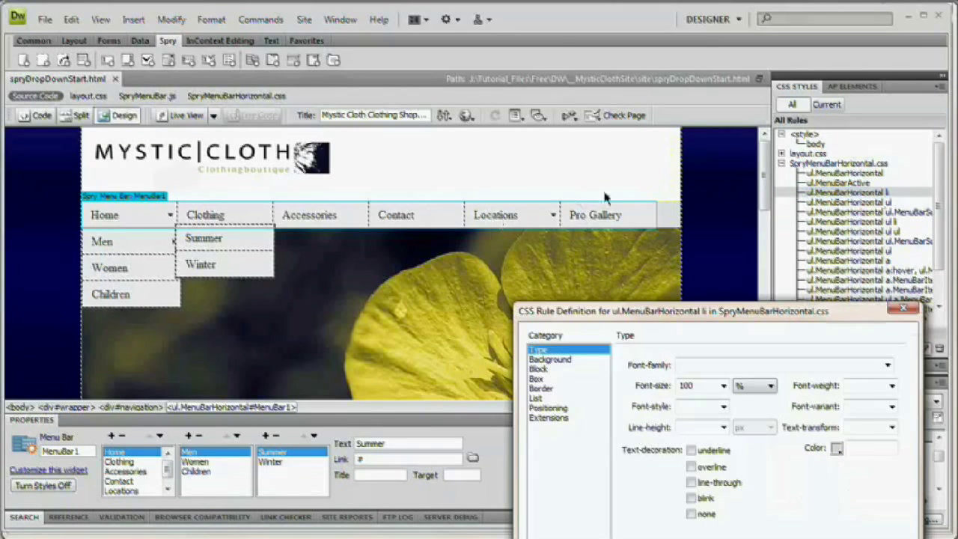
{"action": "left_click_drag", "start_coordinate": [700, 309], "coordinate": [703, 245]}
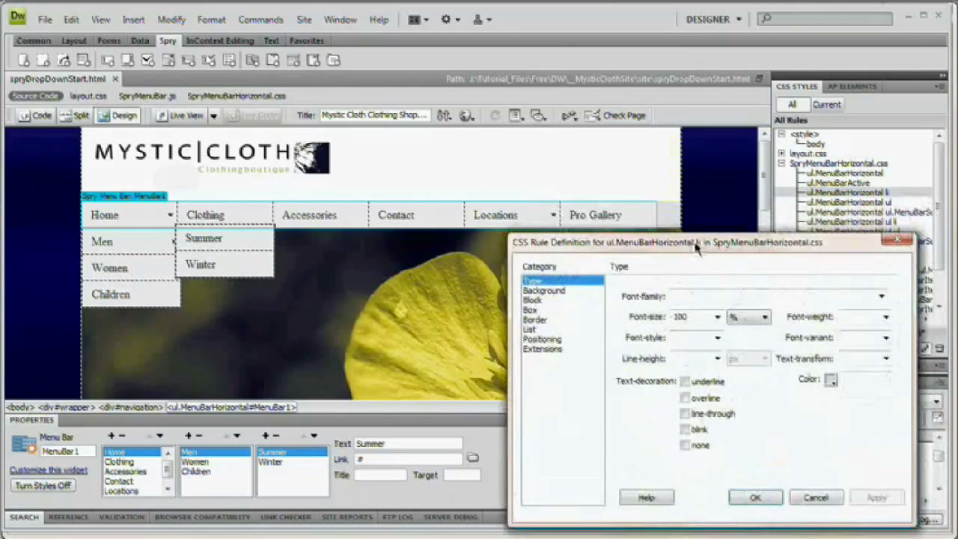
{"action": "left_click_drag", "start_coordinate": [738, 257], "coordinate": [650, 256]}
{"action": "left_click", "coordinate": [545, 274]}
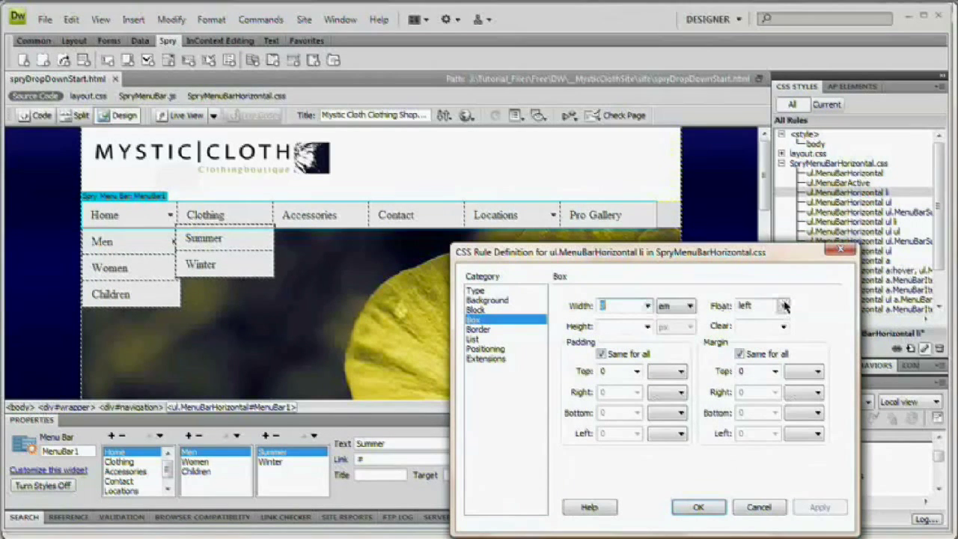
Apply a box width of 8.2 em to the menu bar's list items, then widen them to 8.3 em and apply
{"action": "type", "text": "8"}
{"action": "left_click_drag", "start_coordinate": [659, 249], "coordinate": [629, 234]}
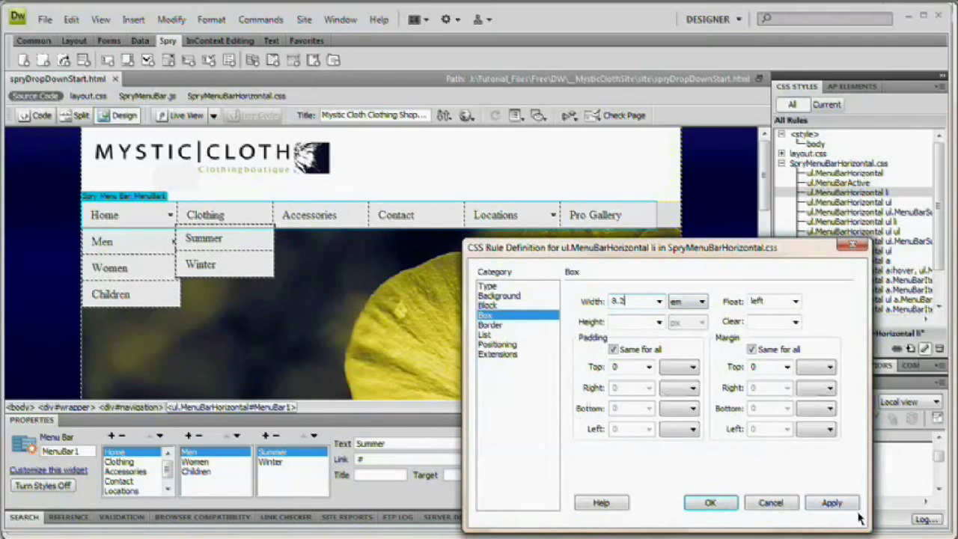
{"action": "left_click", "coordinate": [853, 508]}
{"action": "type", "text": "8"}
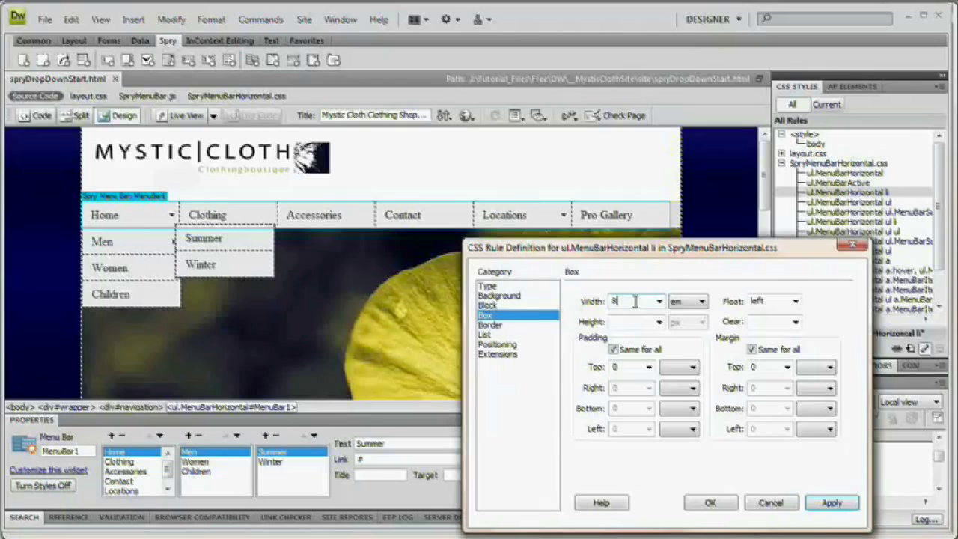
{"action": "left_click", "coordinate": [833, 504]}
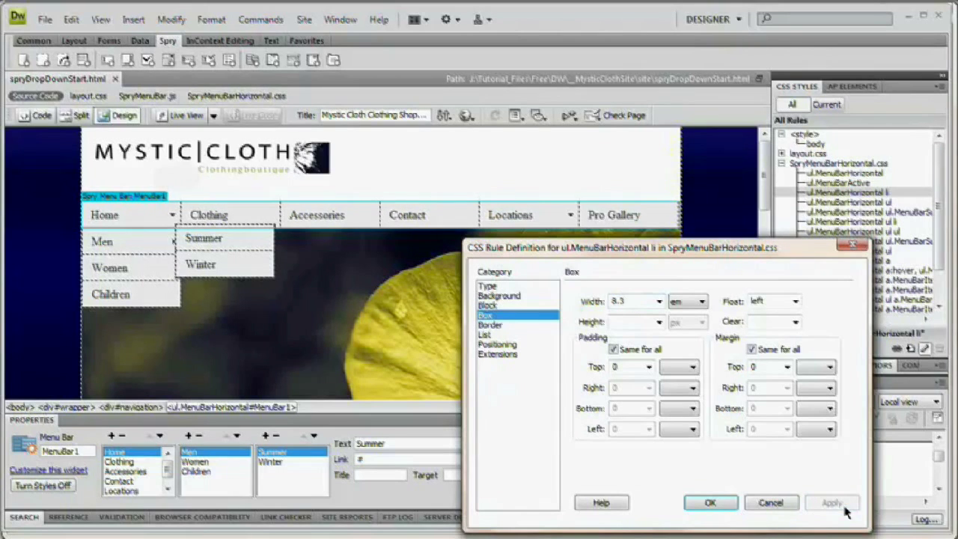
Try a box width of 6 em for the menu bar's list items and confirm the ul.MenuBarHorizontal li rule
{"action": "left_click_drag", "start_coordinate": [671, 247], "coordinate": [660, 245]}
{"action": "double_click", "coordinate": [624, 298]}
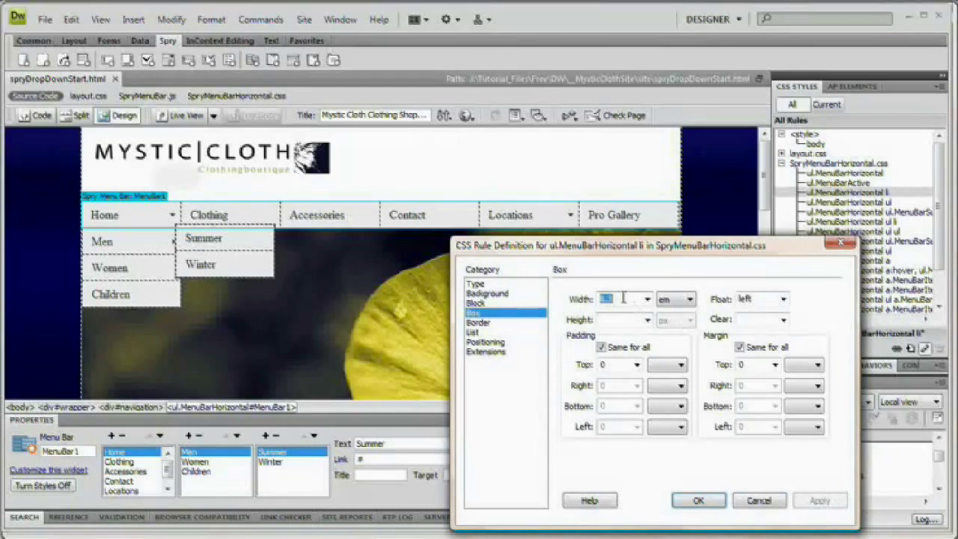
{"action": "type", "text": "6"}
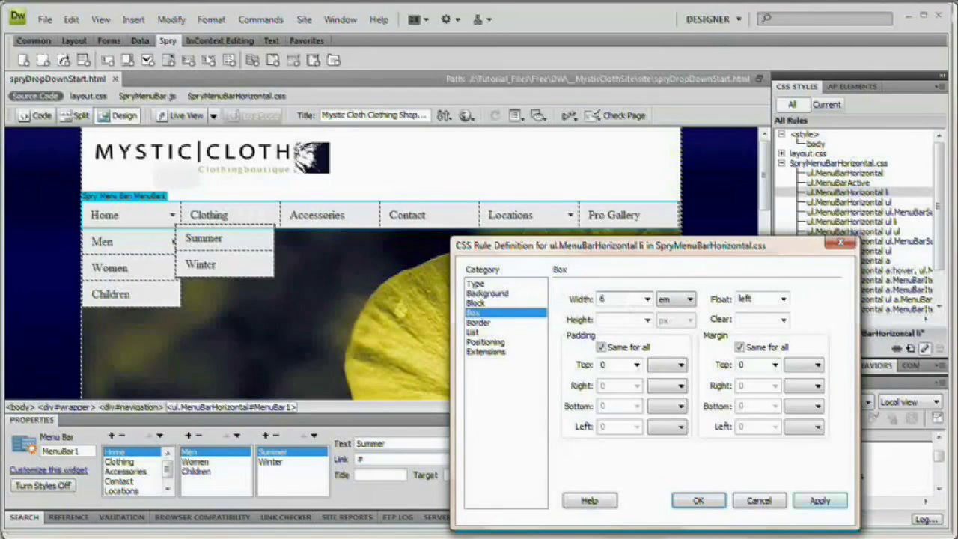
{"action": "left_click", "coordinate": [820, 502]}
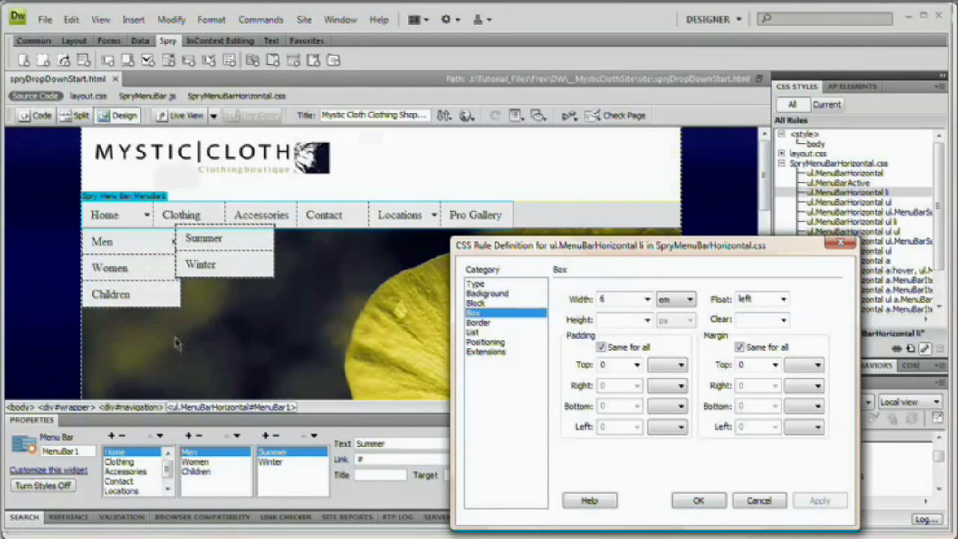
{"action": "left_click_drag", "start_coordinate": [618, 253], "coordinate": [659, 254]}
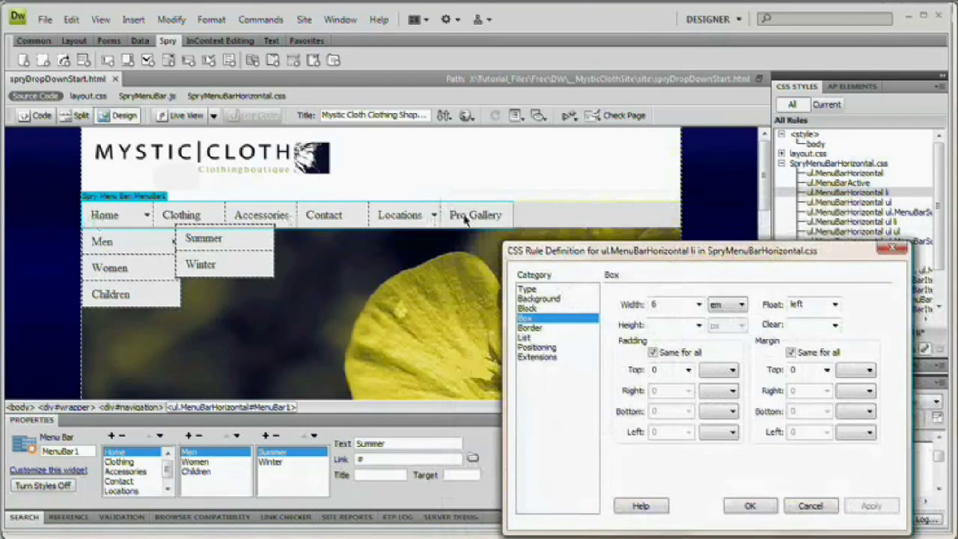
{"action": "left_click_drag", "start_coordinate": [673, 255], "coordinate": [665, 243]}
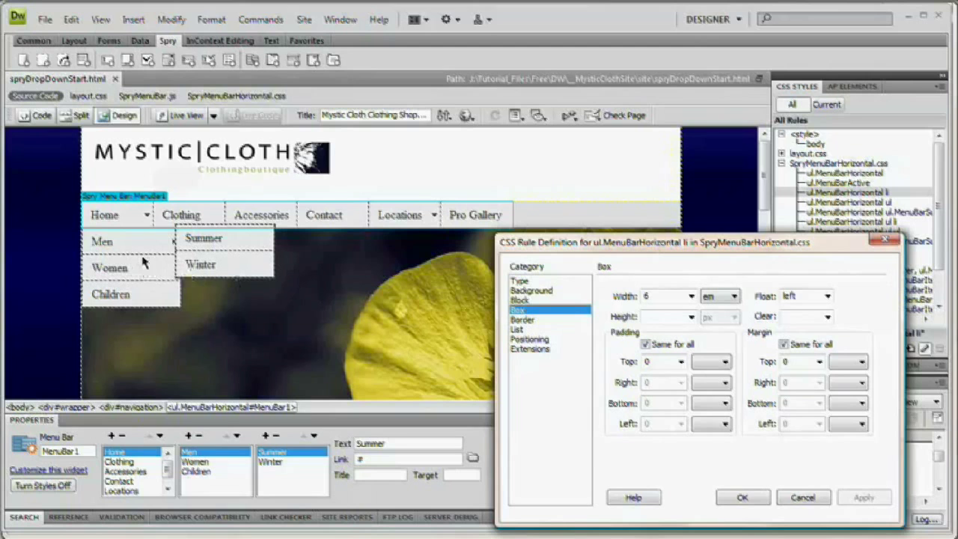
{"action": "left_click_drag", "start_coordinate": [719, 246], "coordinate": [616, 233]}
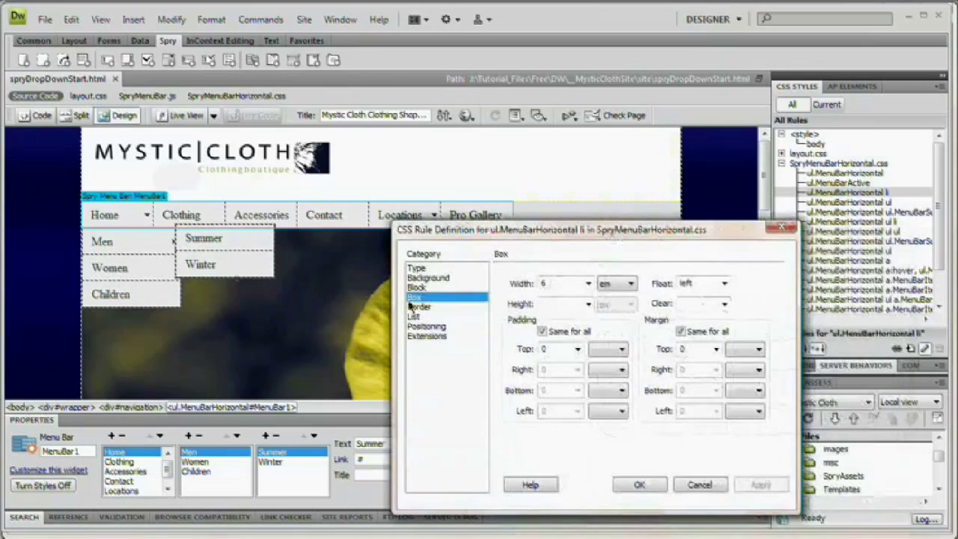
{"action": "left_click", "coordinate": [640, 485]}
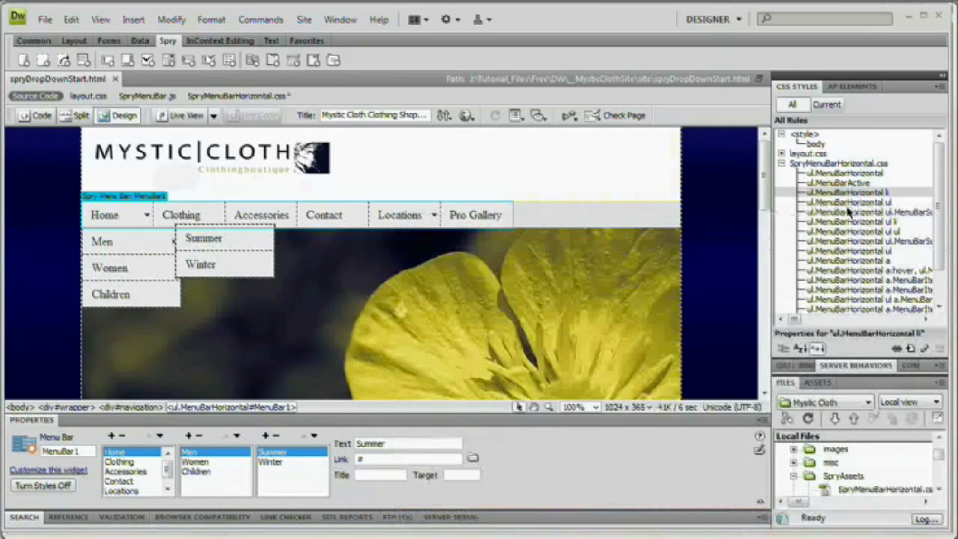
Apply a box width of 12 em to the ul.MenuBarHorizontal ul rule, keeping the submenus in view
{"action": "left_click", "coordinate": [846, 203]}
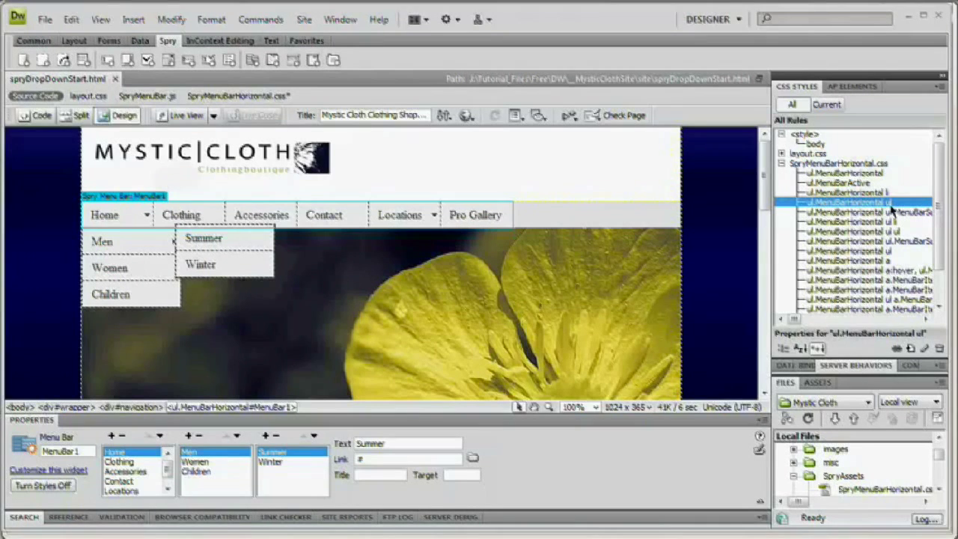
{"action": "double_click", "coordinate": [861, 207]}
{"action": "left_click_drag", "start_coordinate": [673, 307], "coordinate": [687, 225]}
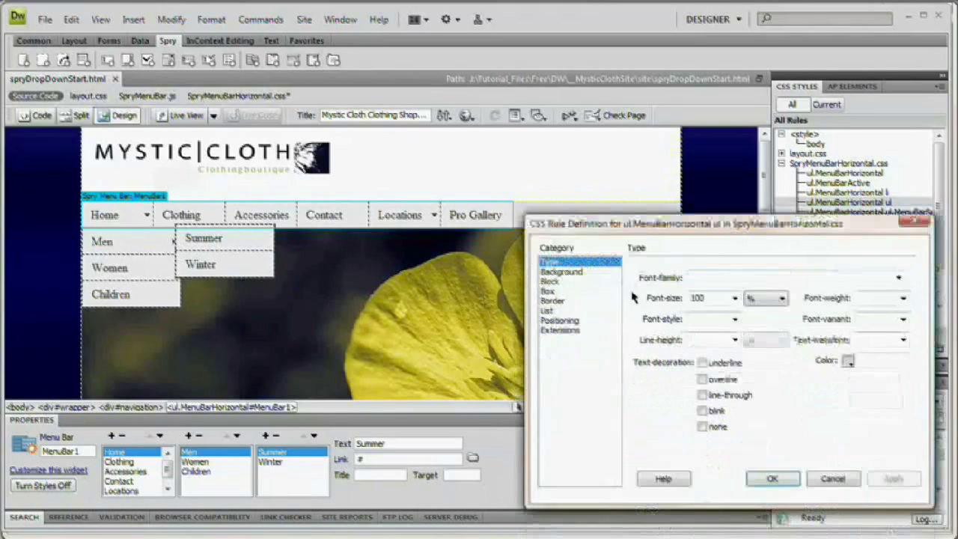
{"action": "left_click", "coordinate": [560, 292]}
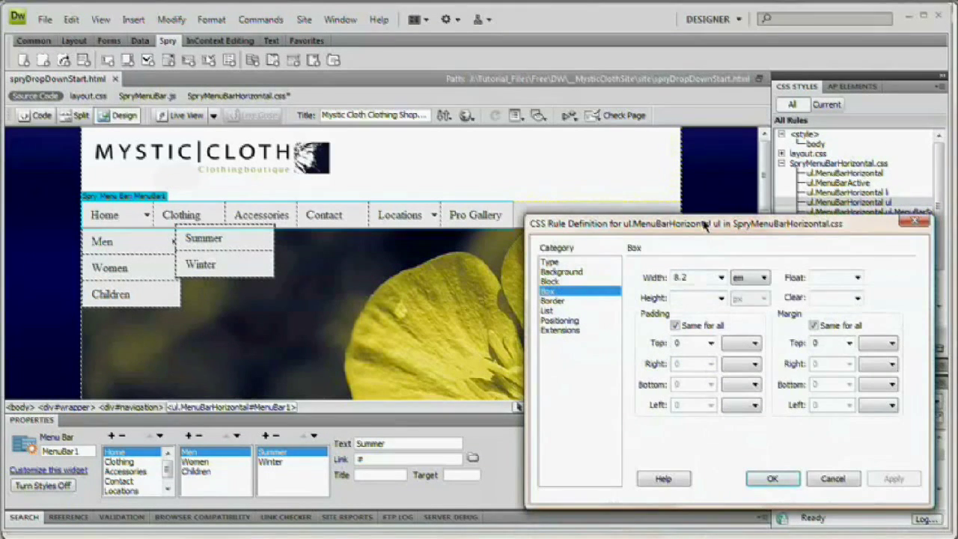
{"action": "left_click_drag", "start_coordinate": [679, 283], "coordinate": [630, 285]}
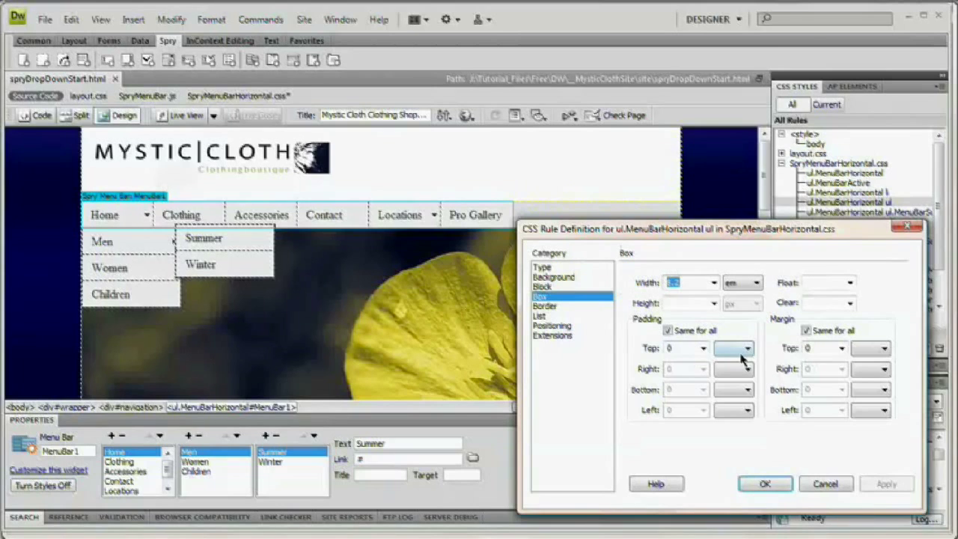
{"action": "type", "text": "12"}
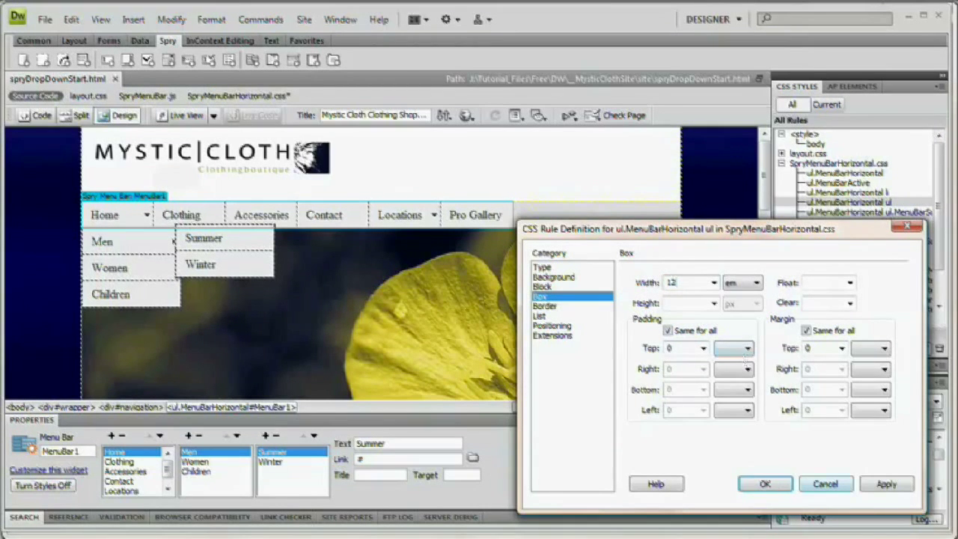
{"action": "left_click", "coordinate": [884, 487]}
{"action": "left_click_drag", "start_coordinate": [732, 232], "coordinate": [714, 266]}
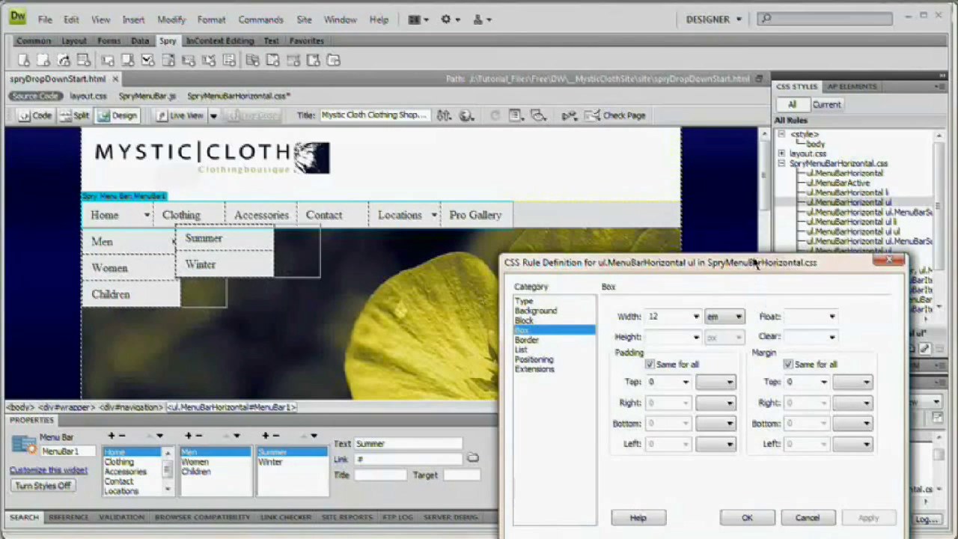
Reduce the submenu lists' box width to 8 em in the ul.MenuBarHorizontal ul rule and confirm
{"action": "left_click_drag", "start_coordinate": [756, 262], "coordinate": [725, 231]}
{"action": "left_click_drag", "start_coordinate": [633, 287], "coordinate": [580, 307]}
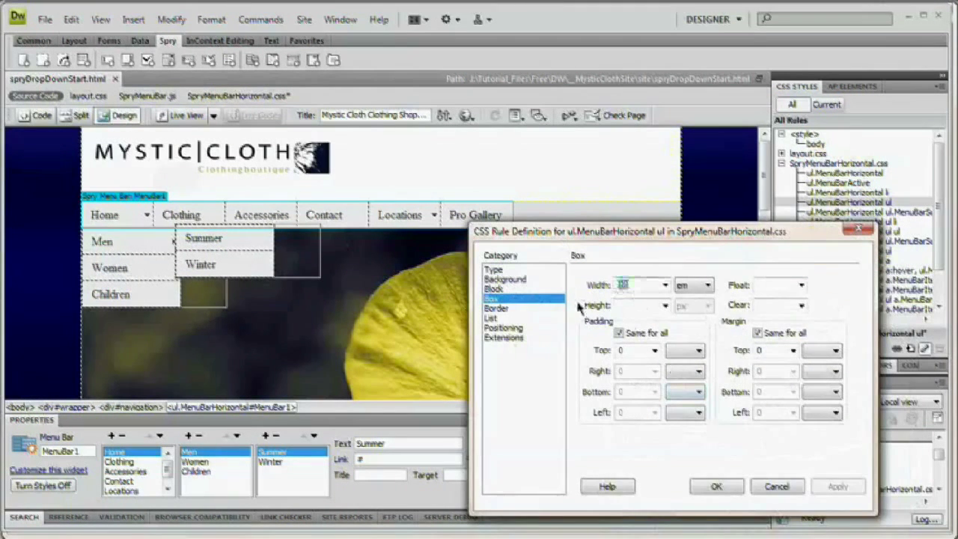
{"action": "type", "text": "8"}
{"action": "left_click", "coordinate": [730, 488]}
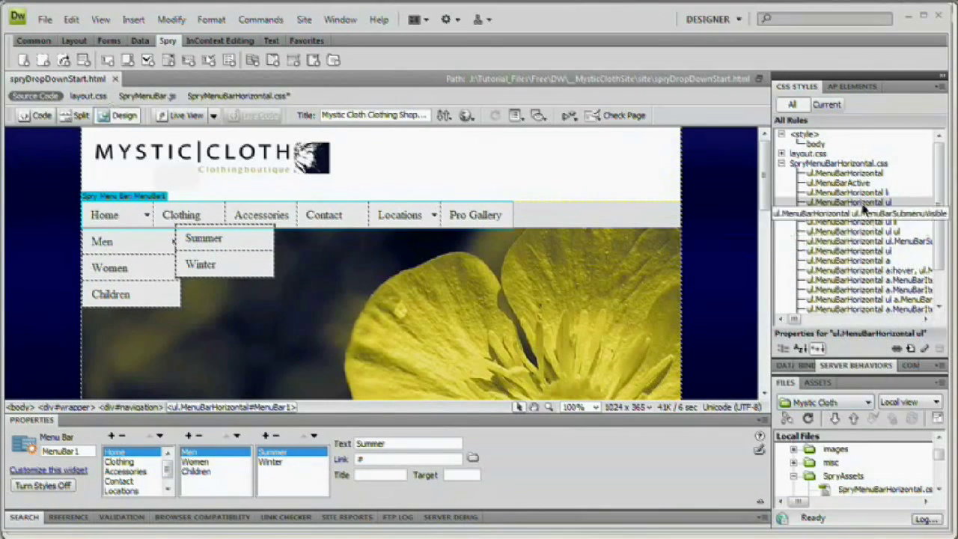
Set the box width of the ul.MenuBarHorizontal li rule to 8.3 em
{"action": "double_click", "coordinate": [846, 193]}
{"action": "left_click", "coordinate": [520, 274]}
{"action": "type", "text": "8.1"}
{"action": "left_click", "coordinate": [756, 464]}
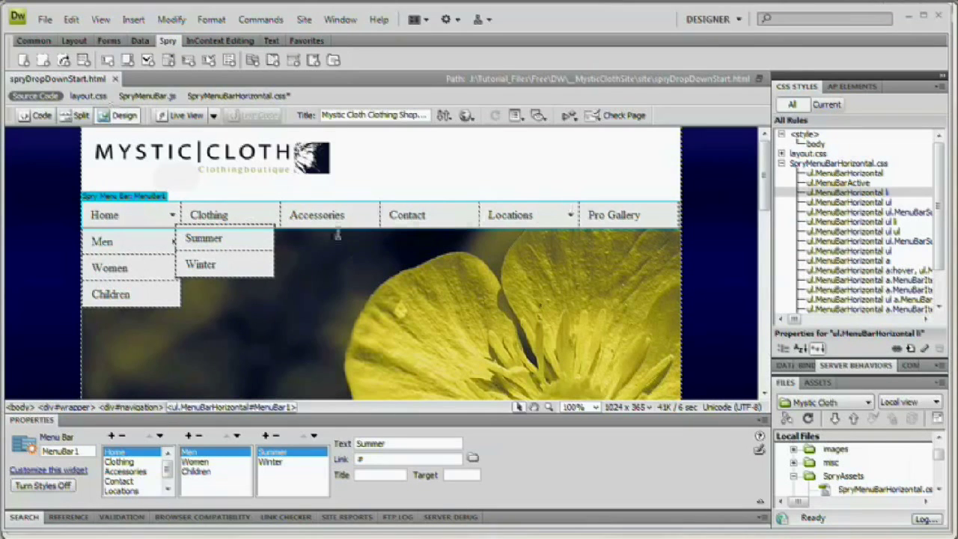
Set the box width of the ul.MenuBarHorizontal ul rule to 10 em
{"action": "double_click", "coordinate": [861, 203]}
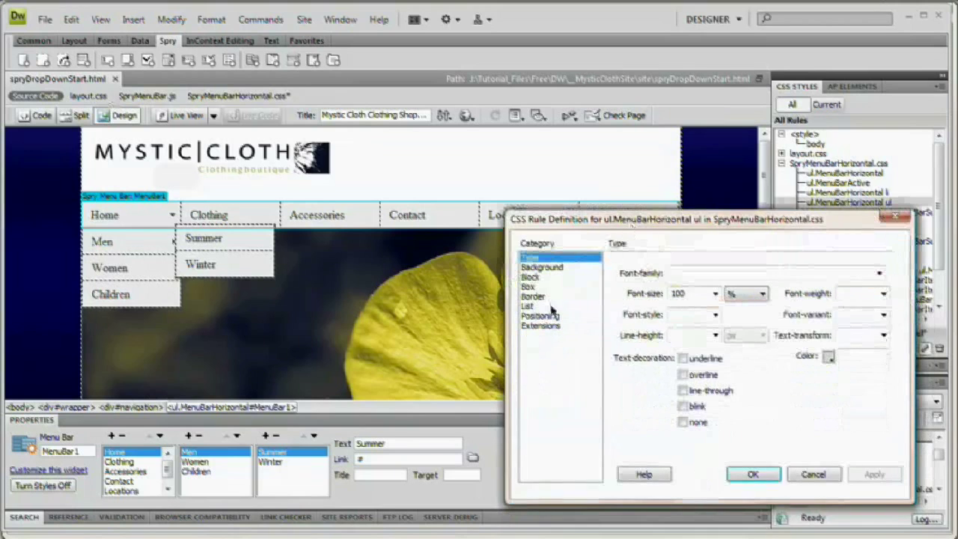
{"action": "left_click", "coordinate": [544, 289]}
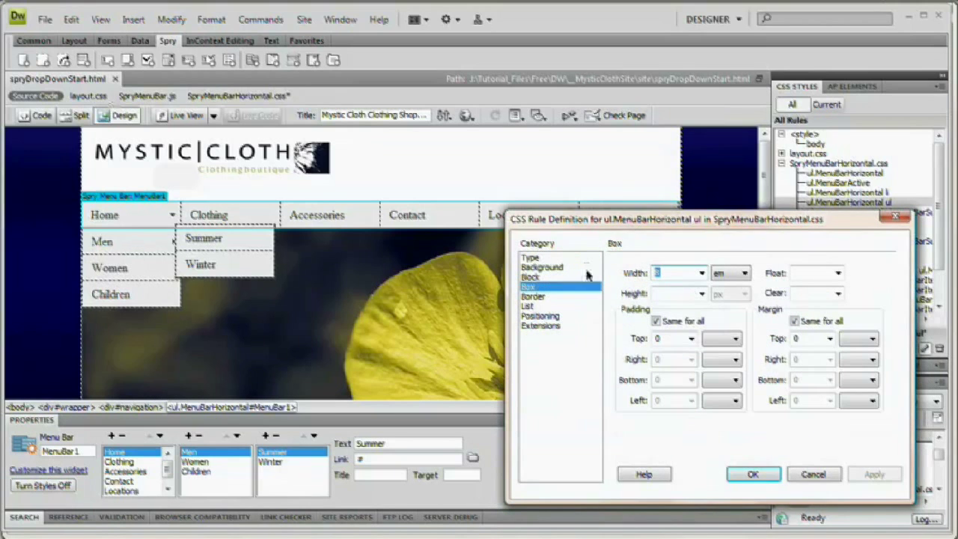
{"action": "type", "text": "10"}
{"action": "left_click", "coordinate": [753, 475]}
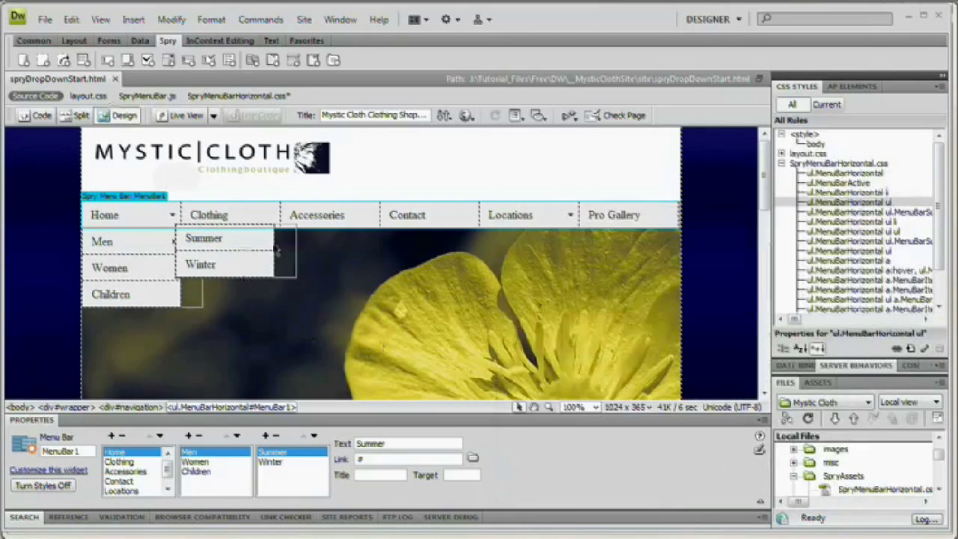
Widen the CSS rule list to fit the full rule names and select the ul.MenuBarHorizontal ul.MenuBarSubmenuVisible rule
{"action": "left_click_drag", "start_coordinate": [772, 211], "coordinate": [699, 208]}
{"action": "left_click", "coordinate": [763, 216]}
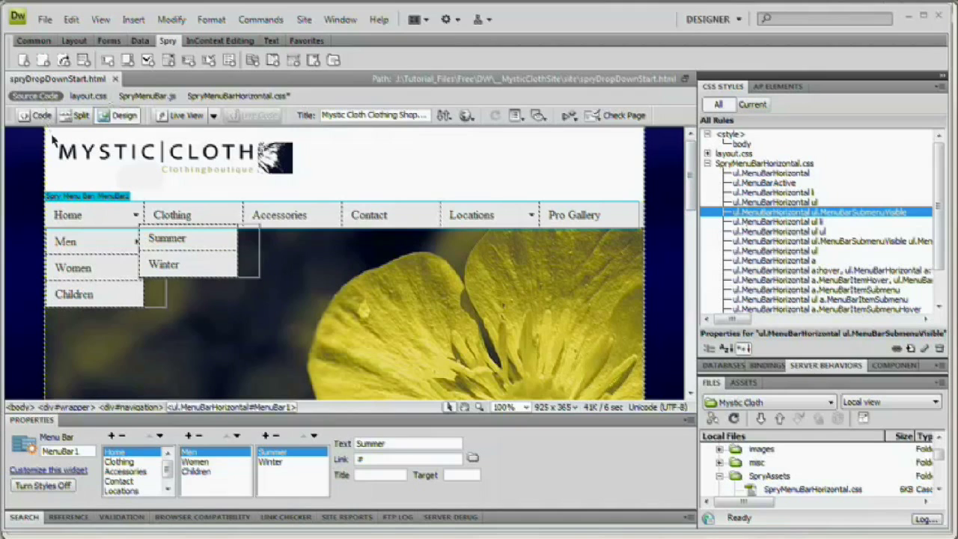
Examine the menu bar's source code down to the MenuBarItemSubmenu class on the Locations item
{"action": "left_click", "coordinate": [37, 115]}
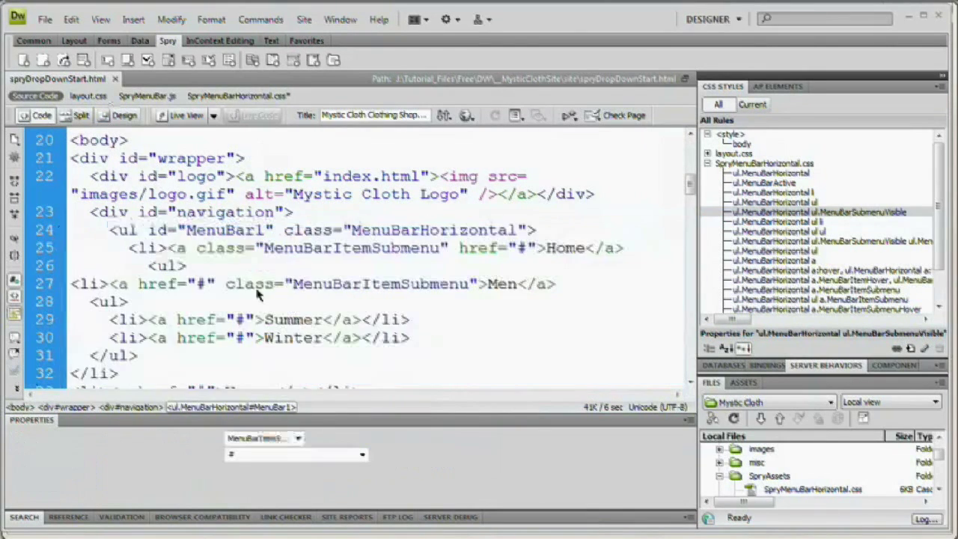
{"action": "left_click", "coordinate": [254, 230]}
{"action": "scroll", "coordinate": [171, 282], "scroll_direction": "up", "scroll_amount": 1}
{"action": "scroll", "coordinate": [157, 279], "scroll_direction": "down", "scroll_amount": 4}
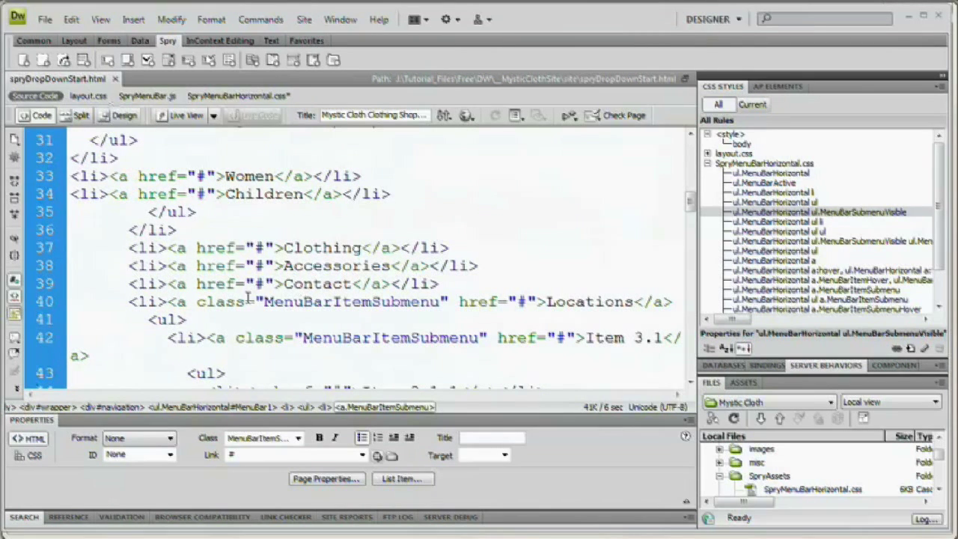
{"action": "left_click_drag", "start_coordinate": [263, 302], "coordinate": [362, 302]}
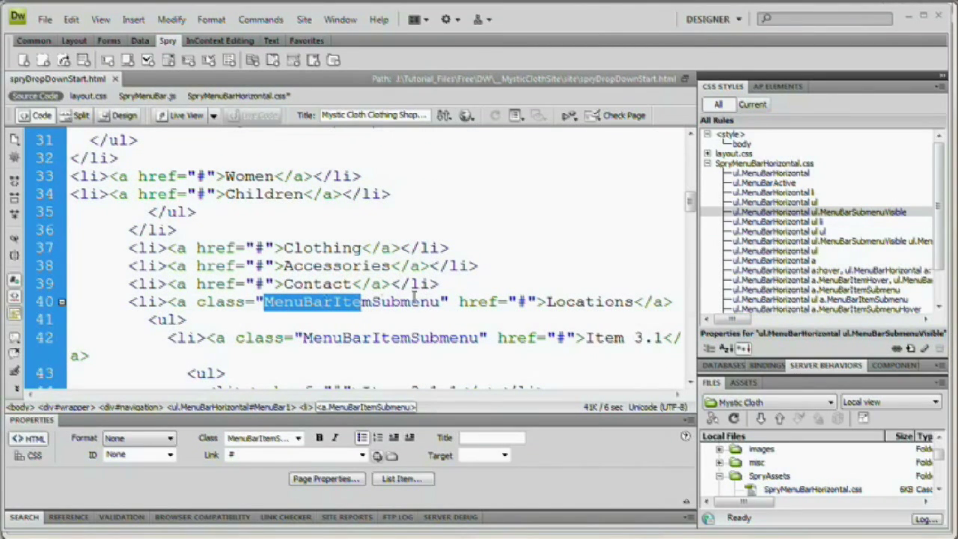
{"action": "left_click", "coordinate": [418, 302]}
{"action": "scroll", "coordinate": [418, 302], "scroll_direction": "down", "scroll_amount": 1}
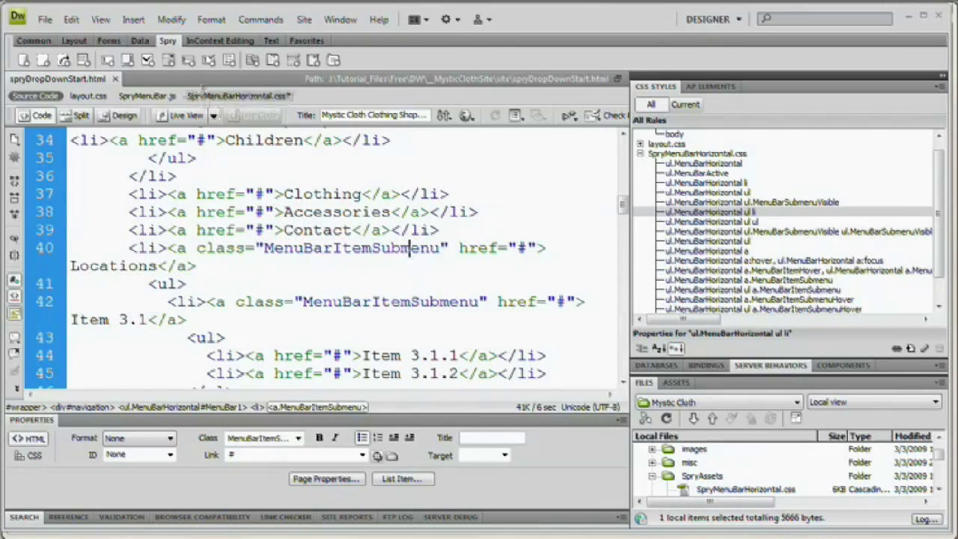
Open the SpryMenuBarHorizontal.css code and read the comment describing the outermost container above the ul.MenuBarHorizontal rule
{"action": "left_click", "coordinate": [208, 101]}
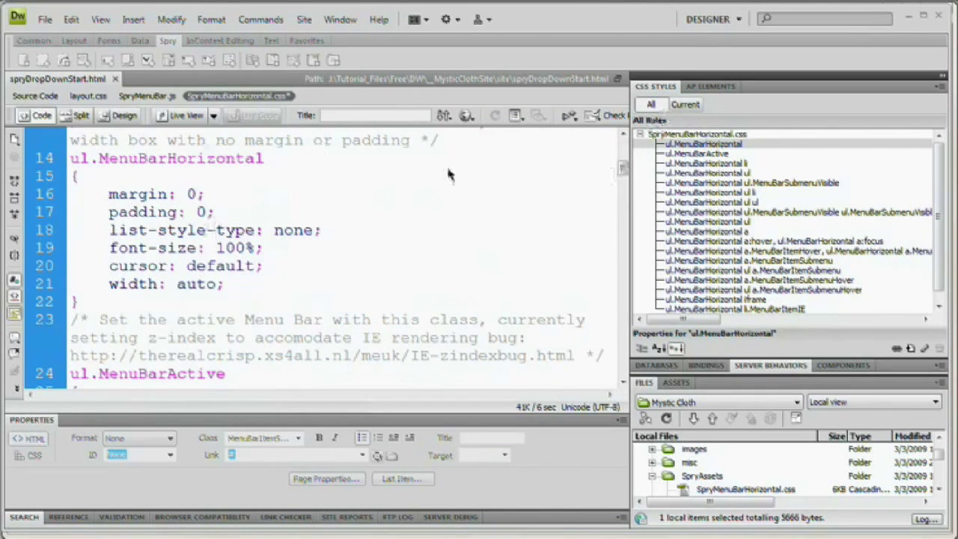
{"action": "scroll", "coordinate": [265, 212], "scroll_direction": "up", "scroll_amount": 4}
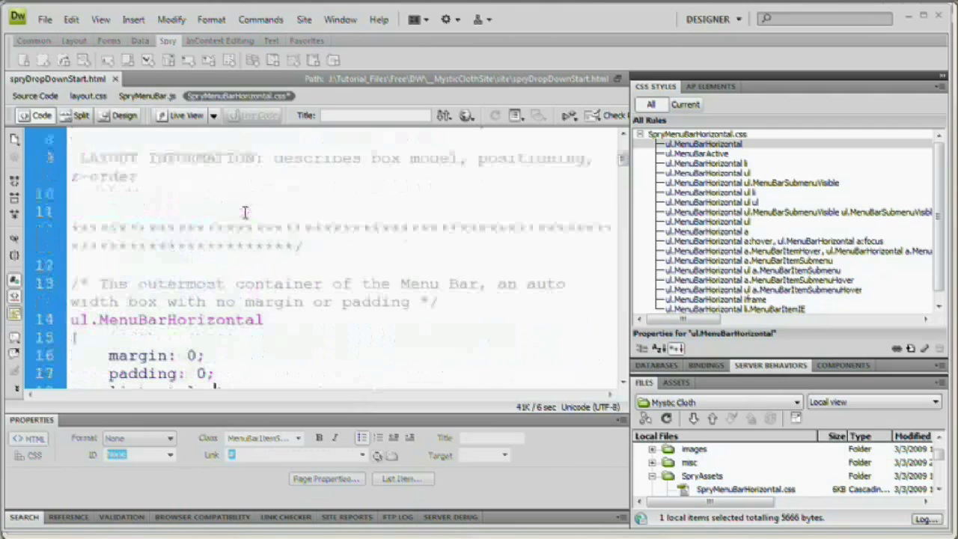
{"action": "scroll", "coordinate": [246, 214], "scroll_direction": "down", "scroll_amount": 4}
{"action": "scroll", "coordinate": [274, 165], "scroll_direction": "up", "scroll_amount": 2}
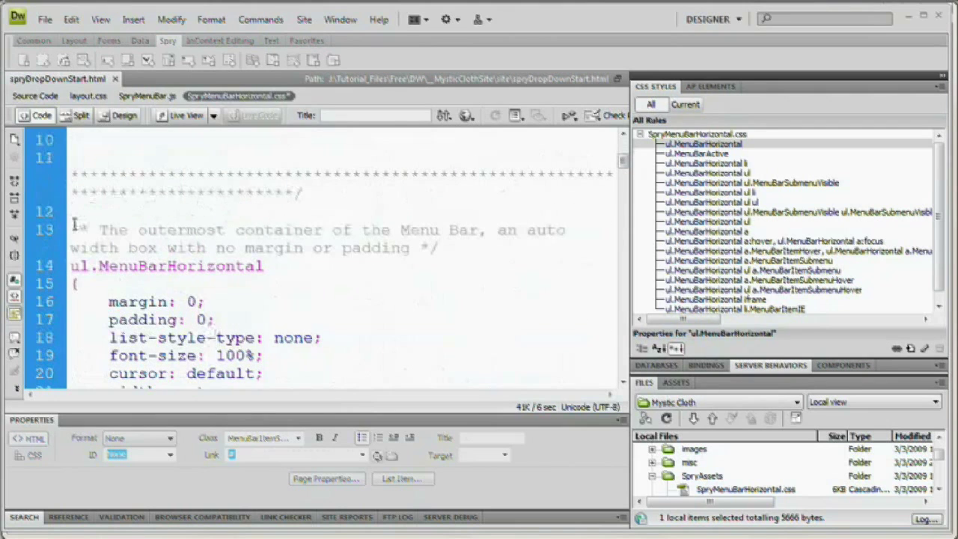
{"action": "left_click_drag", "start_coordinate": [73, 225], "coordinate": [471, 251]}
{"action": "left_click", "coordinate": [298, 239]}
Read the comments above the ul.MenuBarActive and ul.MenuBarHorizontal li rules, then examine the li rule's properties
{"action": "scroll", "coordinate": [279, 235], "scroll_direction": "down", "scroll_amount": 4}
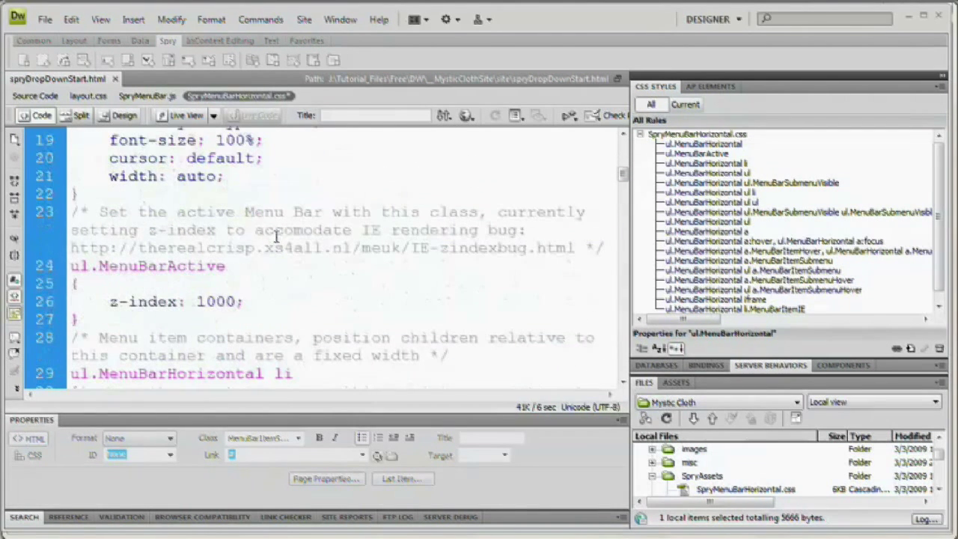
{"action": "left_click_drag", "start_coordinate": [72, 212], "coordinate": [603, 248]}
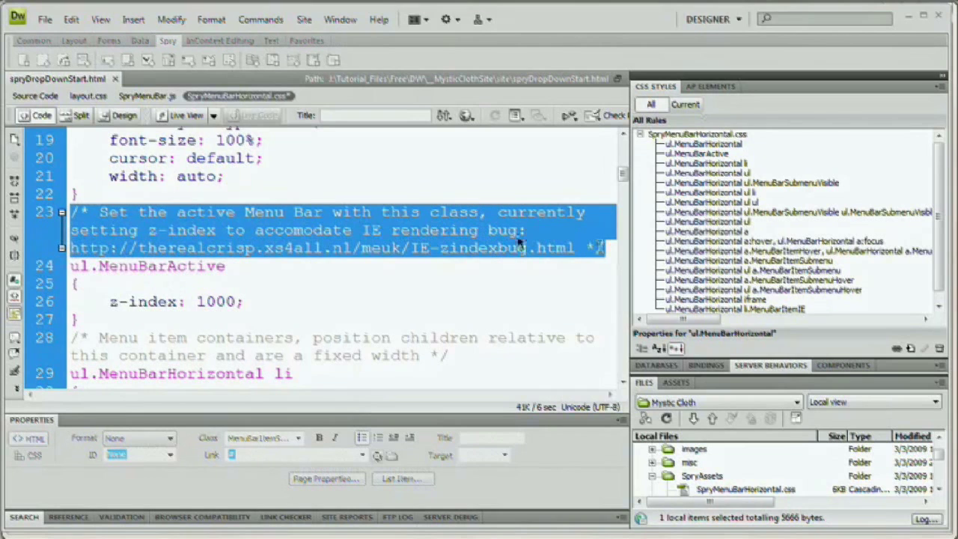
{"action": "left_click", "coordinate": [280, 228]}
{"action": "scroll", "coordinate": [283, 229], "scroll_direction": "down", "scroll_amount": 2}
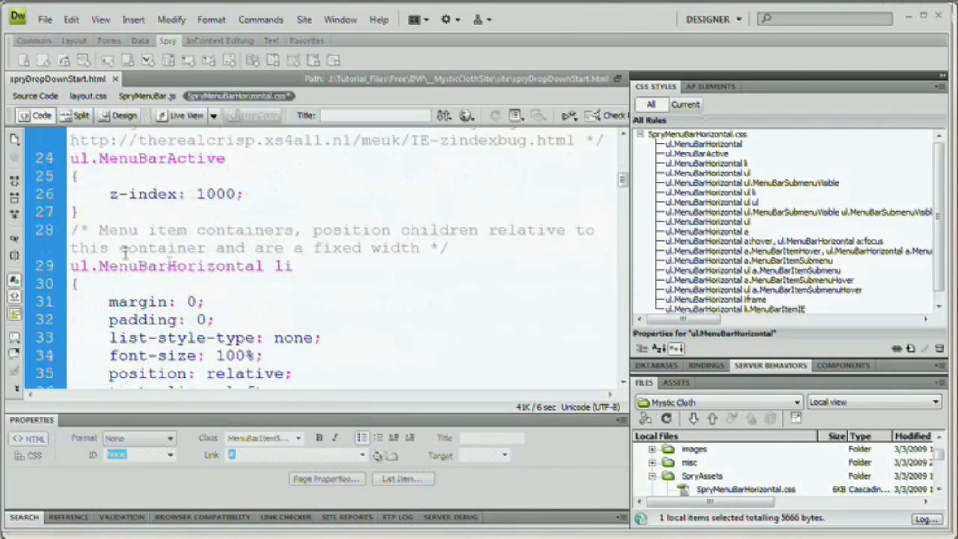
{"action": "left_click_drag", "start_coordinate": [73, 230], "coordinate": [451, 248]}
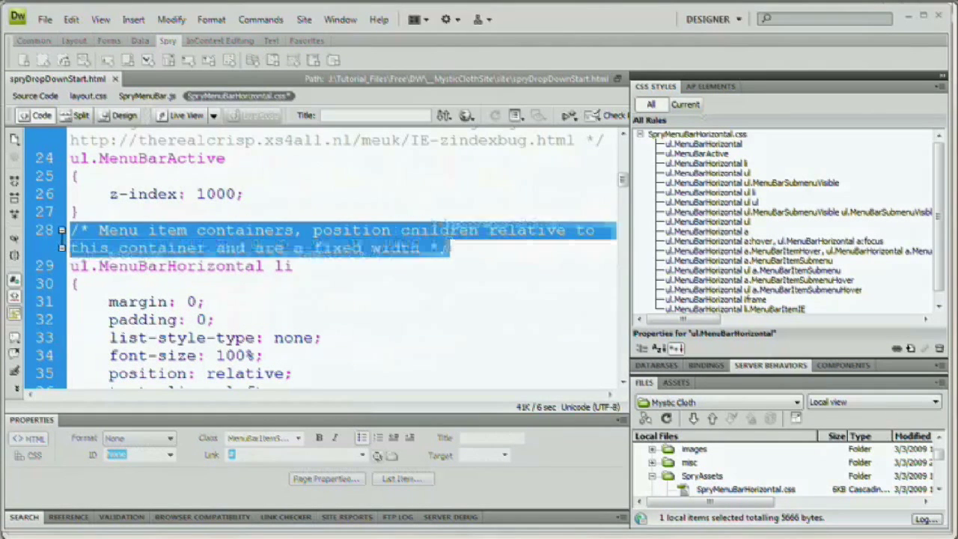
{"action": "left_click", "coordinate": [185, 248]}
{"action": "scroll", "coordinate": [152, 217], "scroll_direction": "down", "scroll_amount": 2}
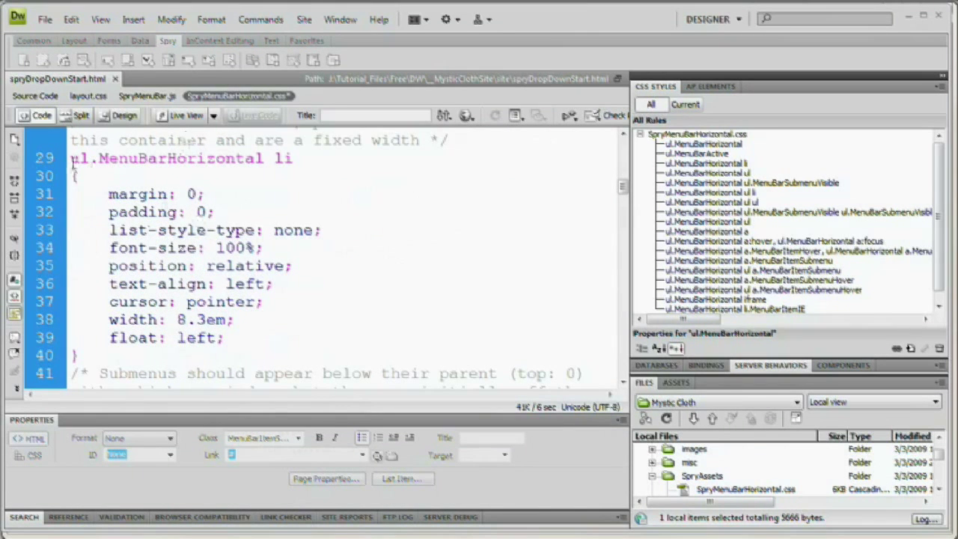
Skim the stylesheet from its beginning and highlight the comment about menu item containers above the ul.MenuBarHorizontal li rule
{"action": "scroll", "coordinate": [157, 197], "scroll_direction": "down", "scroll_amount": 4}
{"action": "scroll", "coordinate": [195, 179], "scroll_direction": "up", "scroll_amount": 15}
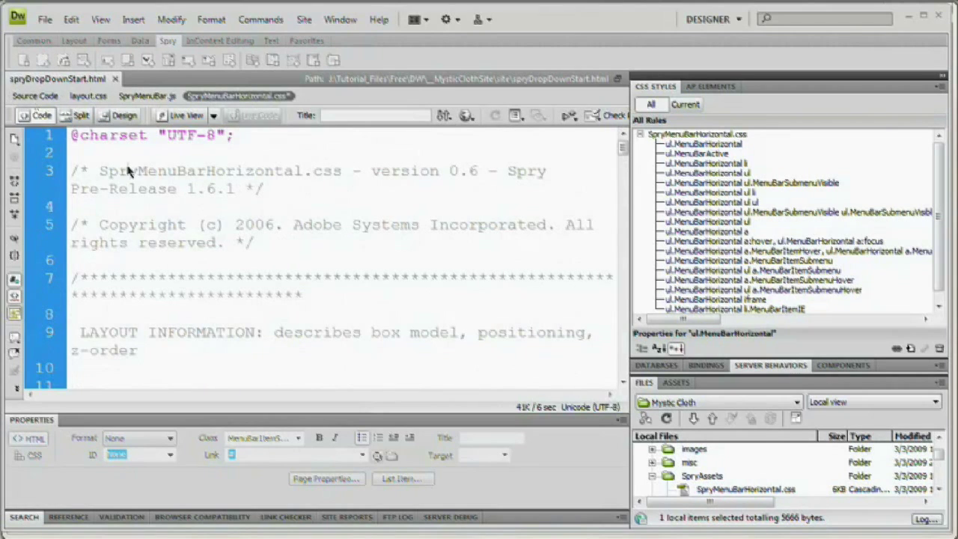
{"action": "scroll", "coordinate": [306, 270], "scroll_direction": "down", "scroll_amount": 10}
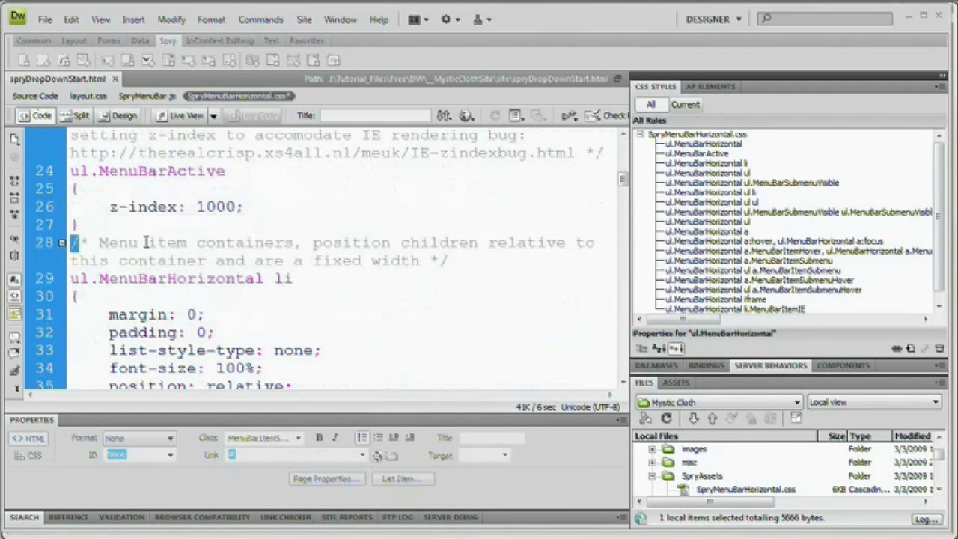
{"action": "left_click_drag", "start_coordinate": [72, 243], "coordinate": [477, 257]}
{"action": "scroll", "coordinate": [250, 309], "scroll_direction": "down", "scroll_amount": 2}
{"action": "scroll", "coordinate": [182, 248], "scroll_direction": "up", "scroll_amount": 2}
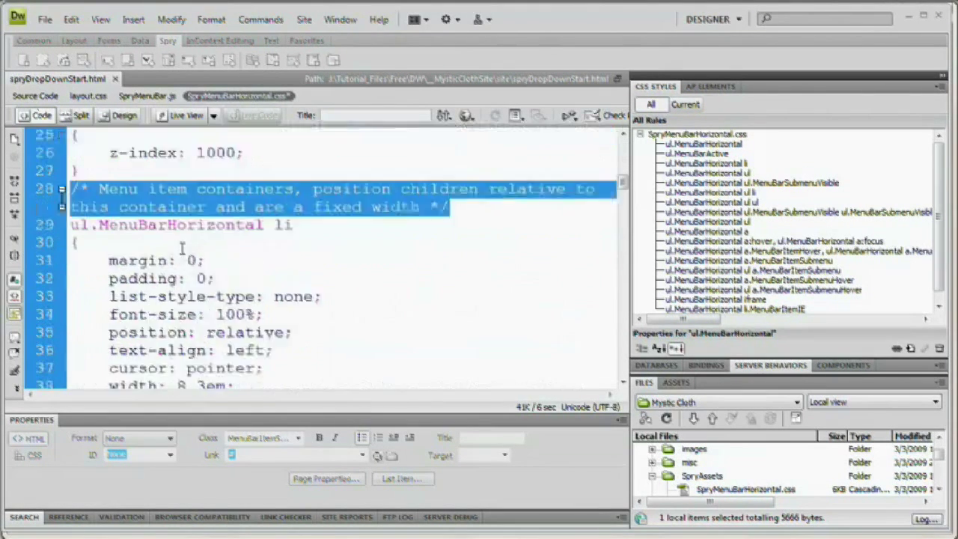
Finish reading the menu item containers comment in the stylesheet and return to the page's source document in Design view
{"action": "left_click", "coordinate": [111, 228]}
{"action": "left_click_drag", "start_coordinate": [69, 245], "coordinate": [507, 259]}
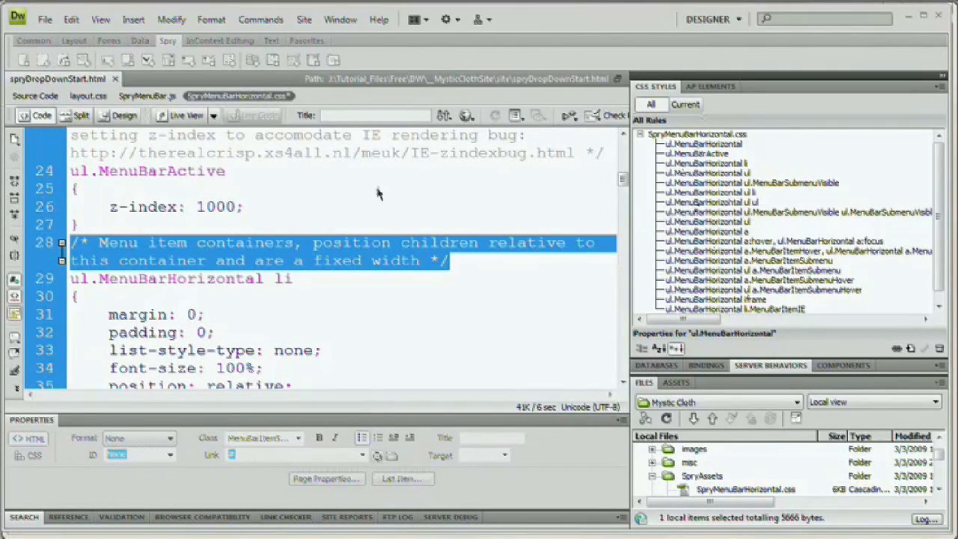
{"action": "left_click", "coordinate": [43, 97]}
{"action": "left_click", "coordinate": [120, 116]}
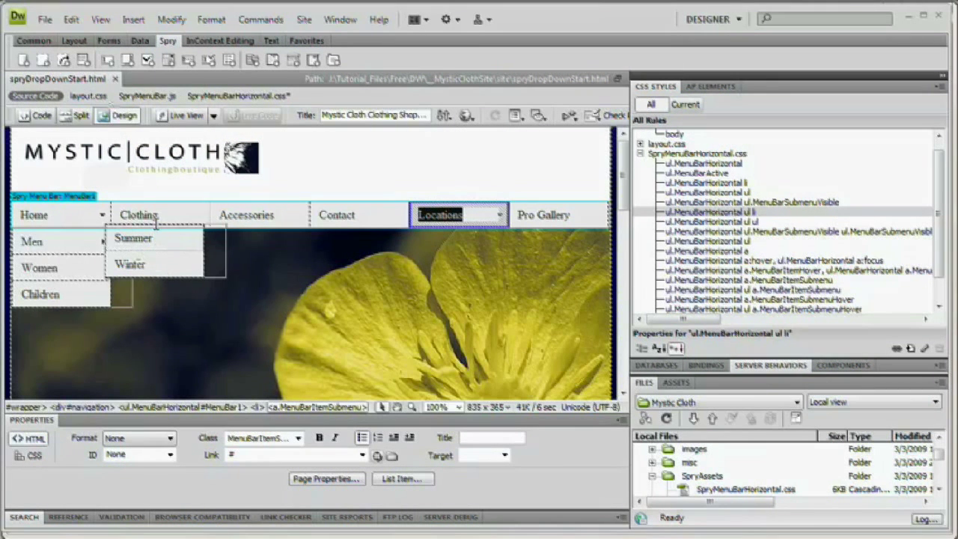
Set the Box width of the ul.MenuBarHorizontal ul li rule to 10 em
{"action": "left_click", "coordinate": [708, 216]}
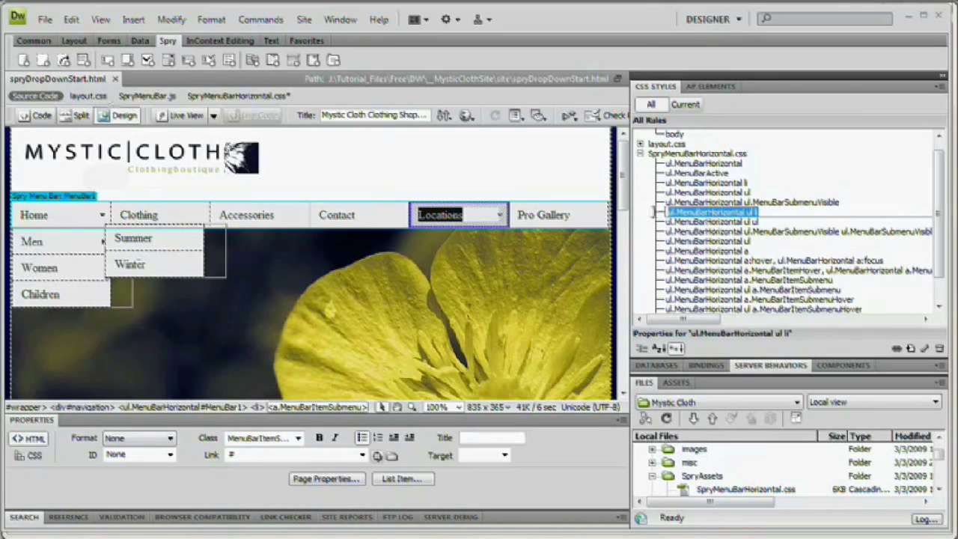
{"action": "key", "text": "Escape"}
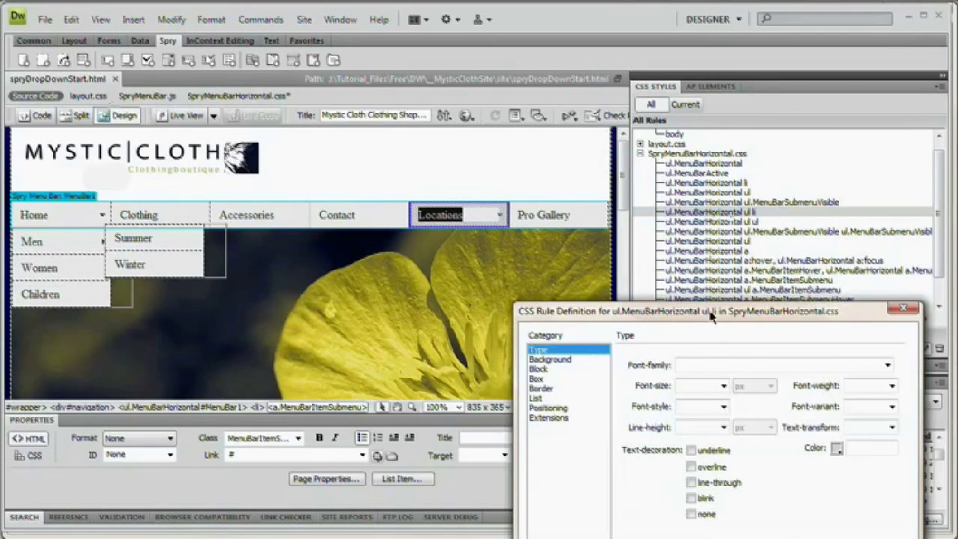
{"action": "left_click_drag", "start_coordinate": [711, 313], "coordinate": [535, 179]}
{"action": "left_click", "coordinate": [369, 246]}
{"action": "double_click", "coordinate": [522, 237]}
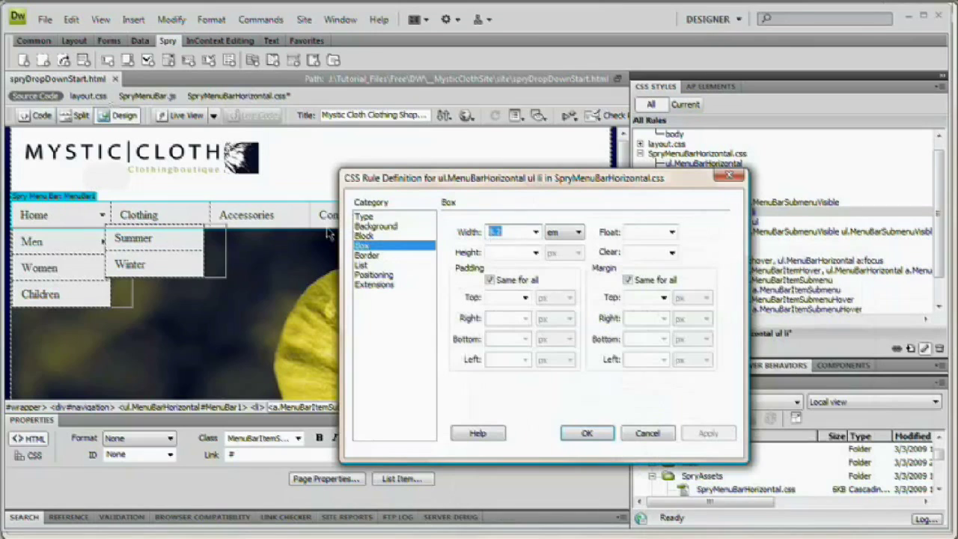
{"action": "type", "text": "10"}
{"action": "left_click", "coordinate": [595, 435]}
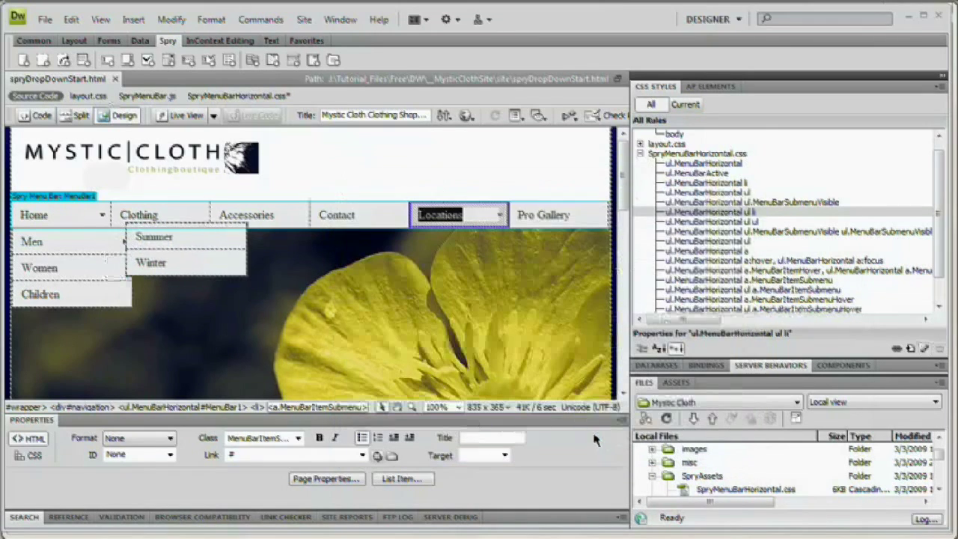
{"action": "left_click", "coordinate": [525, 394]}
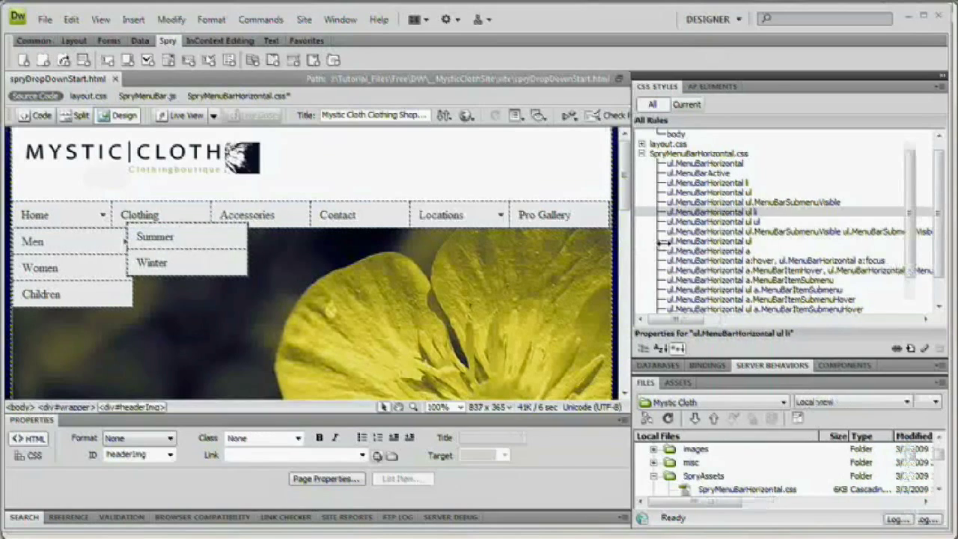
Set the background colour of the ul.MenuBarHorizontal a rule to #0CF, checking its Box padding settings first
{"action": "left_click_drag", "start_coordinate": [661, 242], "coordinate": [683, 242]}
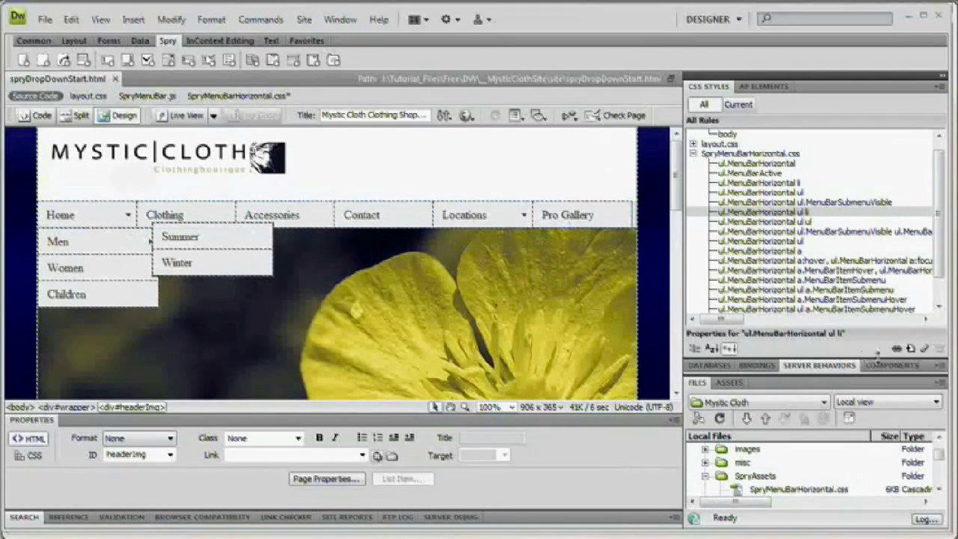
{"action": "left_click", "coordinate": [779, 252]}
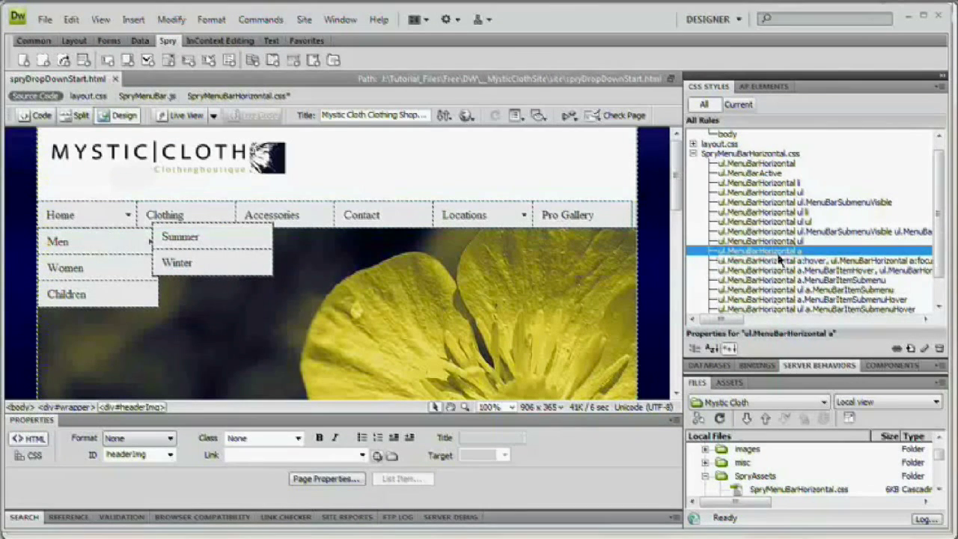
{"action": "double_click", "coordinate": [745, 251]}
{"action": "left_click_drag", "start_coordinate": [524, 268], "coordinate": [467, 211]}
{"action": "left_click", "coordinate": [420, 287]}
{"action": "left_click", "coordinate": [417, 278]}
{"action": "left_click_drag", "start_coordinate": [633, 212], "coordinate": [650, 173]}
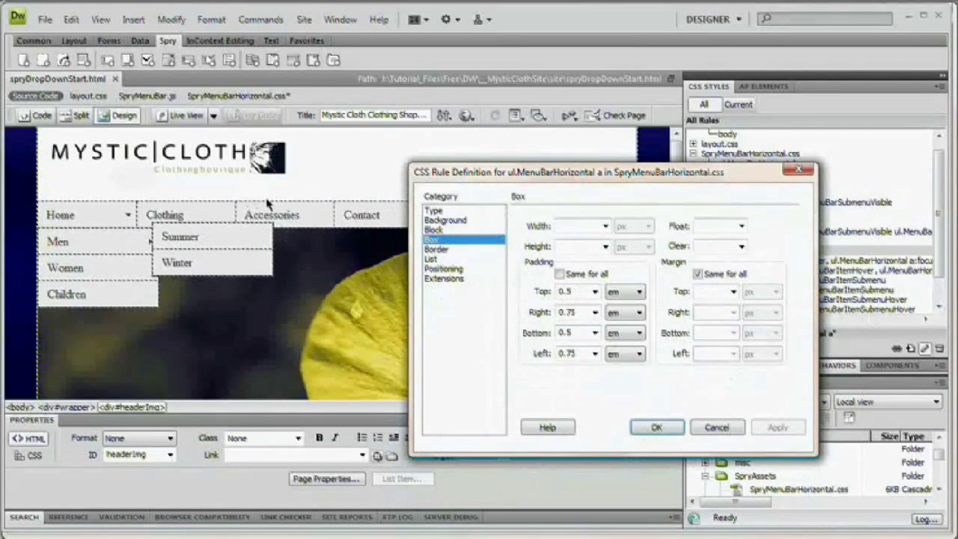
{"action": "left_click", "coordinate": [445, 222]}
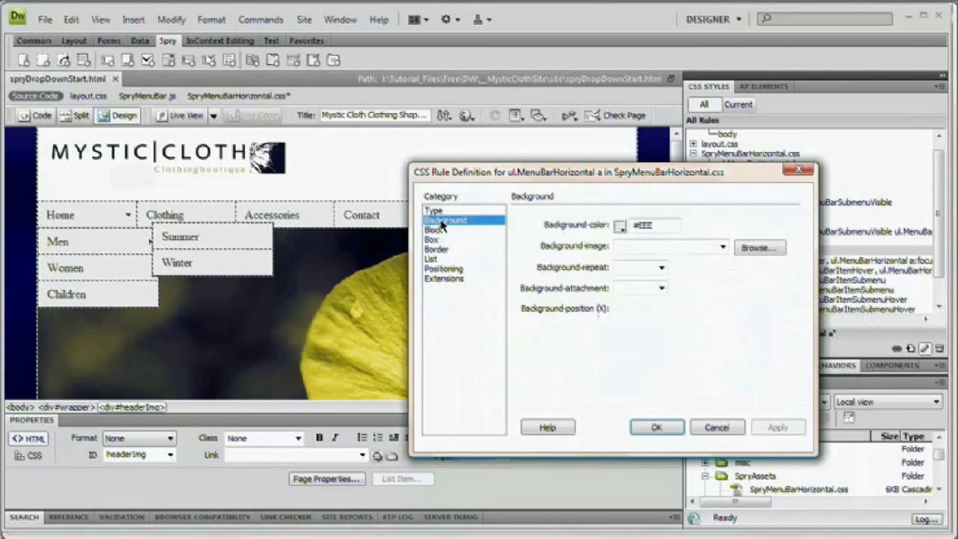
{"action": "left_click_drag", "start_coordinate": [640, 176], "coordinate": [736, 197]}
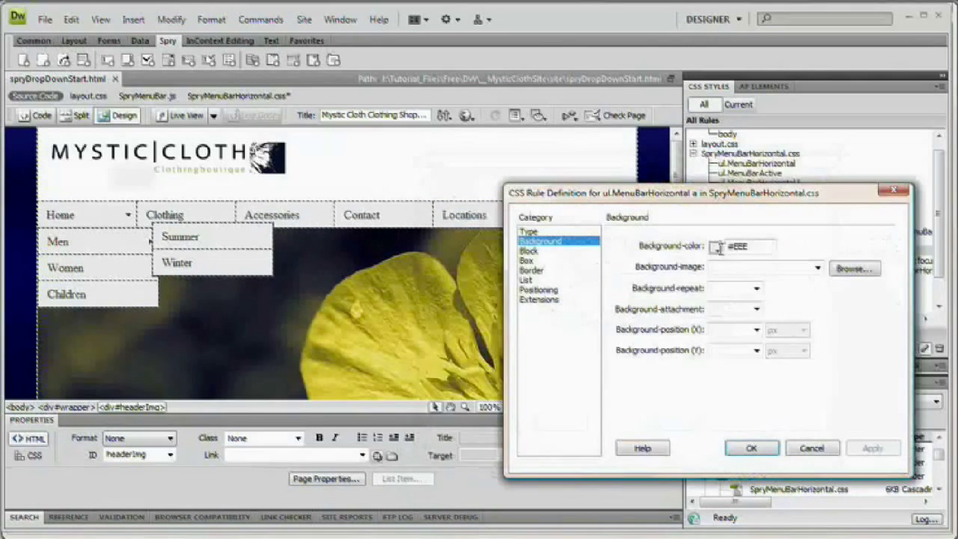
{"action": "left_click", "coordinate": [716, 247]}
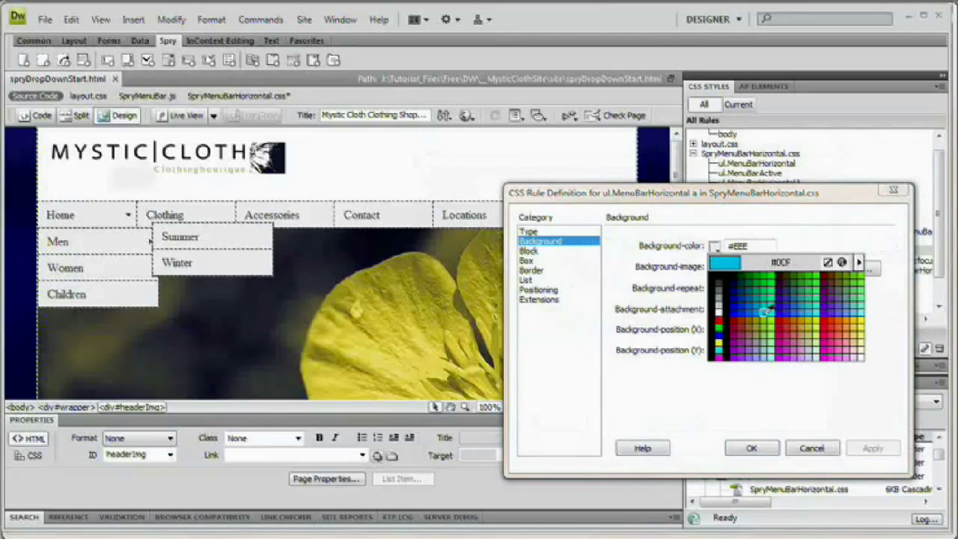
{"action": "left_click", "coordinate": [767, 311]}
{"action": "left_click", "coordinate": [752, 447]}
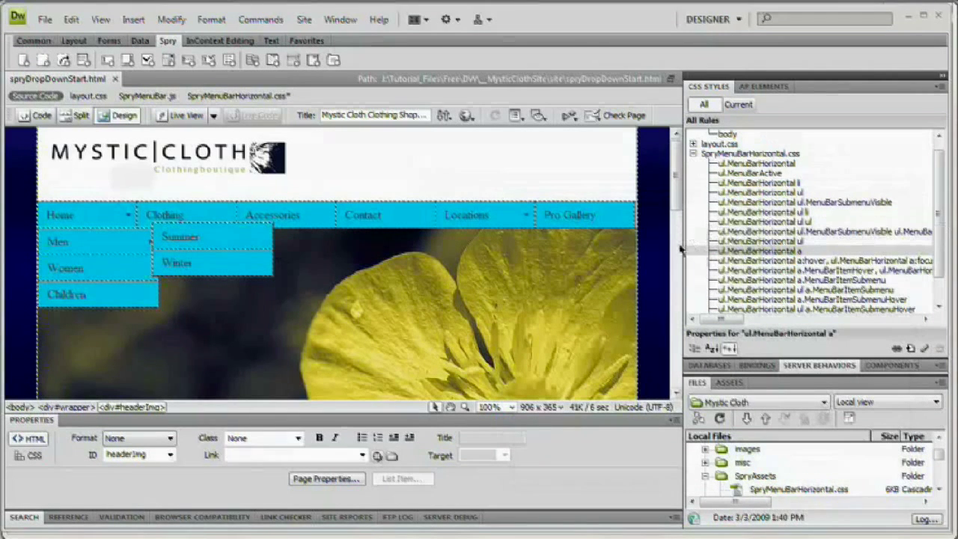
Set the background colour of the ul.MenuBarHorizontal a.MenuBarItemHover rule to a teal shade
{"action": "left_click_drag", "start_coordinate": [683, 248], "coordinate": [611, 221]}
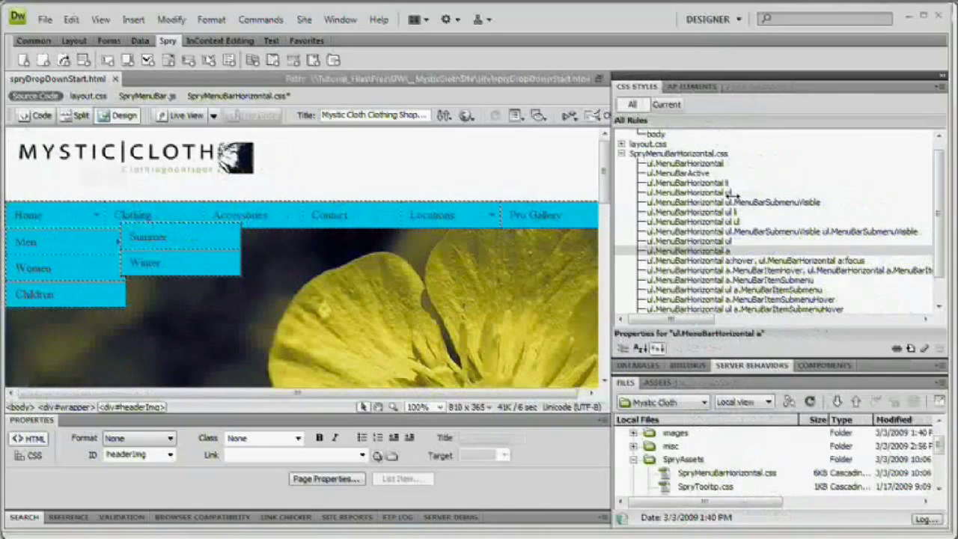
{"action": "left_click", "coordinate": [689, 261]}
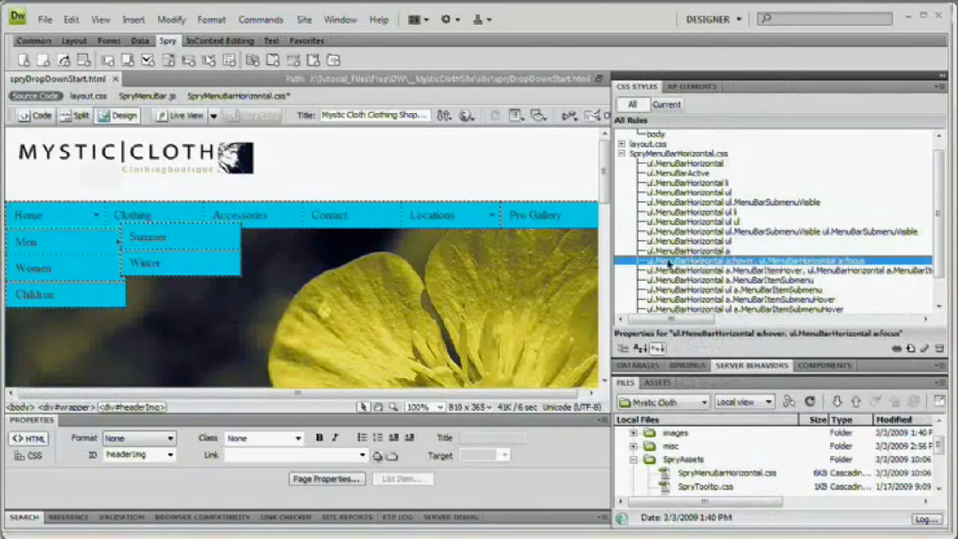
{"action": "left_click", "coordinate": [696, 271]}
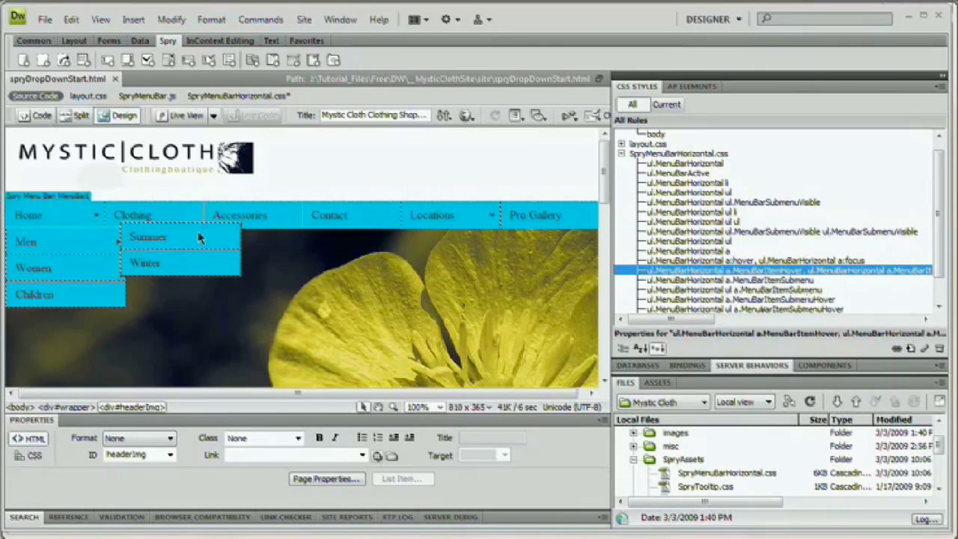
{"action": "double_click", "coordinate": [662, 271]}
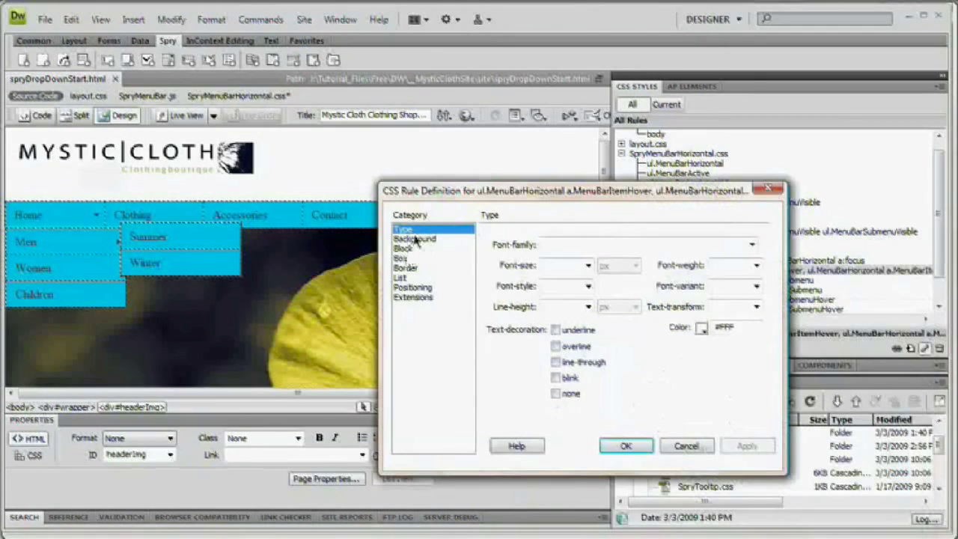
{"action": "left_click", "coordinate": [414, 238]}
{"action": "left_click", "coordinate": [588, 244]}
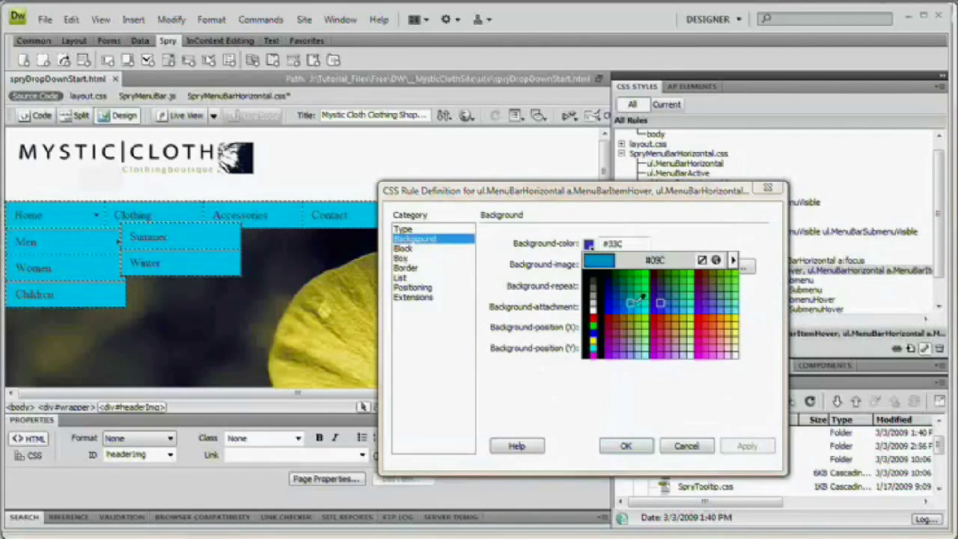
{"action": "left_click", "coordinate": [633, 302]}
{"action": "left_click", "coordinate": [626, 446]}
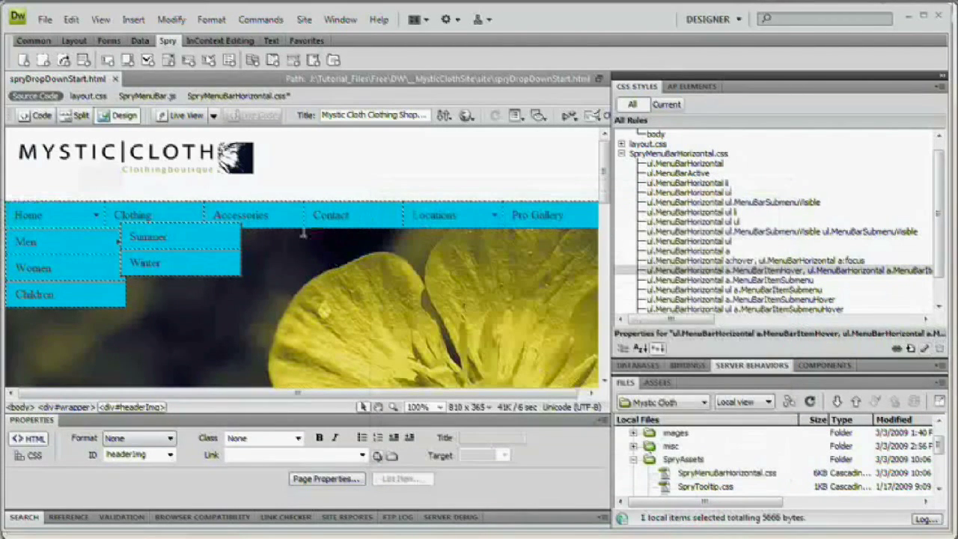
Save the modified files, preview the page in Firefox, test the Home and Men submenus' hover colours and close the preview
{"action": "key", "text": "F12"}
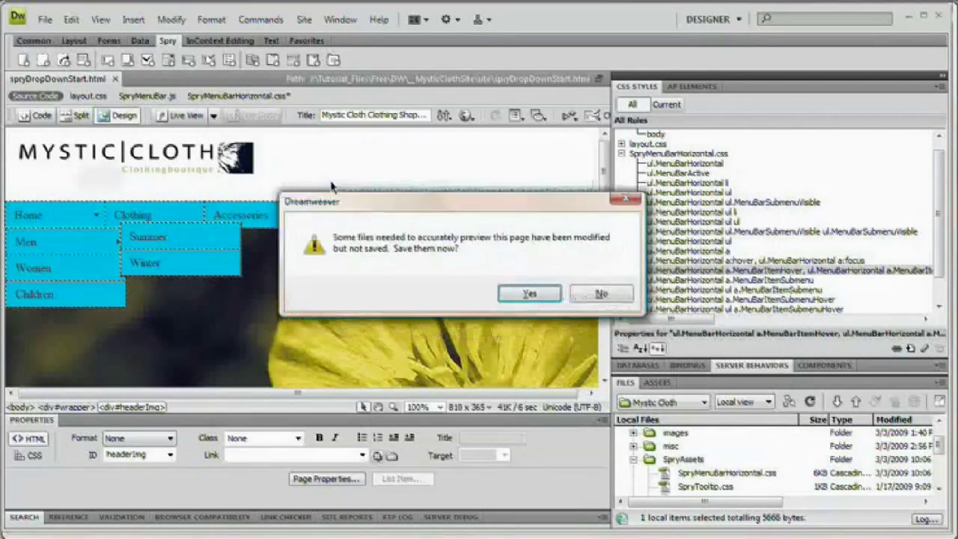
{"action": "left_click", "coordinate": [482, 259]}
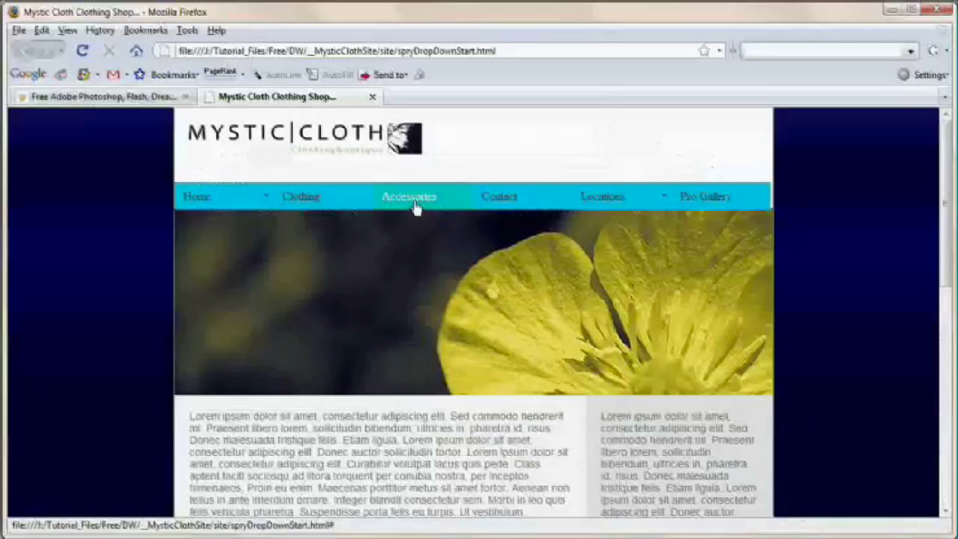
{"action": "mouse_move", "coordinate": [257, 196]}
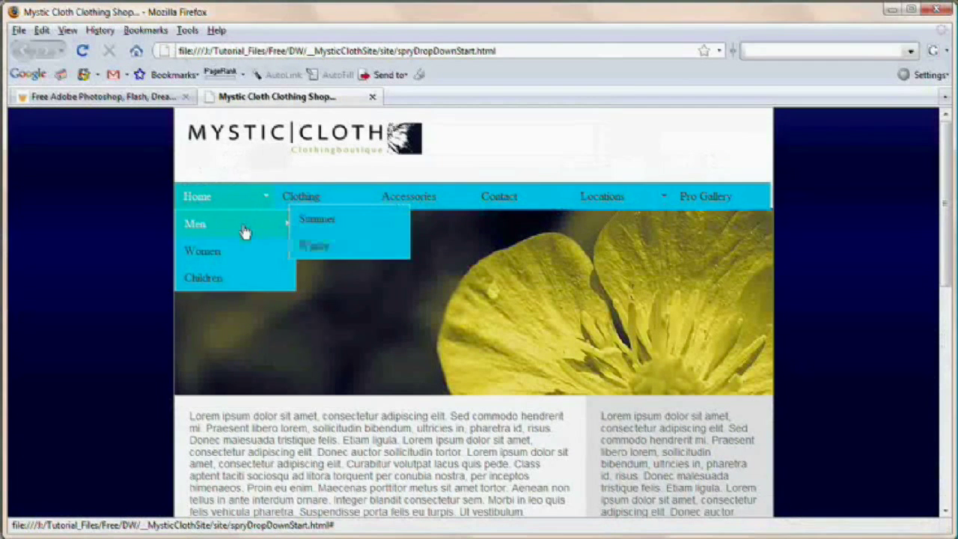
{"action": "mouse_move", "coordinate": [257, 229]}
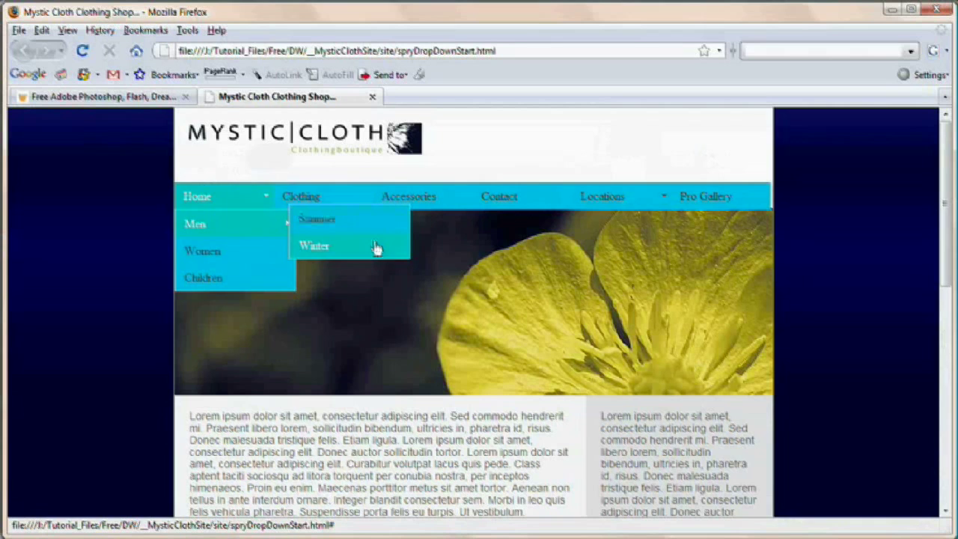
{"action": "left_click", "coordinate": [373, 97]}
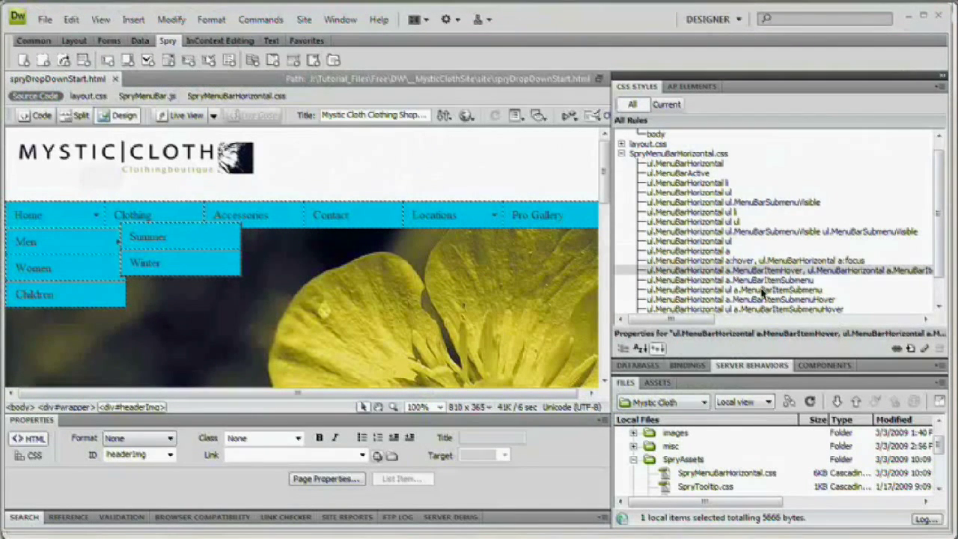
Open spryDropBg.jpg from the spryDropDownMenu folder in Photoshop and enlarge the view to 400%
{"action": "left_click", "coordinate": [458, 536]}
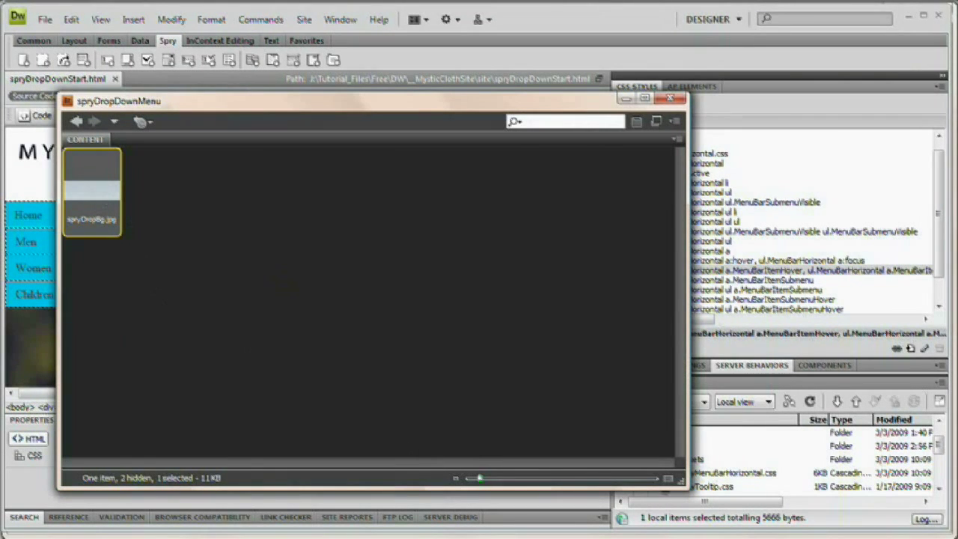
{"action": "left_click_drag", "start_coordinate": [356, 536], "coordinate": [356, 229]}
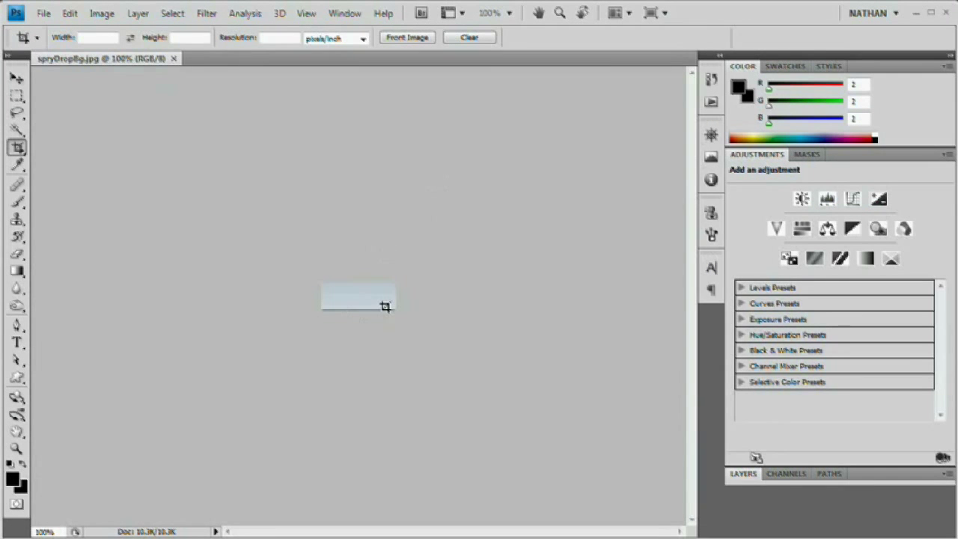
{"action": "key", "text": "ctrl+plus"}
{"action": "key", "text": "ctrl+plus"}
{"action": "key", "text": "ctrl+plus"}
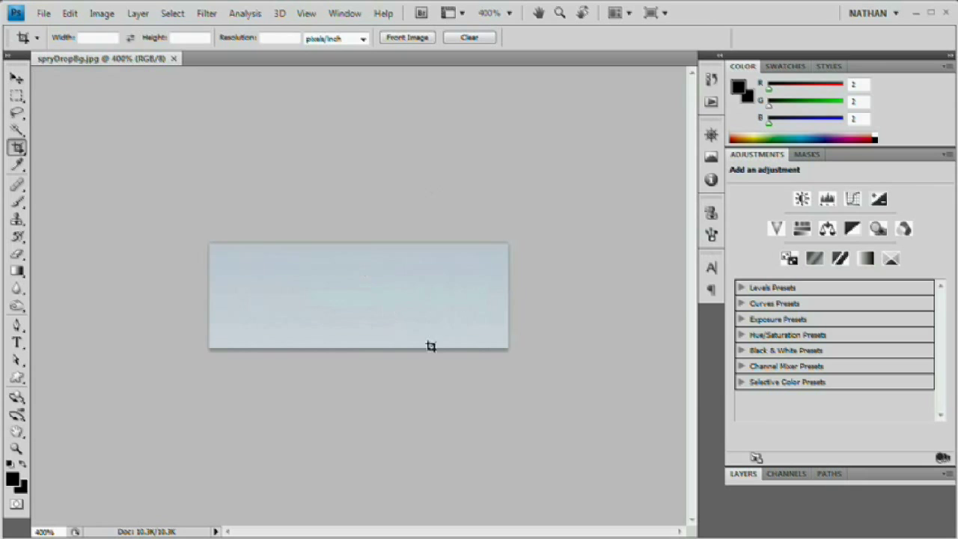
Apply a Hue/Saturation adjustment to the background image with saturation at about +60 and lightness at -10
{"action": "key", "text": "alt+Tab"}
{"action": "key", "text": "ctrl+u"}
{"action": "left_click_drag", "start_coordinate": [560, 99], "coordinate": [698, 118]}
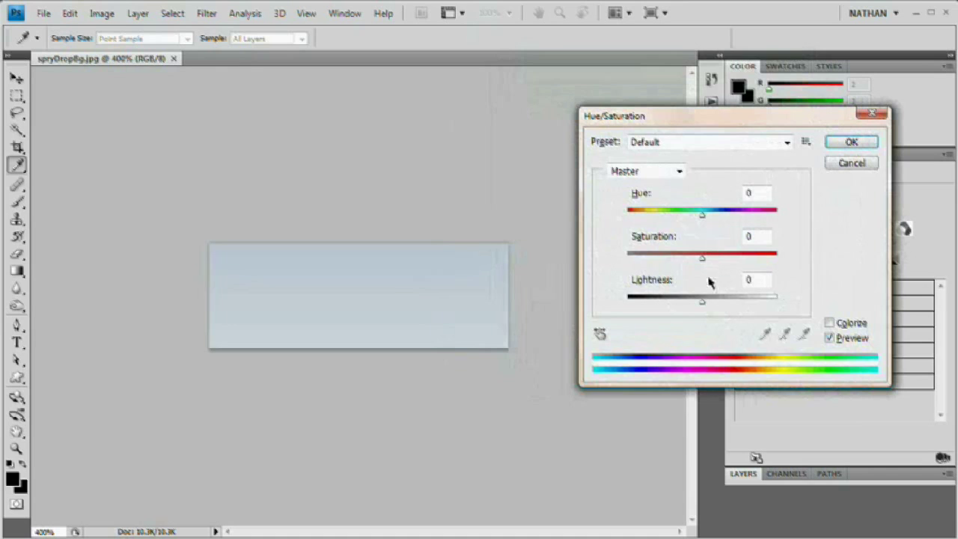
{"action": "left_click_drag", "start_coordinate": [704, 263], "coordinate": [750, 264]}
{"action": "left_click_drag", "start_coordinate": [704, 305], "coordinate": [697, 303]}
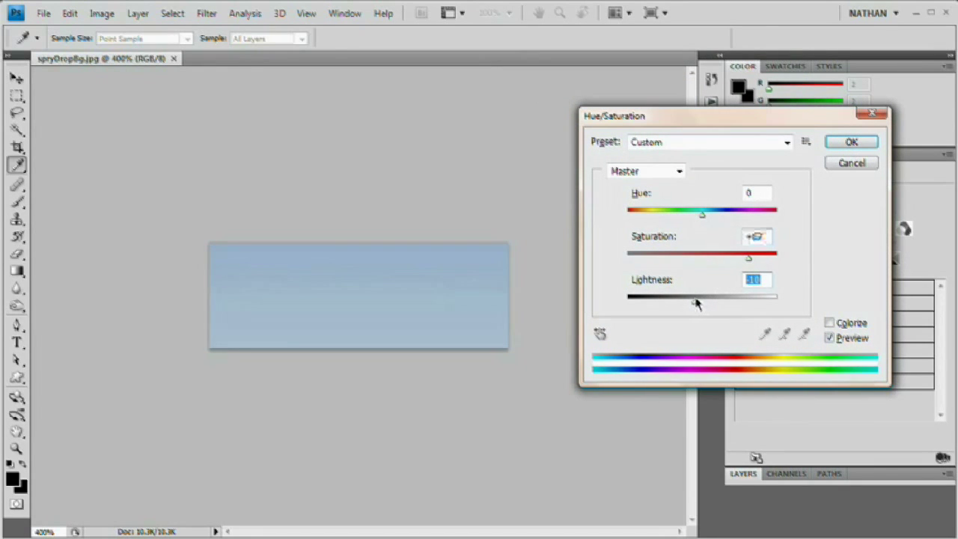
{"action": "left_click", "coordinate": [849, 143]}
{"action": "key", "text": "c"}
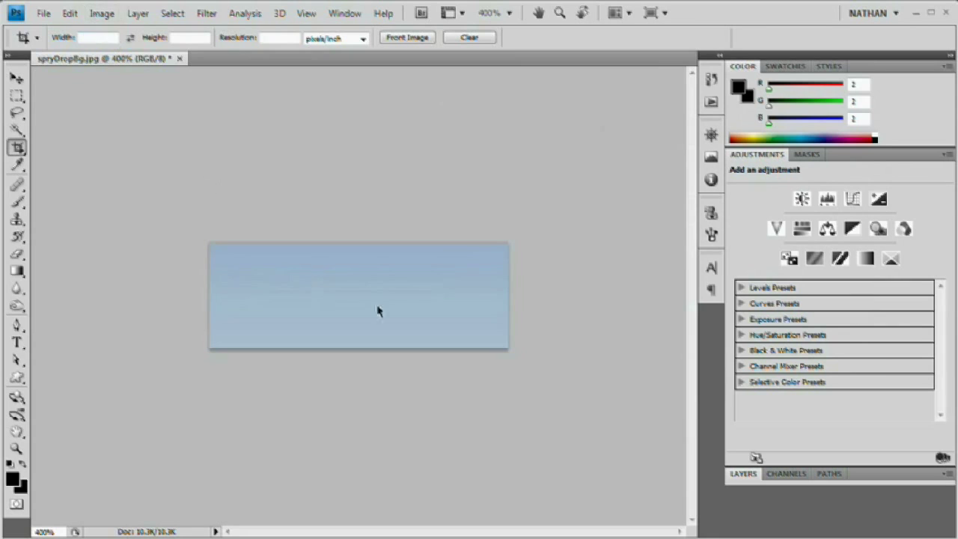
Resize the background image to a width of 1 pixel without constraining its proportions
{"action": "left_click", "coordinate": [101, 13]}
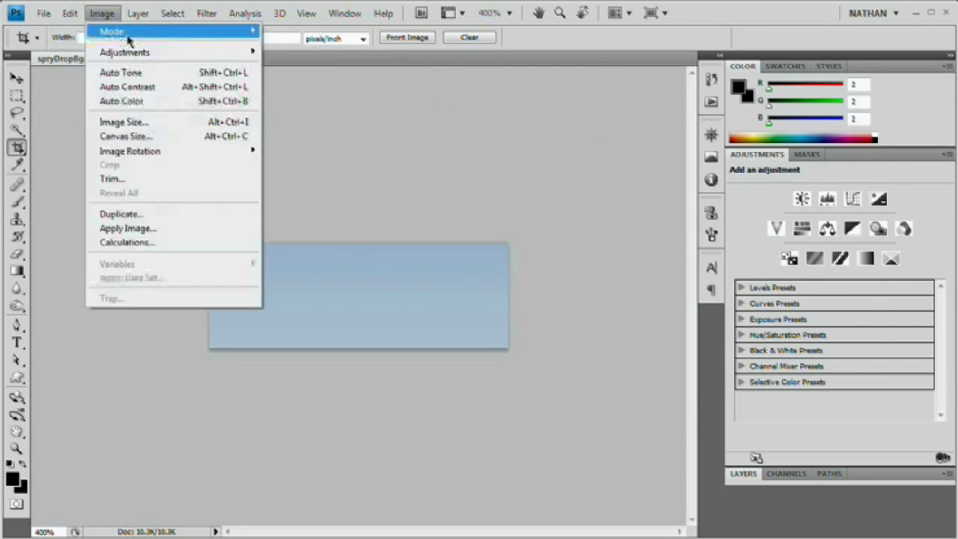
{"action": "left_click", "coordinate": [164, 122]}
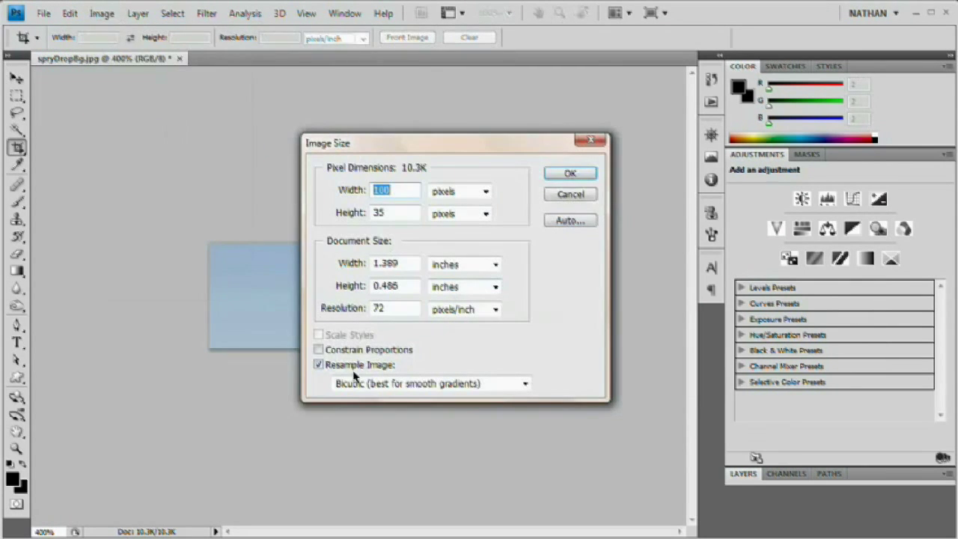
{"action": "left_click", "coordinate": [319, 350]}
{"action": "left_click", "coordinate": [319, 350]}
{"action": "left_click", "coordinate": [319, 350]}
{"action": "left_click_drag", "start_coordinate": [417, 189], "coordinate": [263, 199]}
{"action": "type", "text": "1"}
{"action": "key", "text": "Return"}
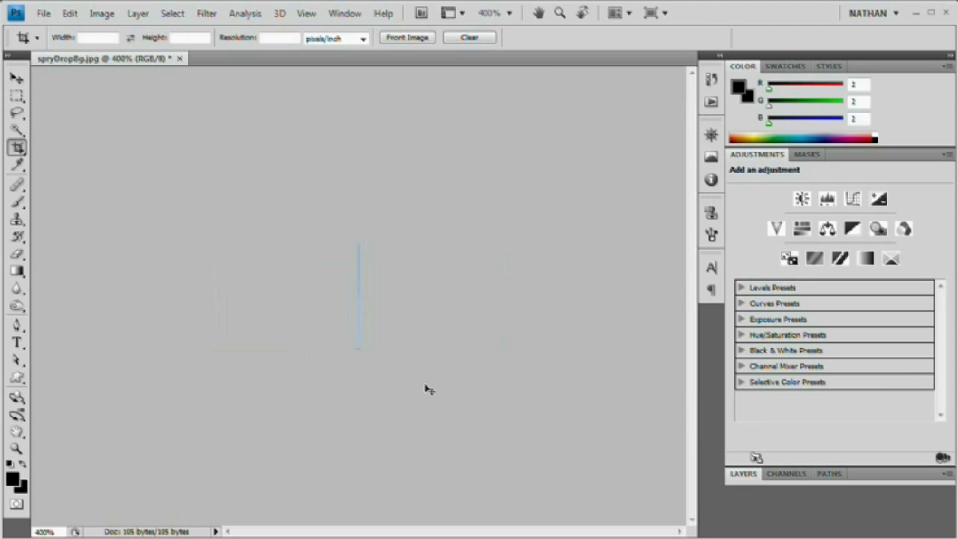
Export the 1-pixel-wide background image for the web as spryDropBg.gif in the spryDropDownMenu folder
{"action": "key", "text": "ctrl+alt+shift+s"}
{"action": "left_click_drag", "start_coordinate": [545, 127], "coordinate": [324, 25]}
{"action": "left_click_drag", "start_coordinate": [867, 512], "coordinate": [900, 502]}
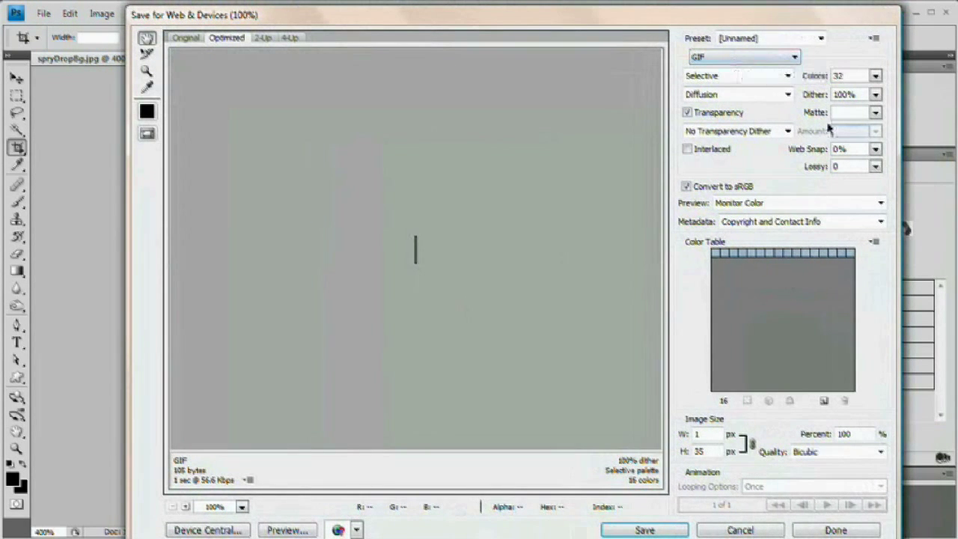
{"action": "left_click", "coordinate": [660, 530]}
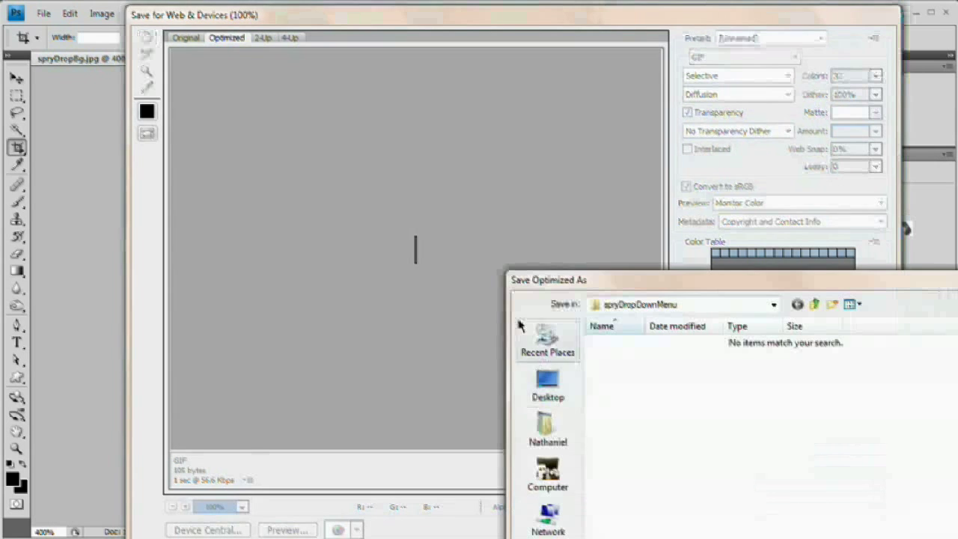
{"action": "left_click_drag", "start_coordinate": [641, 281], "coordinate": [435, 109]}
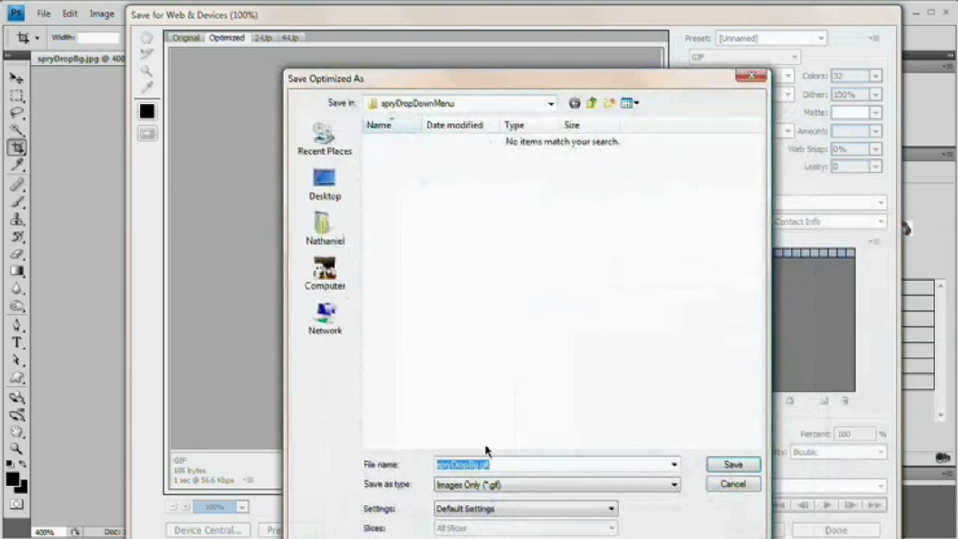
{"action": "left_click", "coordinate": [731, 464]}
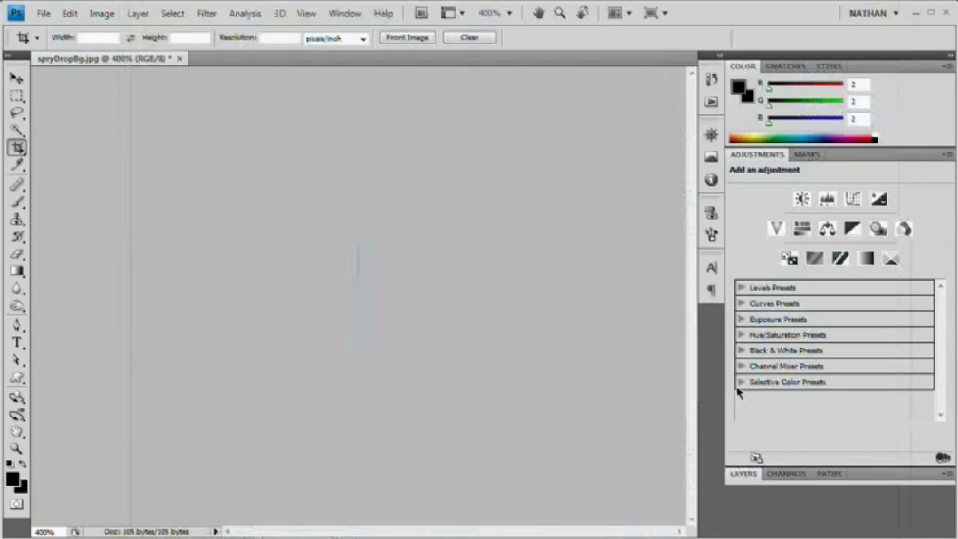
Revert spryDropBg.jpg to its saved version and apply a Hue/Saturation adjustment with saturation +30 and lightness -6
{"action": "left_click", "coordinate": [43, 12]}
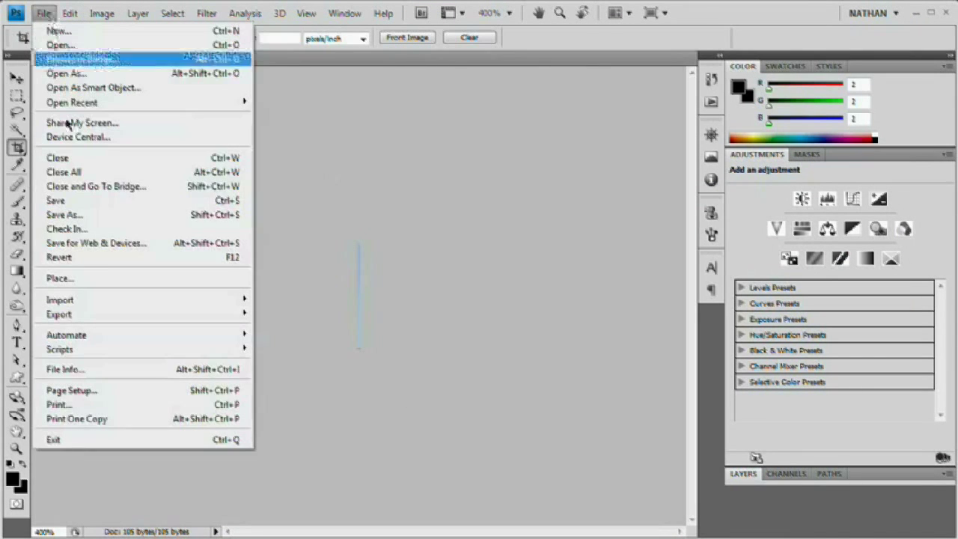
{"action": "left_click", "coordinate": [104, 257]}
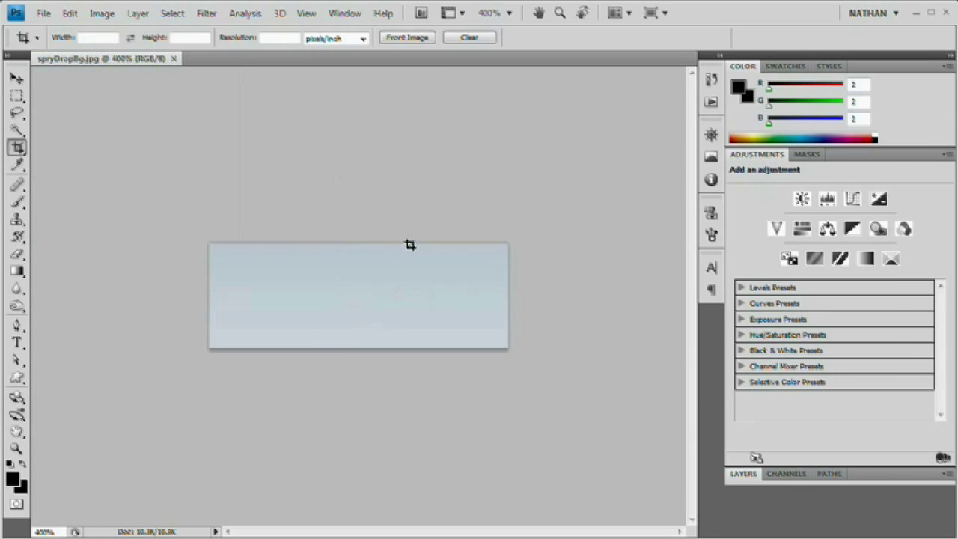
{"action": "key", "text": "ctrl+u"}
{"action": "left_click", "coordinate": [700, 300]}
{"action": "left_click_drag", "start_coordinate": [700, 305], "coordinate": [698, 303]}
{"action": "left_click_drag", "start_coordinate": [702, 257], "coordinate": [722, 266]}
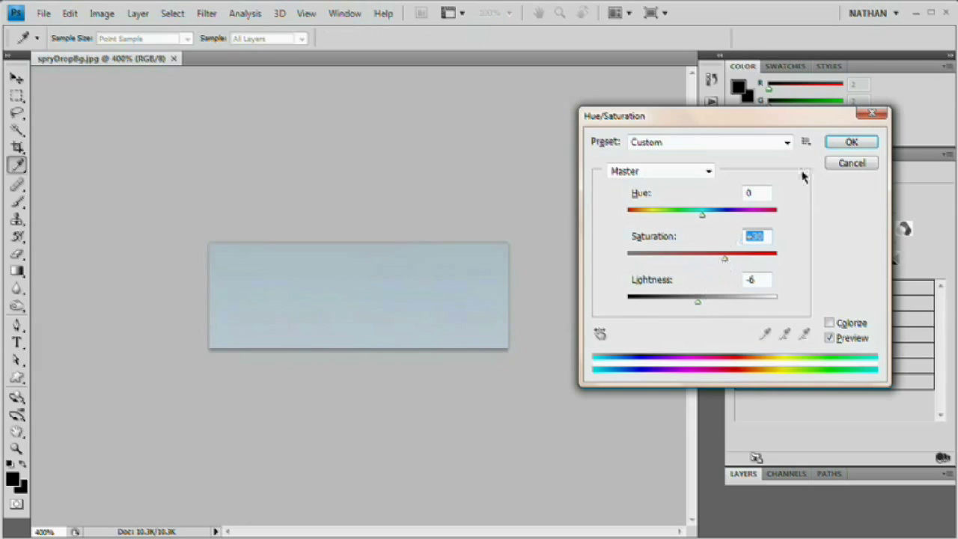
{"action": "left_click", "coordinate": [851, 142]}
{"action": "key", "text": "c"}
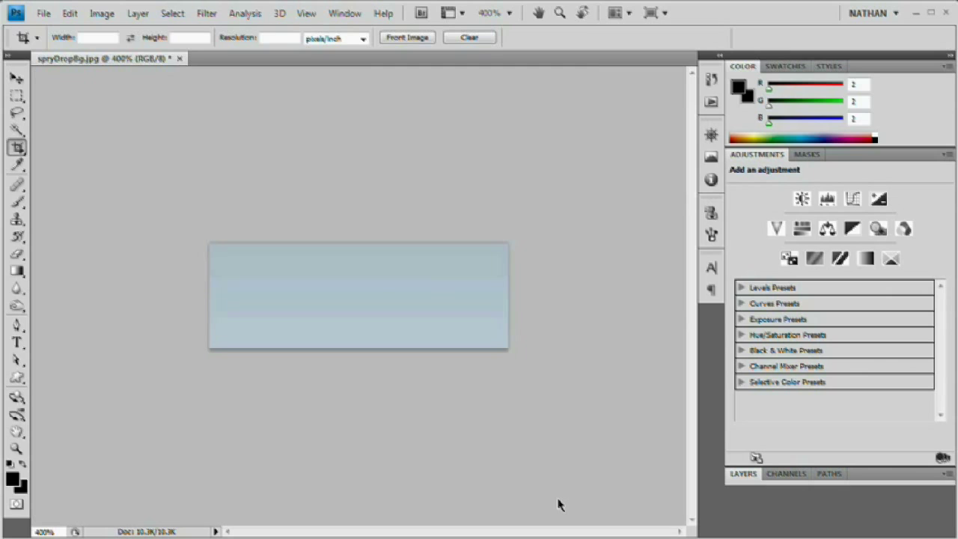
Set the reverted and recoloured image's width to 1 pixel, leaving proportions unconstrained
{"action": "key", "text": "ctrl+alt+i"}
{"action": "left_click_drag", "start_coordinate": [506, 132], "coordinate": [578, 93]}
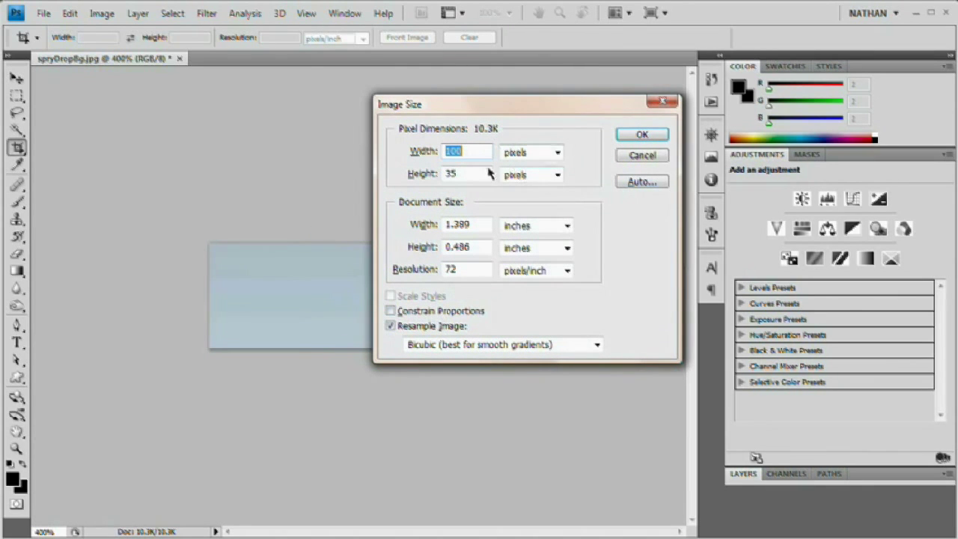
{"action": "type", "text": "1"}
{"action": "left_click", "coordinate": [635, 135]}
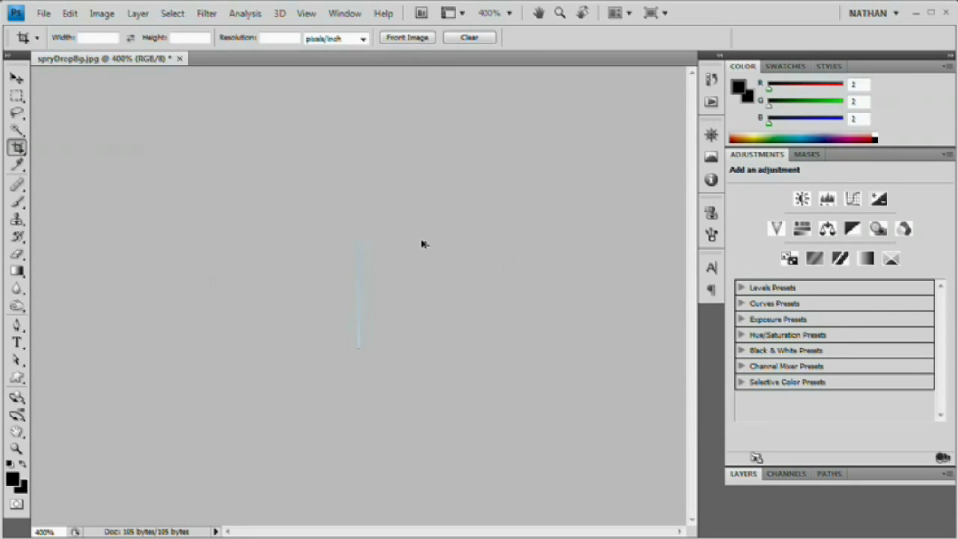
Export the rollover strip for the web as spryDropBgRO.gif, then close spryDropBg.jpg without saving its changes
{"action": "key", "text": "ctrl+alt+shift+s"}
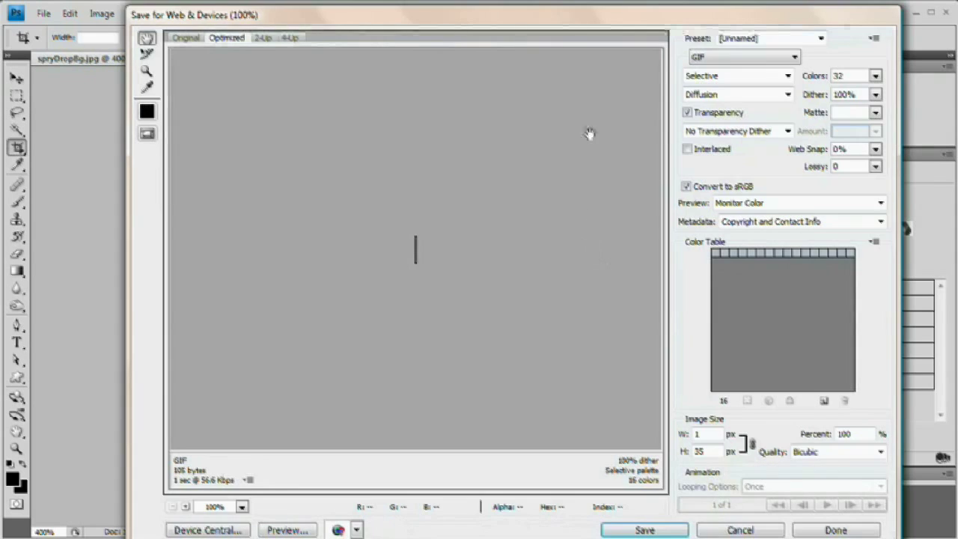
{"action": "left_click", "coordinate": [643, 527]}
{"action": "left_click", "coordinate": [405, 144]}
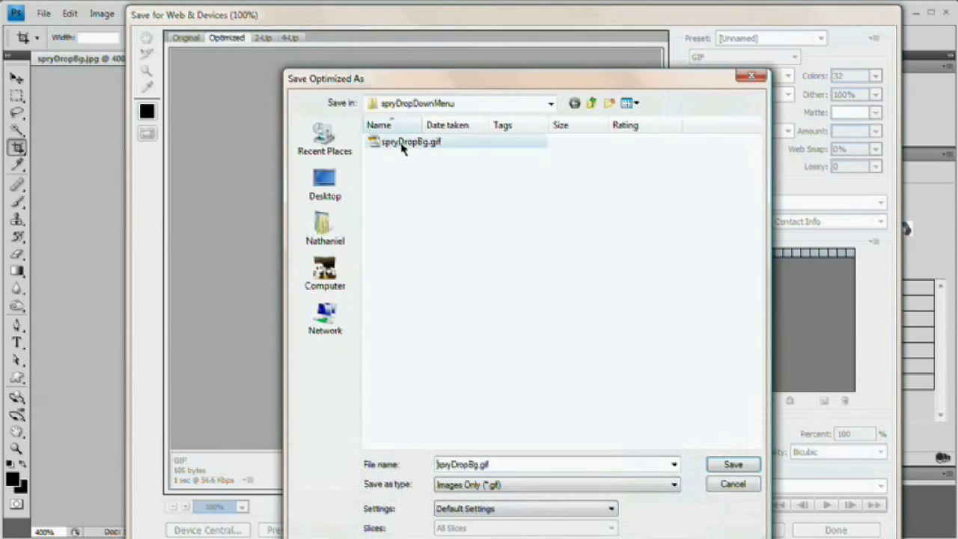
{"action": "left_click", "coordinate": [480, 466]}
{"action": "key", "text": "Return"}
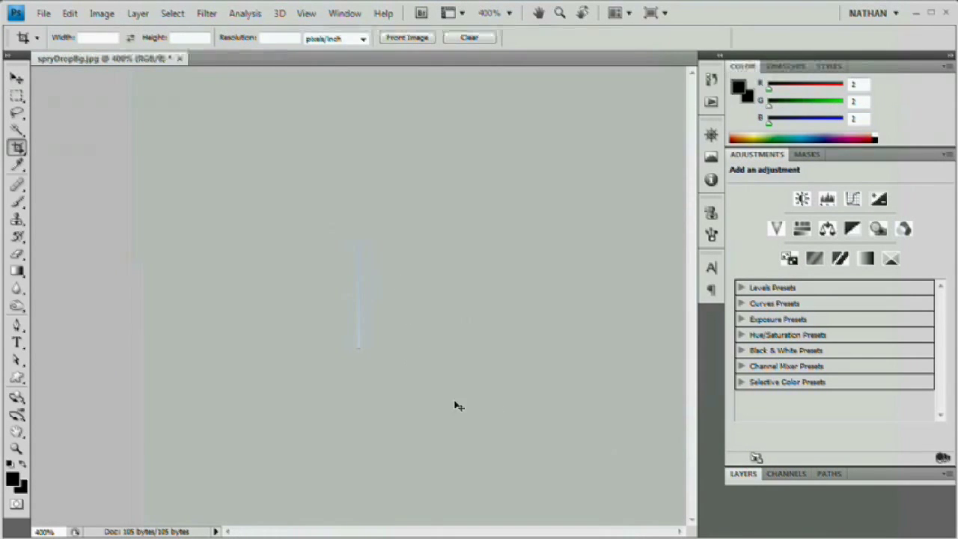
{"action": "key", "text": "ctrl+w"}
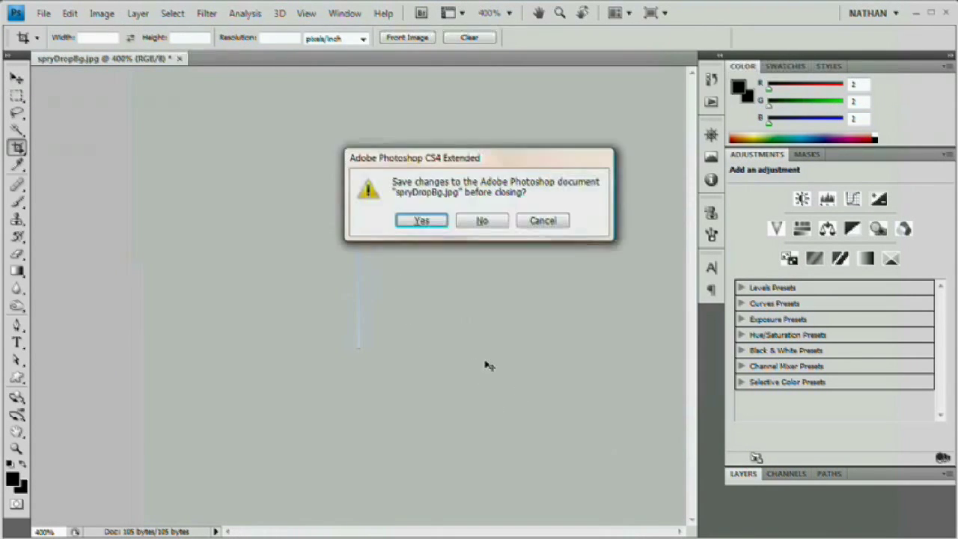
{"action": "left_click", "coordinate": [492, 220]}
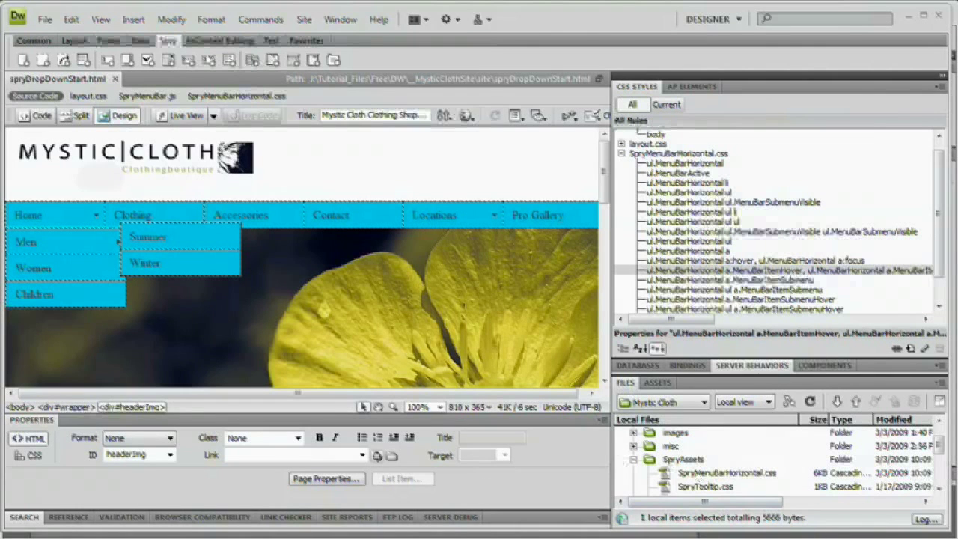
Switch to Bridge and copy spryDropBg.gif and spryDropBgRO.gif into the Mystic Cloth site's images folder in Dreamweaver
{"action": "key", "text": "alt+Tab"}
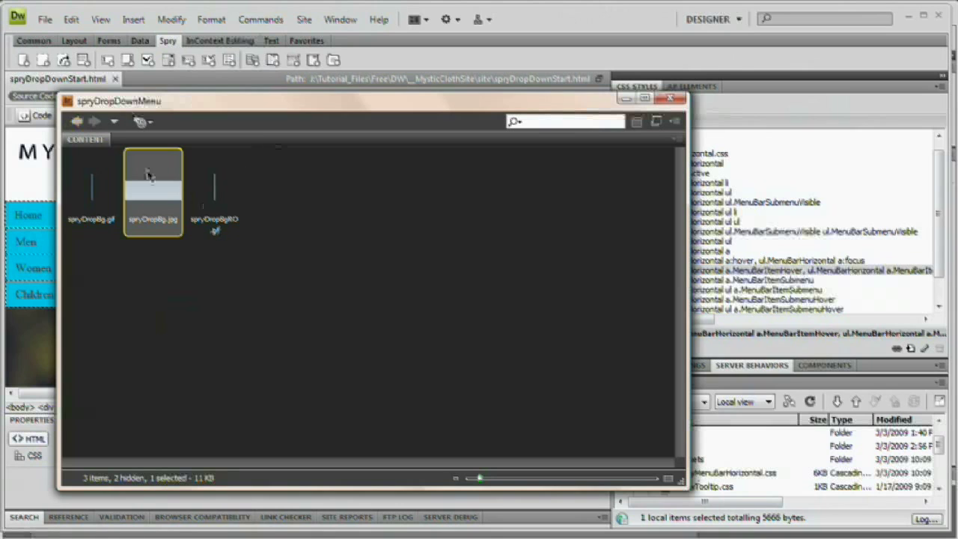
{"action": "left_click", "coordinate": [220, 213]}
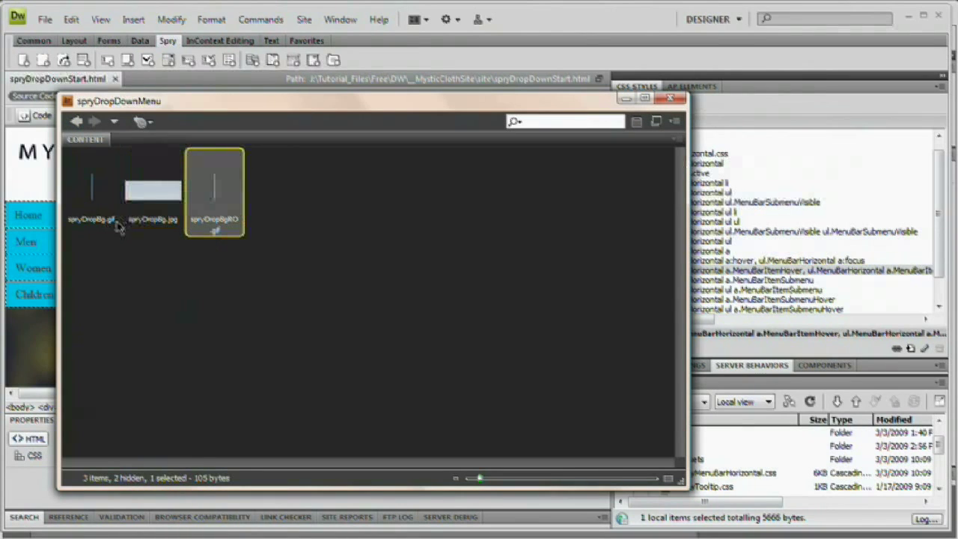
{"action": "left_click", "coordinate": [109, 210], "text": "ctrl"}
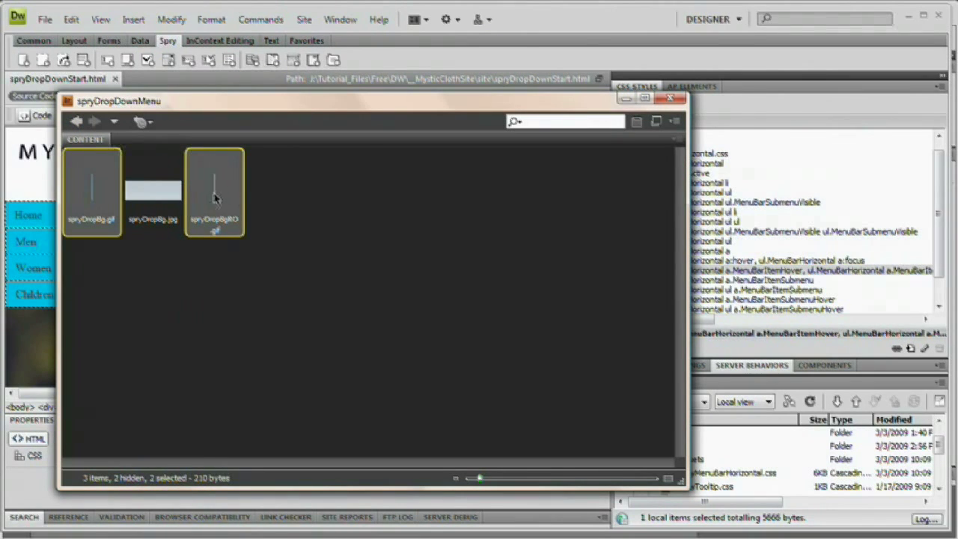
{"action": "left_click_drag", "start_coordinate": [216, 193], "coordinate": [676, 431]}
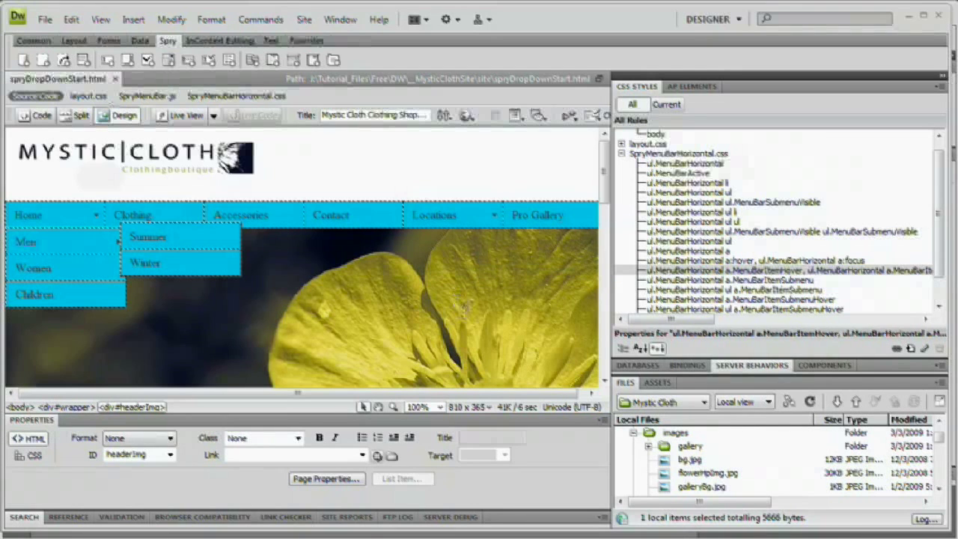
Remove the background colour from the ul.MenuBarHorizontal a rule and apply the change
{"action": "double_click", "coordinate": [718, 253]}
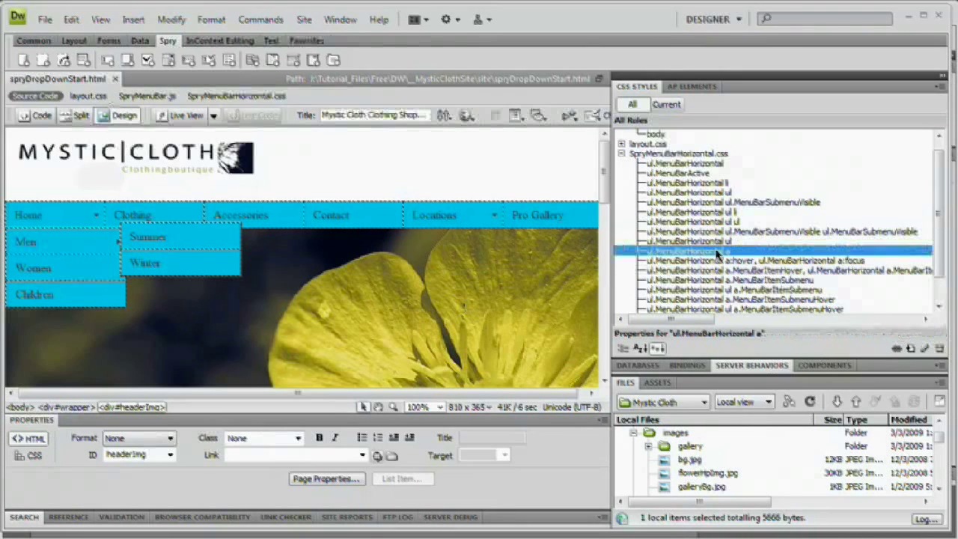
{"action": "left_click_drag", "start_coordinate": [700, 337], "coordinate": [382, 199]}
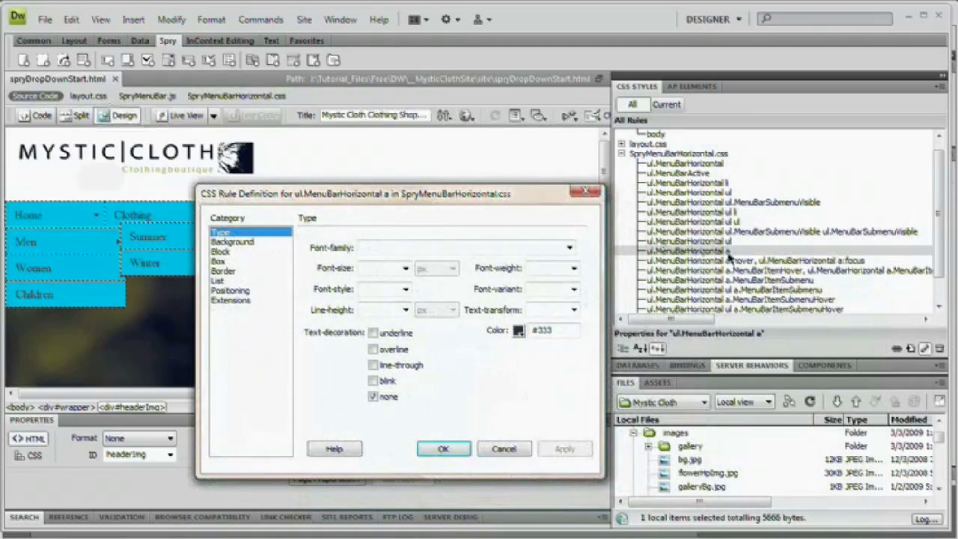
{"action": "left_click", "coordinate": [247, 242]}
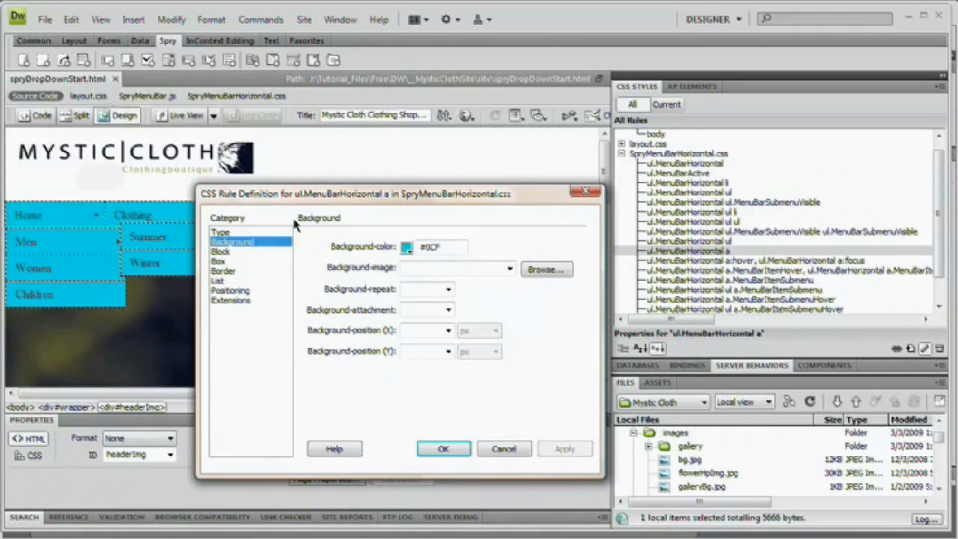
{"action": "left_click", "coordinate": [408, 251]}
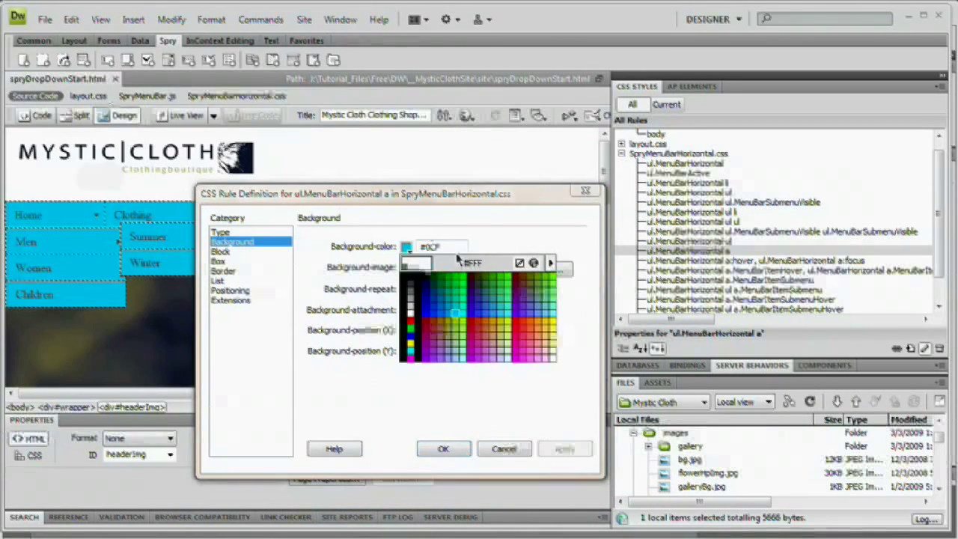
{"action": "left_click", "coordinate": [515, 267]}
{"action": "left_click", "coordinate": [564, 449]}
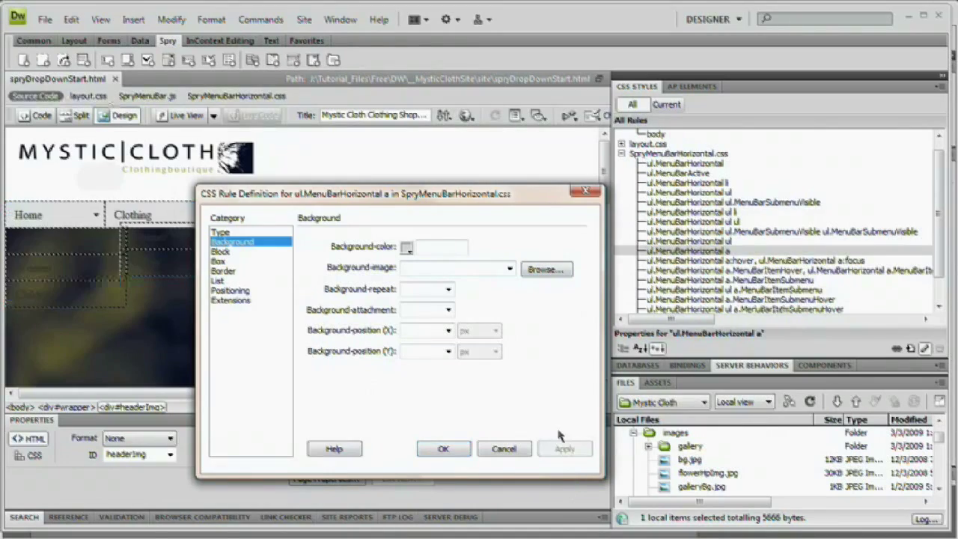
{"action": "left_click_drag", "start_coordinate": [467, 194], "coordinate": [498, 183]}
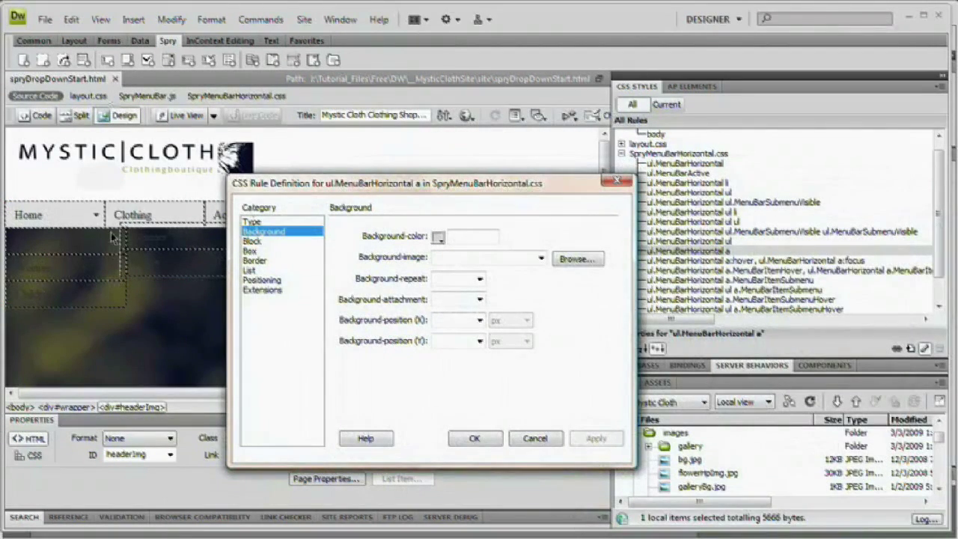
Give the ul.MenuBarHorizontal a rule the background image spryDropBg.gif from the site's images folder, with repeat-x
{"action": "left_click", "coordinate": [569, 259]}
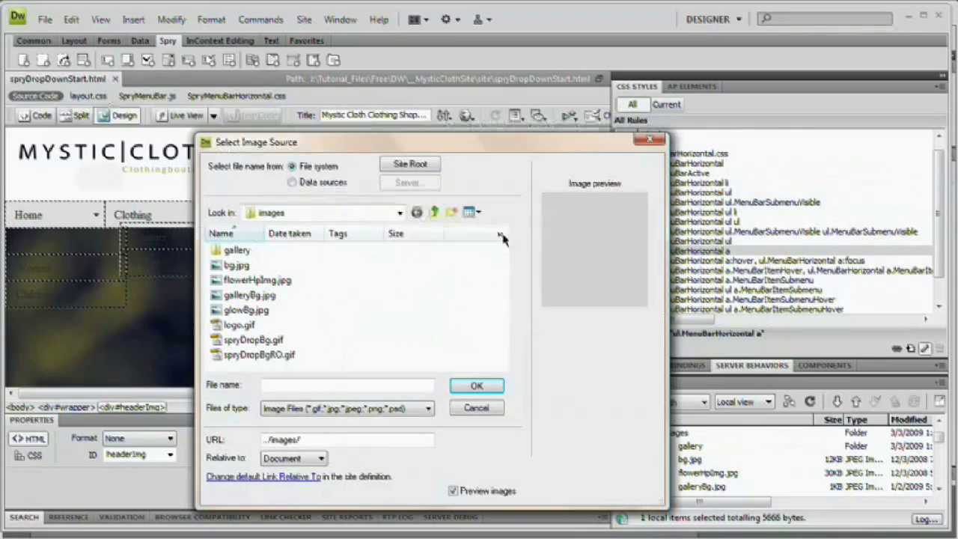
{"action": "left_click_drag", "start_coordinate": [417, 152], "coordinate": [346, 109]}
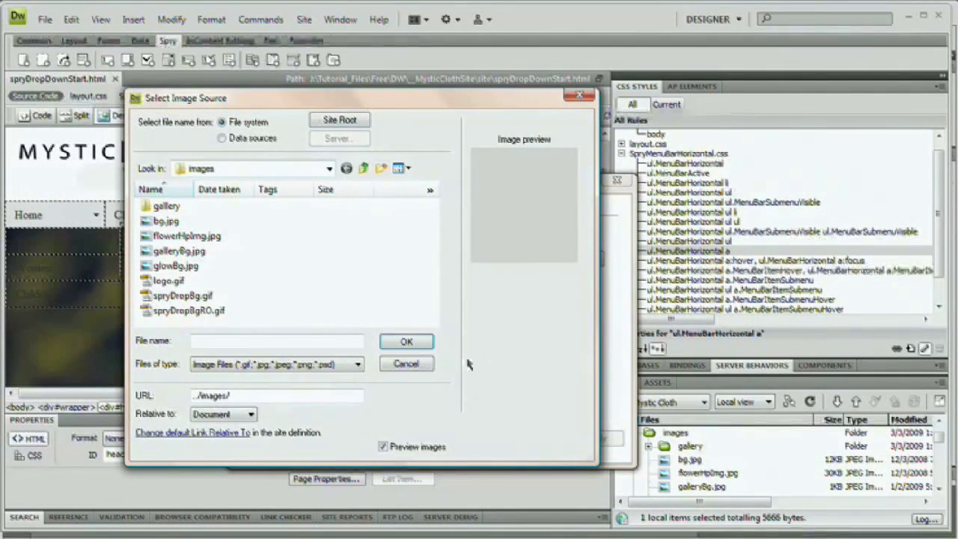
{"action": "left_click", "coordinate": [582, 99]}
{"action": "left_click", "coordinate": [571, 259]}
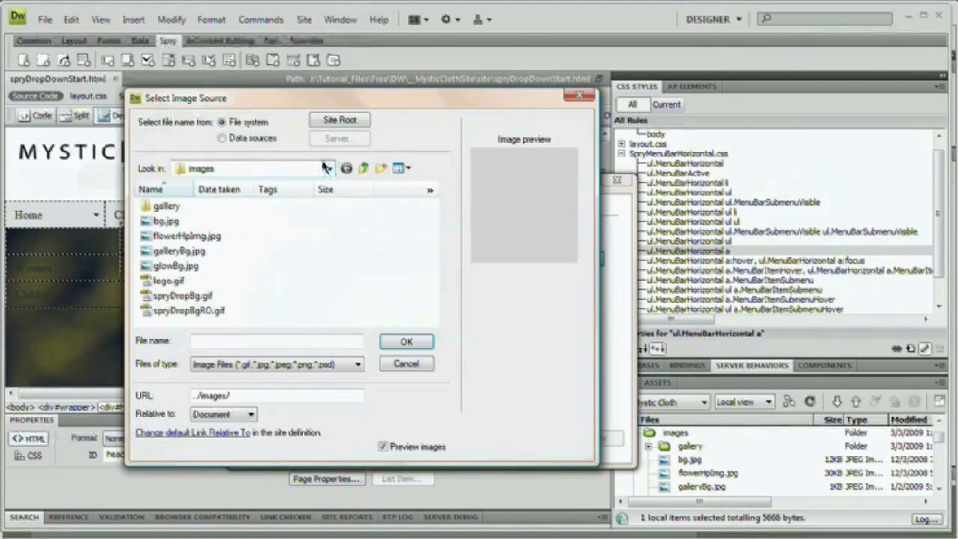
{"action": "left_click", "coordinate": [339, 121]}
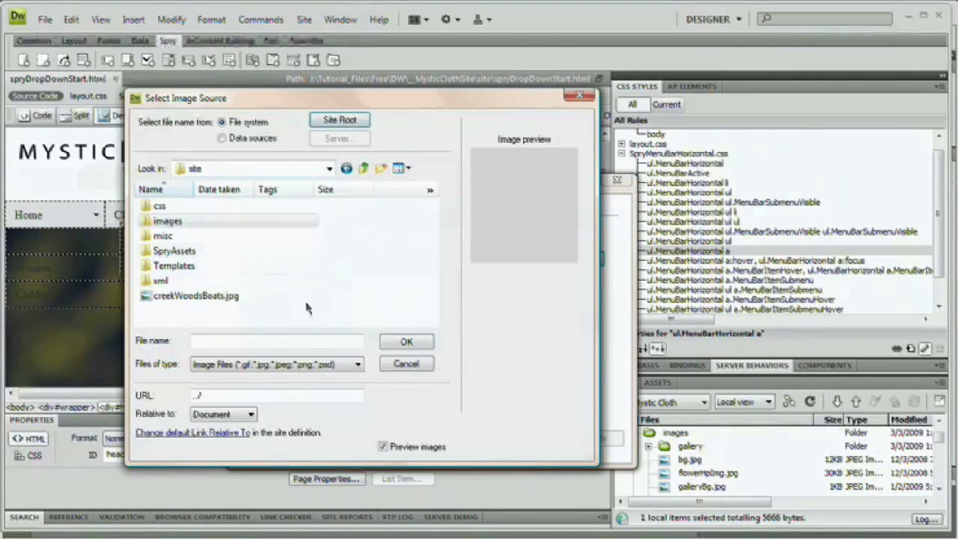
{"action": "left_click", "coordinate": [168, 222]}
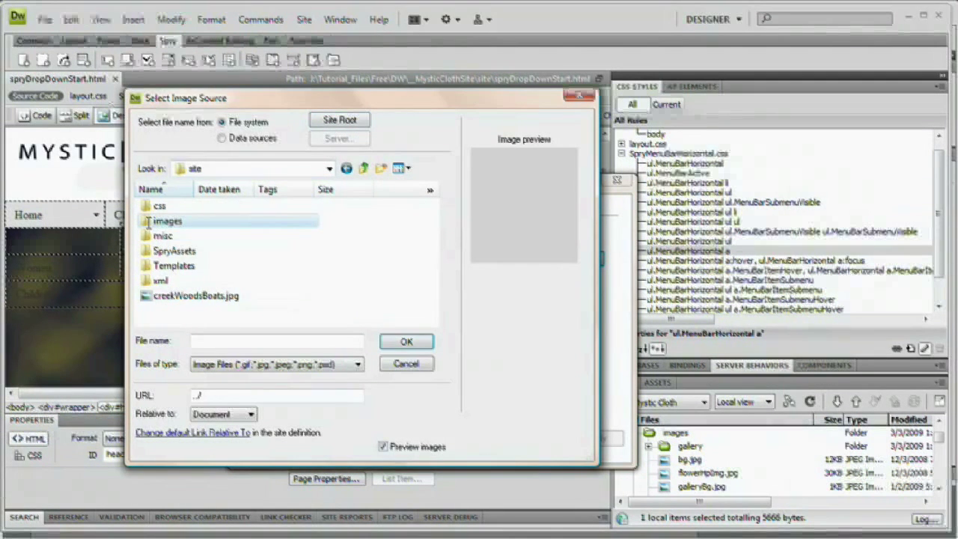
{"action": "double_click", "coordinate": [149, 223]}
{"action": "left_click", "coordinate": [180, 300]}
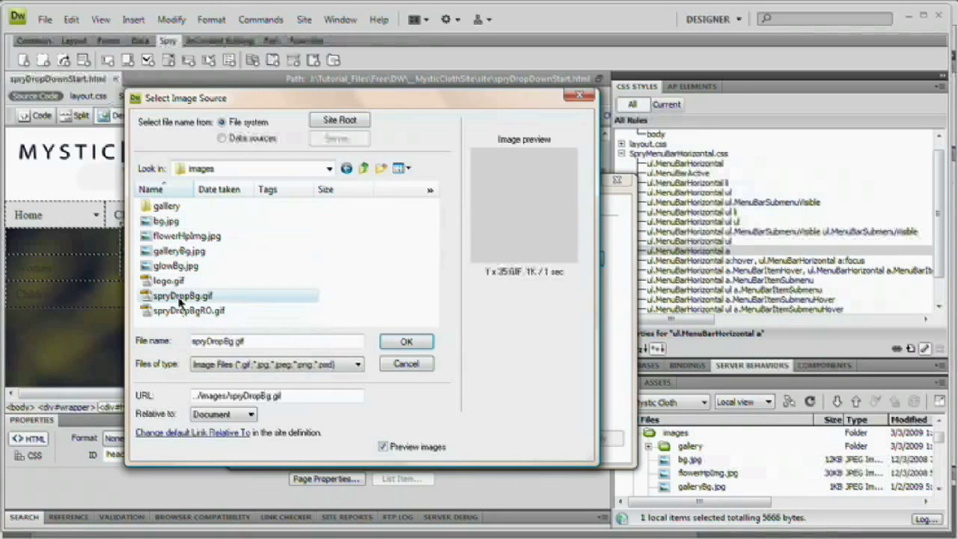
{"action": "left_click", "coordinate": [408, 342]}
{"action": "left_click", "coordinate": [479, 279]}
{"action": "left_click", "coordinate": [463, 314]}
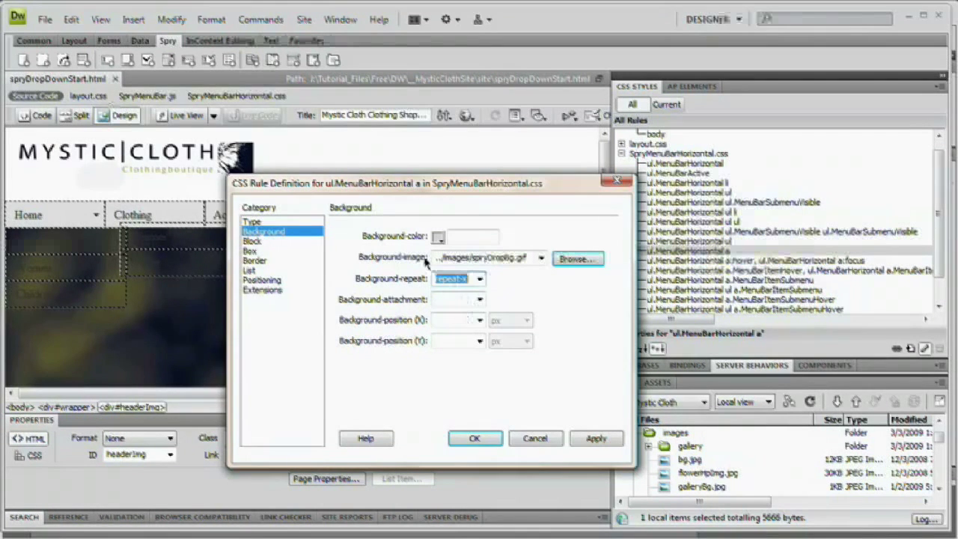
{"action": "left_click", "coordinate": [477, 440]}
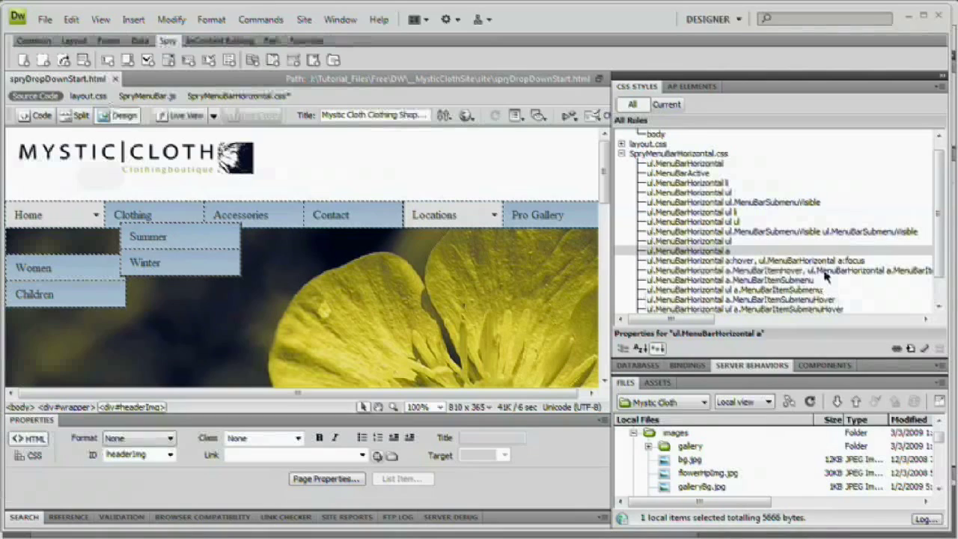
Remove the background colour from the ul.MenuBarHorizontal a.MenuBarItemHover rule
{"action": "double_click", "coordinate": [674, 270]}
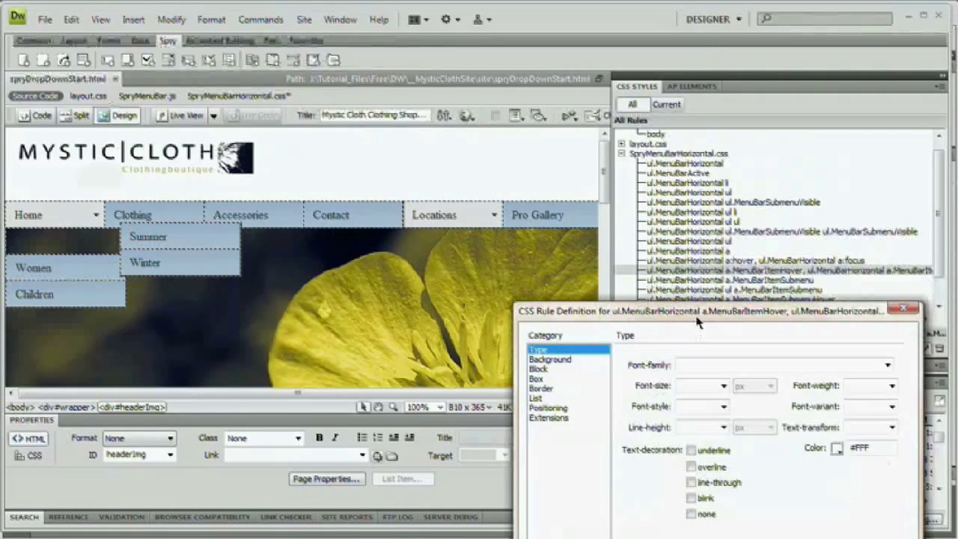
{"action": "left_click", "coordinate": [259, 200]}
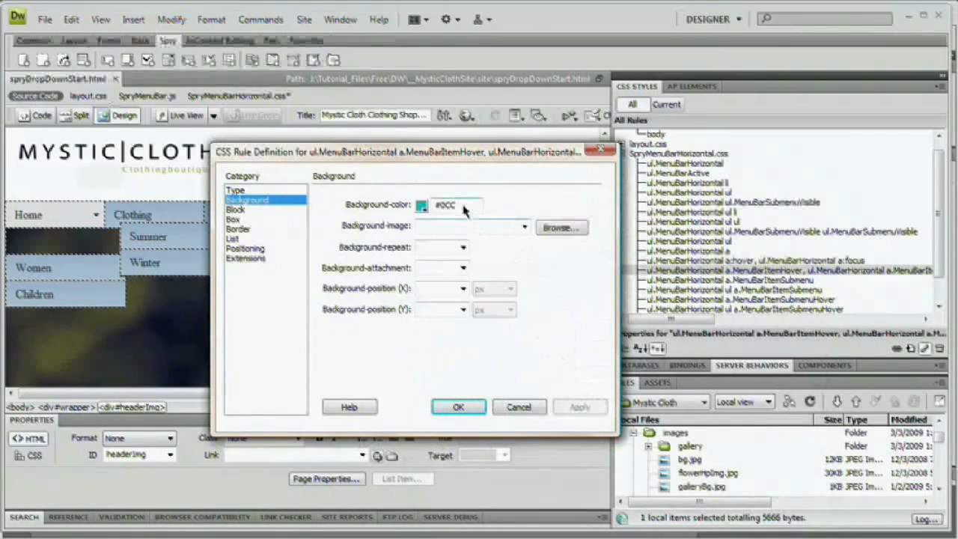
{"action": "left_click", "coordinate": [421, 206]}
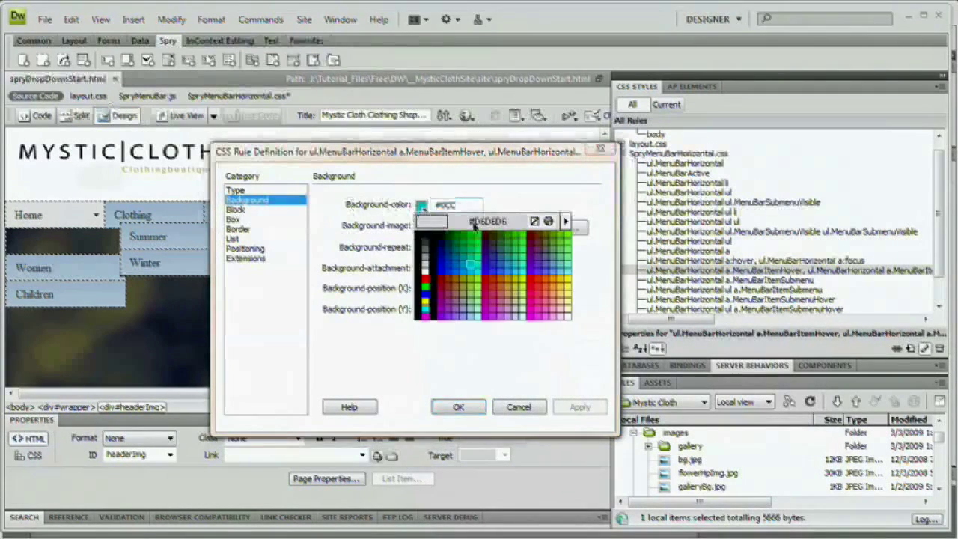
{"action": "left_click", "coordinate": [535, 221]}
Give the a.MenuBarItemHover rule the background image spryDropBgRO.gif from the images folder, with repeat-x, and confirm the rule
{"action": "left_click", "coordinate": [560, 227]}
{"action": "left_click", "coordinate": [258, 324]}
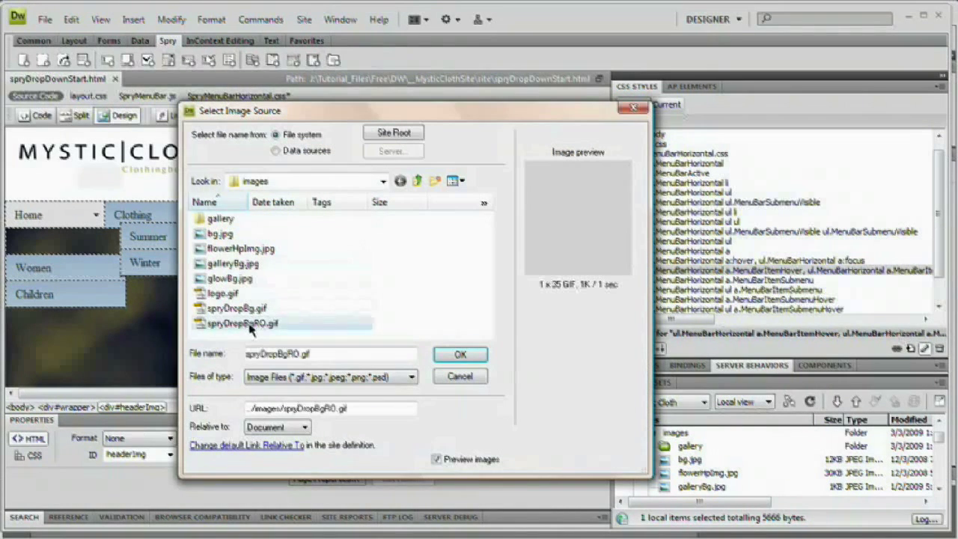
{"action": "left_click", "coordinate": [460, 354]}
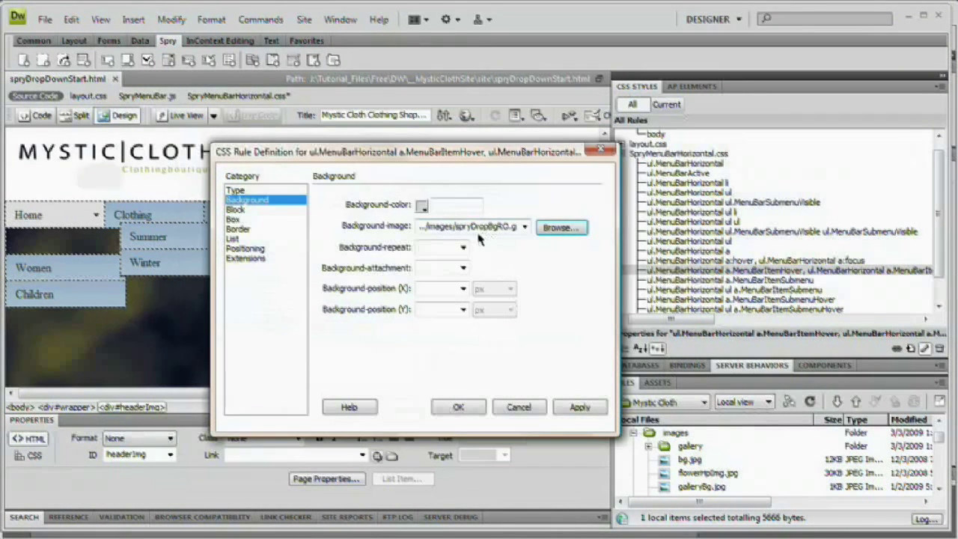
{"action": "left_click", "coordinate": [462, 248]}
{"action": "left_click", "coordinate": [450, 284]}
{"action": "left_click", "coordinate": [458, 406]}
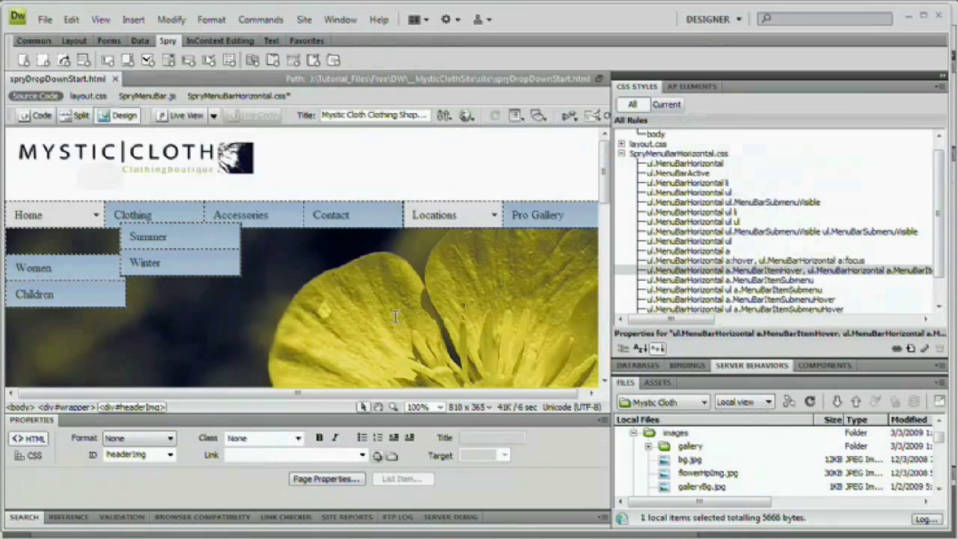
Save the changed files, preview the page in Firefox to check the Home and Locations drop-downs, and return to Dreamweaver
{"action": "key", "text": "F12"}
{"action": "left_click", "coordinate": [540, 309]}
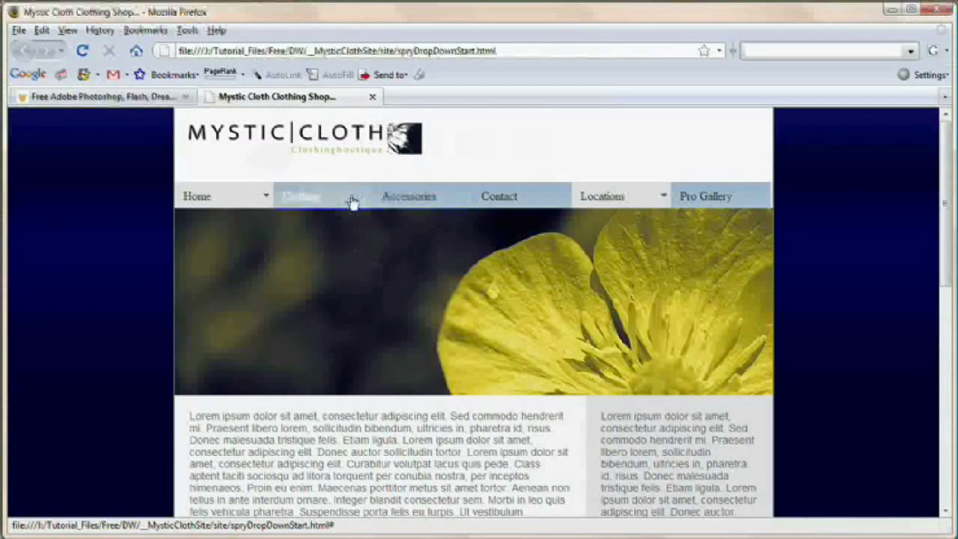
{"action": "mouse_move", "coordinate": [245, 201]}
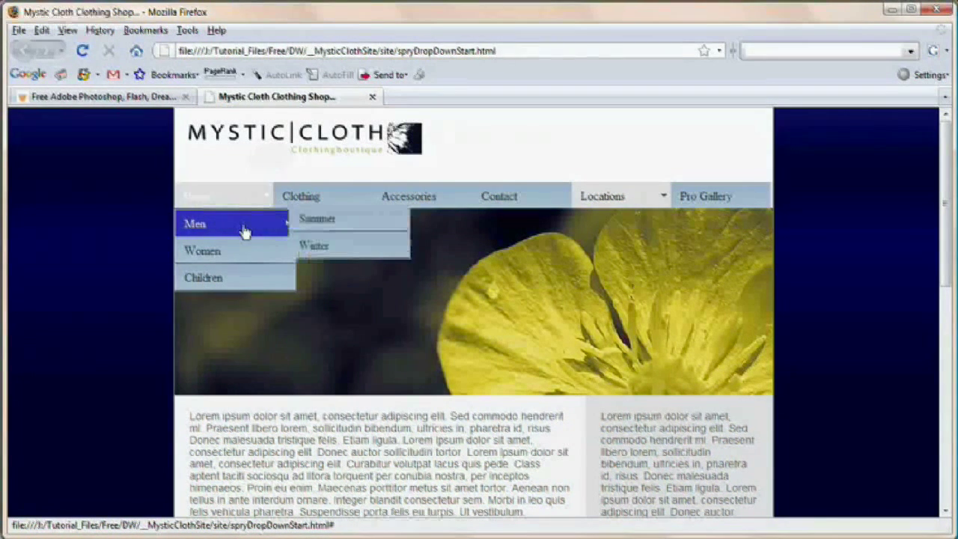
{"action": "mouse_move", "coordinate": [608, 196]}
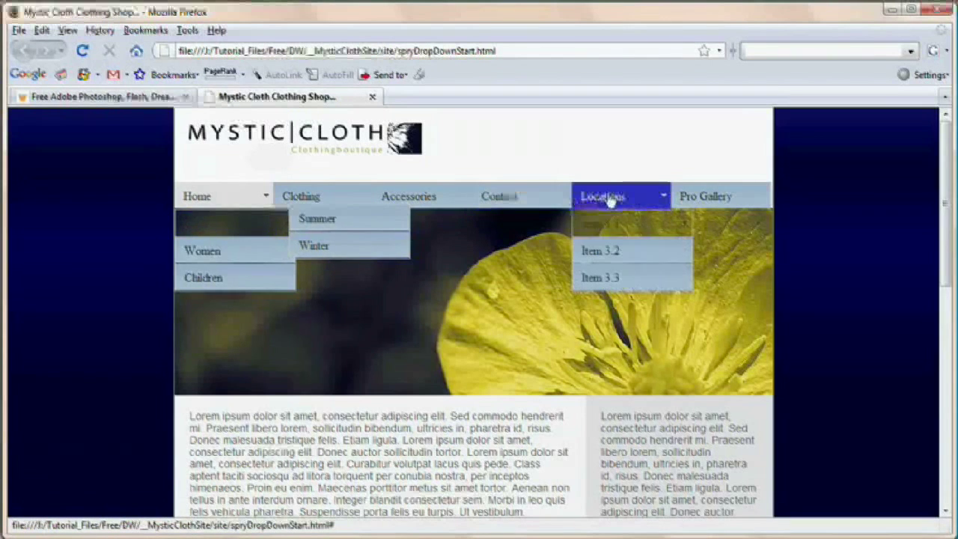
{"action": "mouse_move", "coordinate": [627, 223]}
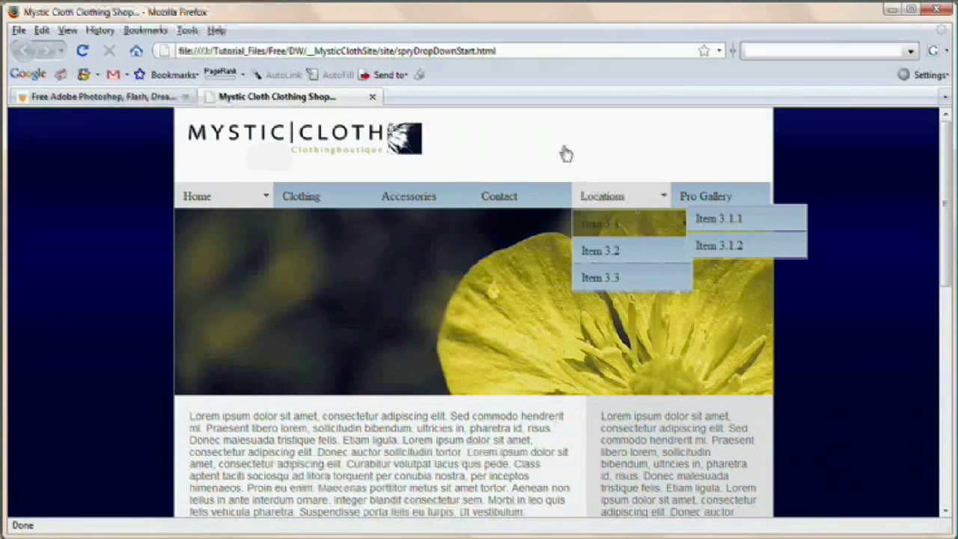
{"action": "left_click", "coordinate": [372, 97]}
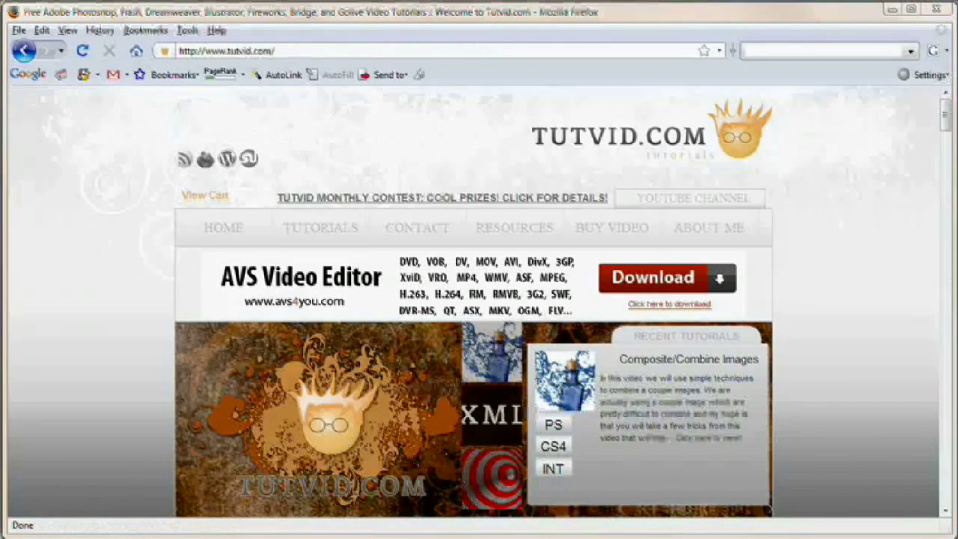
{"action": "key", "text": "alt+Tab"}
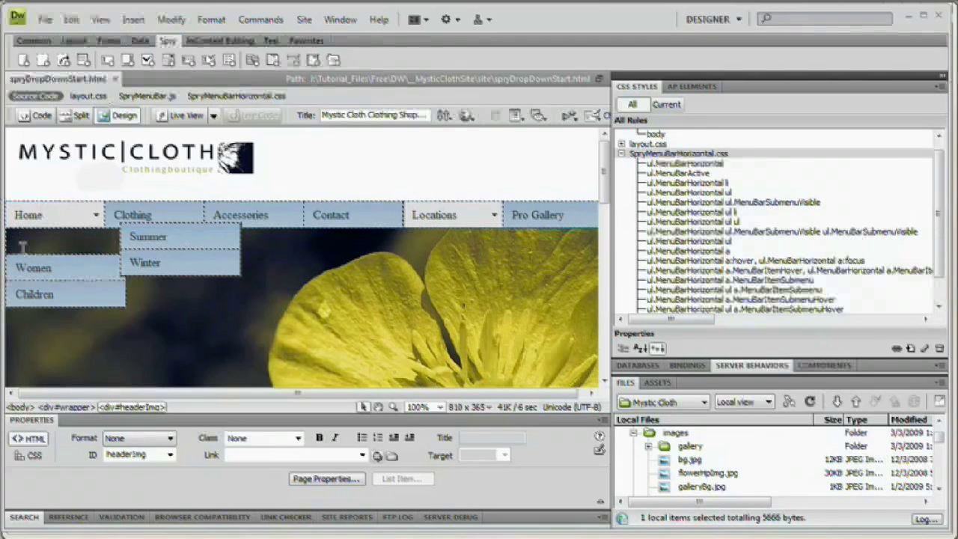
Look through the menu bar's item hover, submenu and submenu hover rules in SpryMenuBarHorizontal.css
{"action": "left_click", "coordinate": [721, 281]}
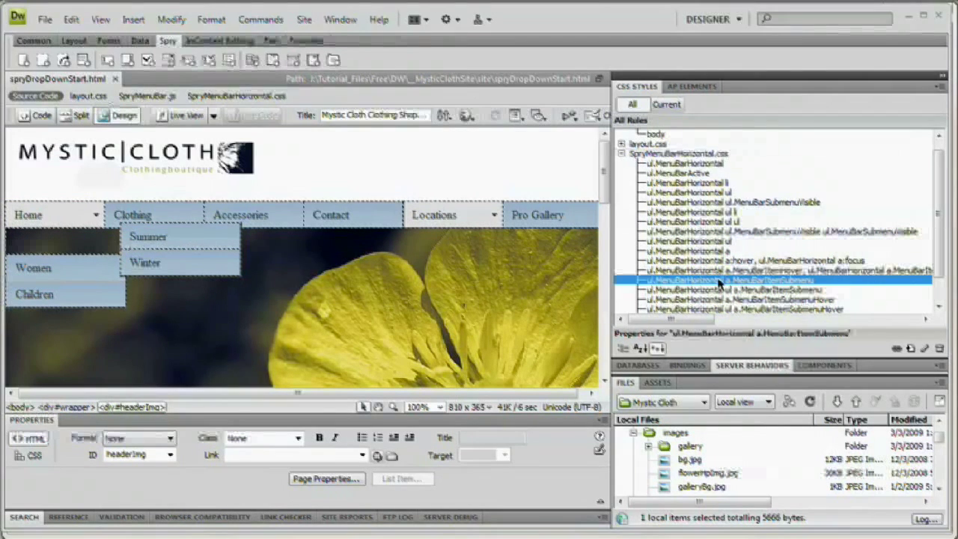
{"action": "left_click", "coordinate": [748, 290]}
{"action": "scroll", "coordinate": [784, 284], "scroll_direction": "down", "scroll_amount": 1}
{"action": "left_click", "coordinate": [783, 252]}
{"action": "left_click", "coordinate": [784, 262]}
{"action": "left_click", "coordinate": [784, 271]}
{"action": "left_click", "coordinate": [784, 252]}
{"action": "left_click", "coordinate": [785, 262]}
{"action": "left_click", "coordinate": [786, 271]}
{"action": "left_click", "coordinate": [787, 281]}
{"action": "left_click", "coordinate": [782, 273]}
{"action": "left_click", "coordinate": [781, 280]}
{"action": "left_click", "coordinate": [775, 242]}
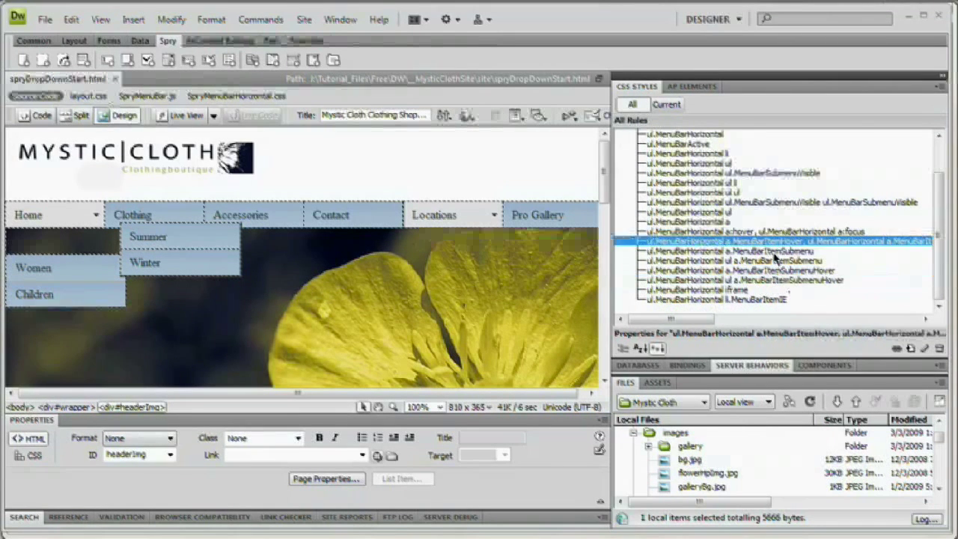
Give the ul.MenuBarHorizontal a.MenuBarItemSubmenu rule the background image spryDropBg.gif from the images folder
{"action": "left_click", "coordinate": [773, 252]}
{"action": "double_click", "coordinate": [716, 253]}
{"action": "left_click_drag", "start_coordinate": [644, 303], "coordinate": [415, 200]}
{"action": "left_click_drag", "start_coordinate": [522, 206], "coordinate": [591, 203]}
{"action": "left_click", "coordinate": [390, 248]}
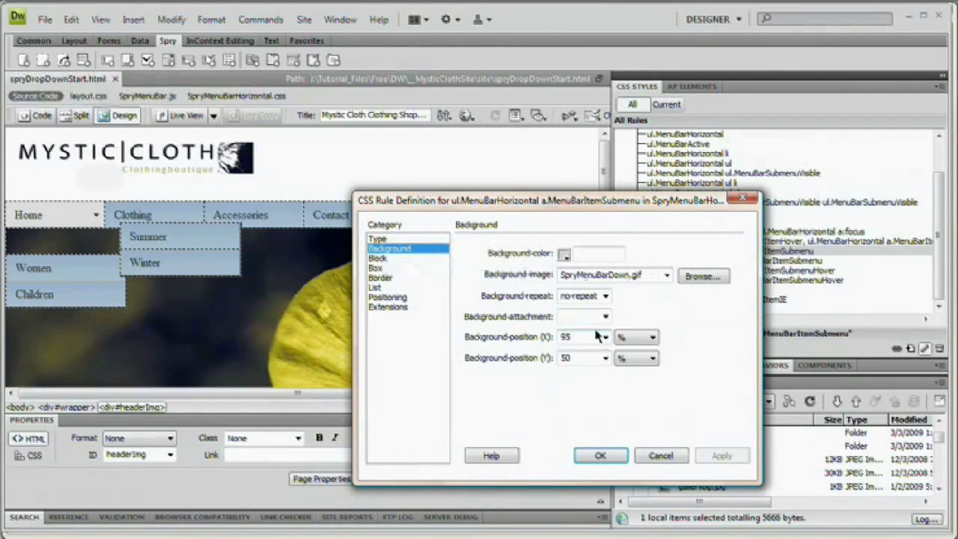
{"action": "left_click_drag", "start_coordinate": [586, 205], "coordinate": [648, 199]}
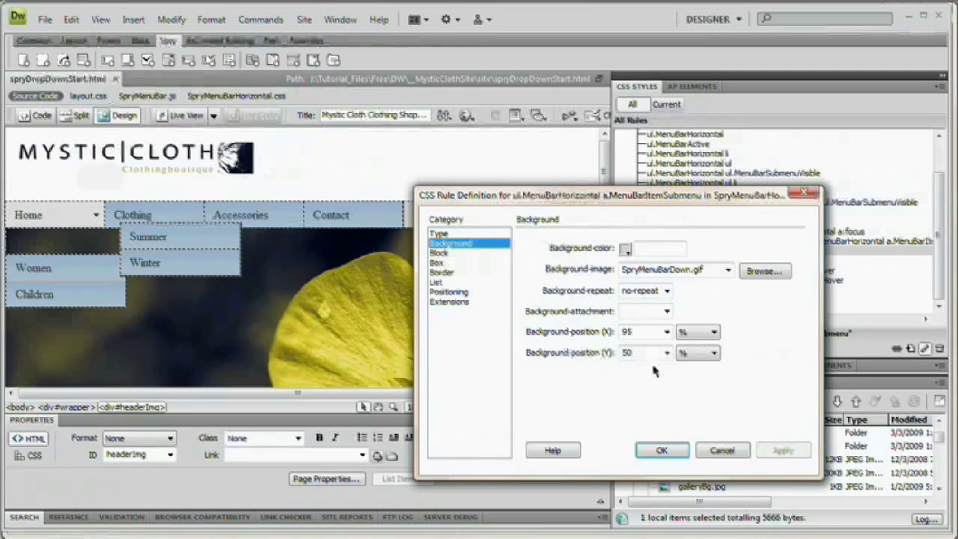
{"action": "left_click", "coordinate": [751, 271]}
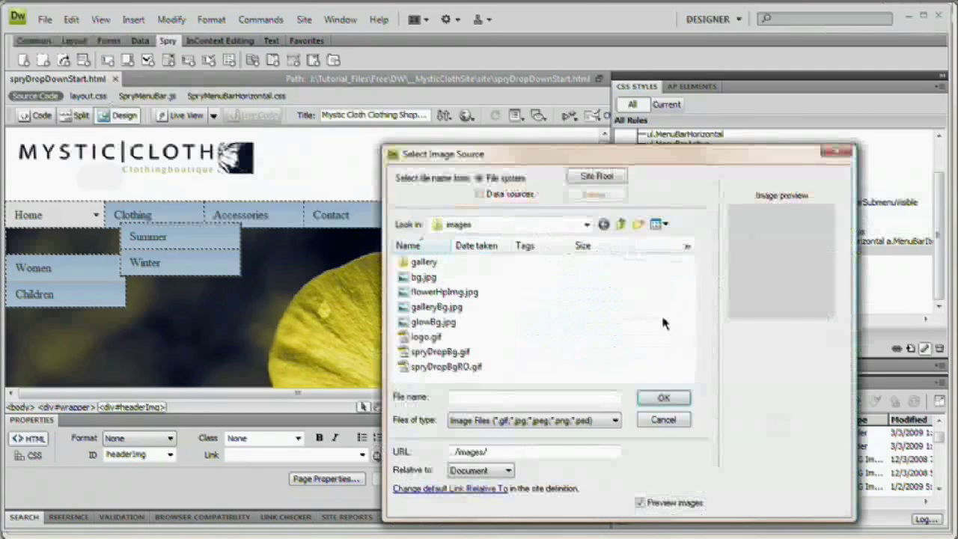
{"action": "left_click", "coordinate": [441, 355]}
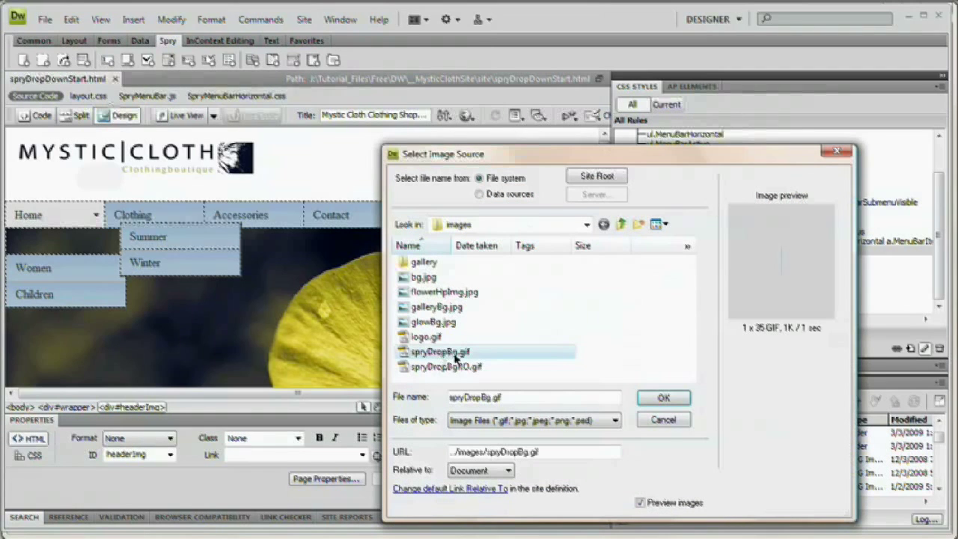
{"action": "left_click", "coordinate": [664, 398]}
Set the a.MenuBarItemSubmenu background to repeat-x and confirm the rule's changes
{"action": "left_click", "coordinate": [667, 292]}
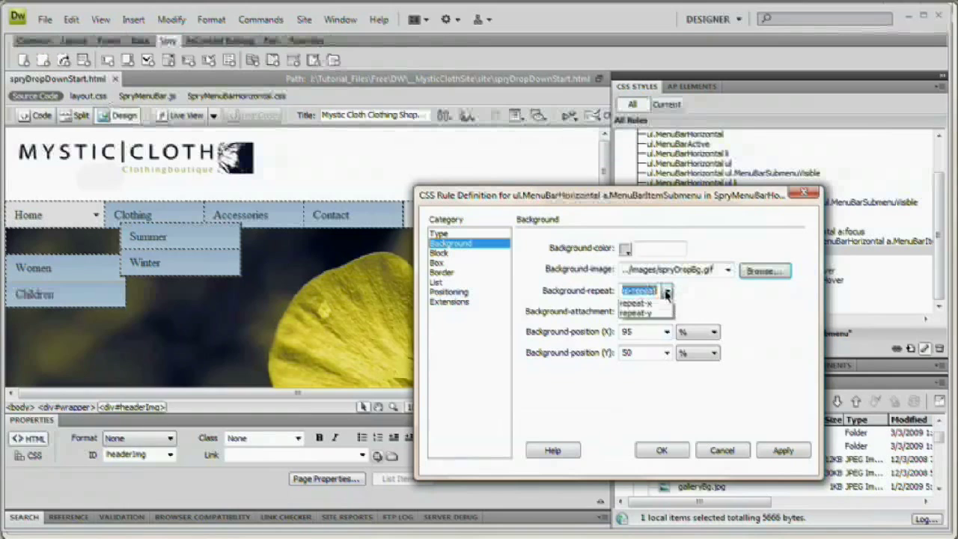
{"action": "left_click", "coordinate": [636, 303]}
{"action": "key", "text": "Tab"}
{"action": "key", "text": "Tab"}
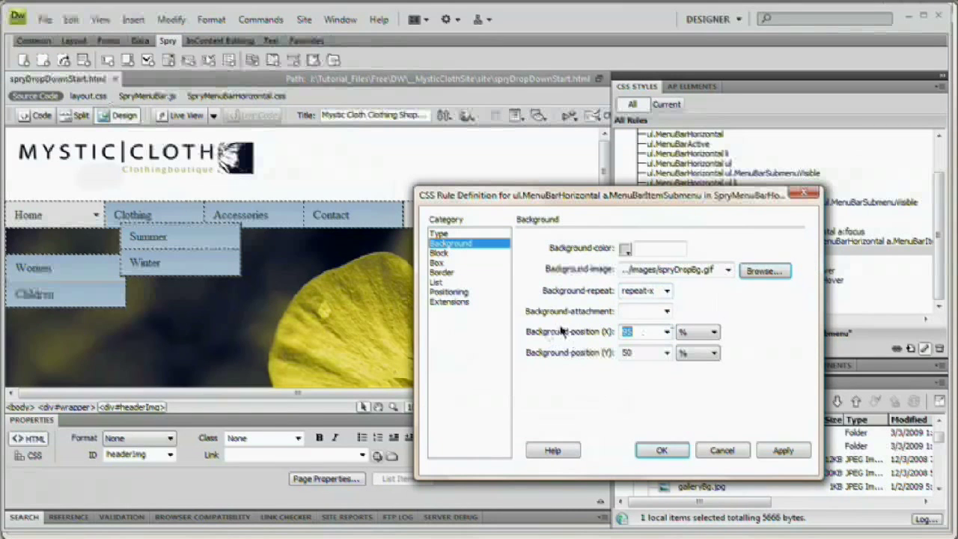
{"action": "left_click", "coordinate": [707, 453]}
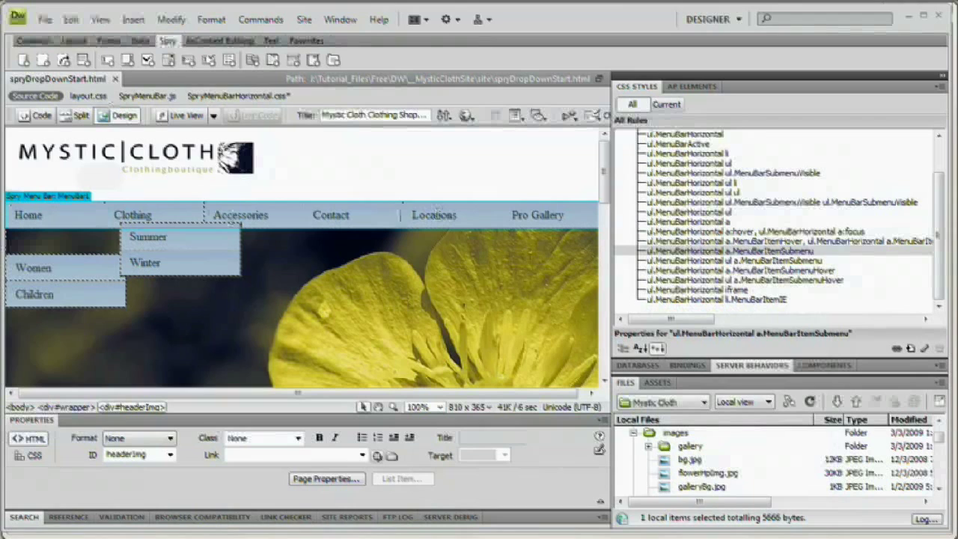
Give the ul.MenuBarHorizontal ul a.MenuBarItemSubmenu rule the background image spryDropBg.gif with repeat-x, and clear its X and Y positions
{"action": "left_click", "coordinate": [770, 262]}
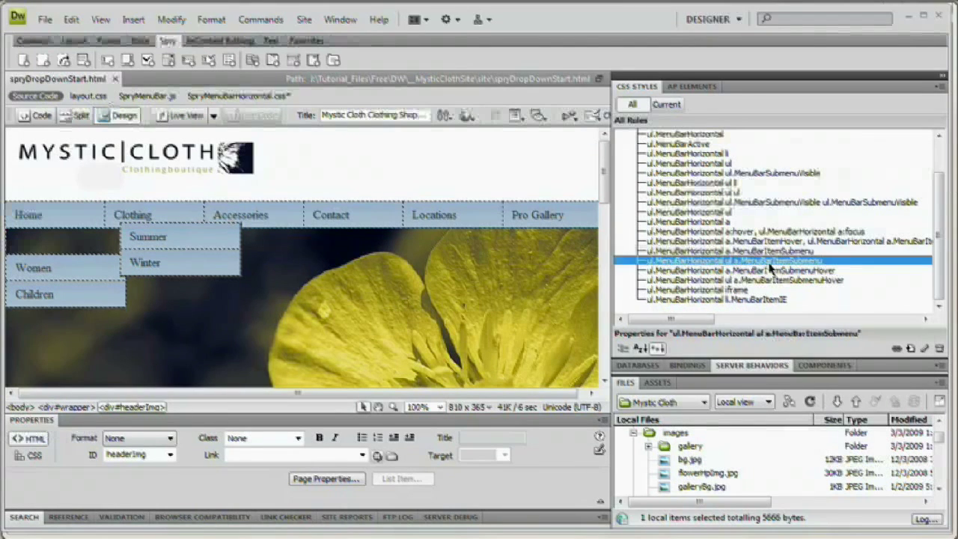
{"action": "double_click", "coordinate": [769, 264]}
{"action": "left_click_drag", "start_coordinate": [756, 310], "coordinate": [450, 139]}
{"action": "left_click", "coordinate": [274, 189]}
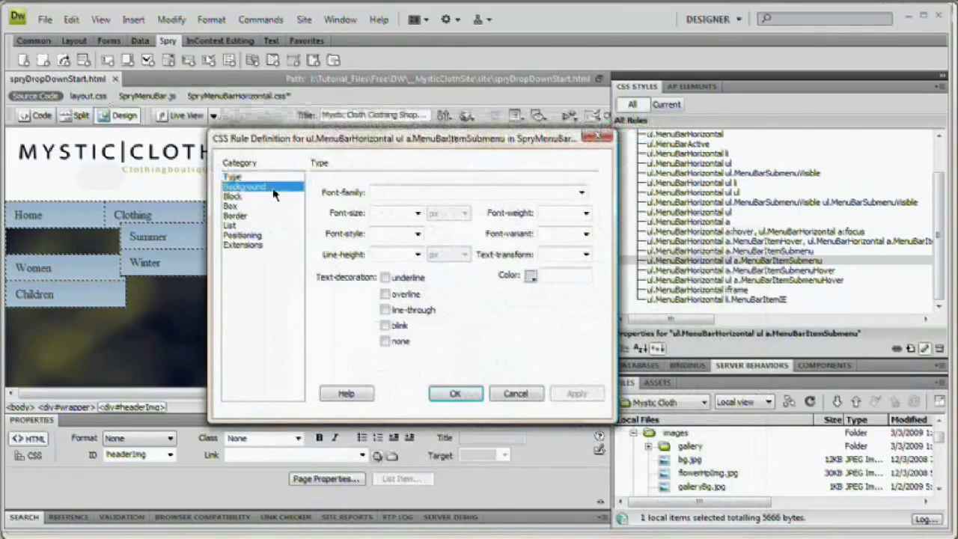
{"action": "double_click", "coordinate": [471, 215]}
{"action": "left_click", "coordinate": [563, 216]}
{"action": "double_click", "coordinate": [233, 295]}
{"action": "left_click", "coordinate": [438, 234]}
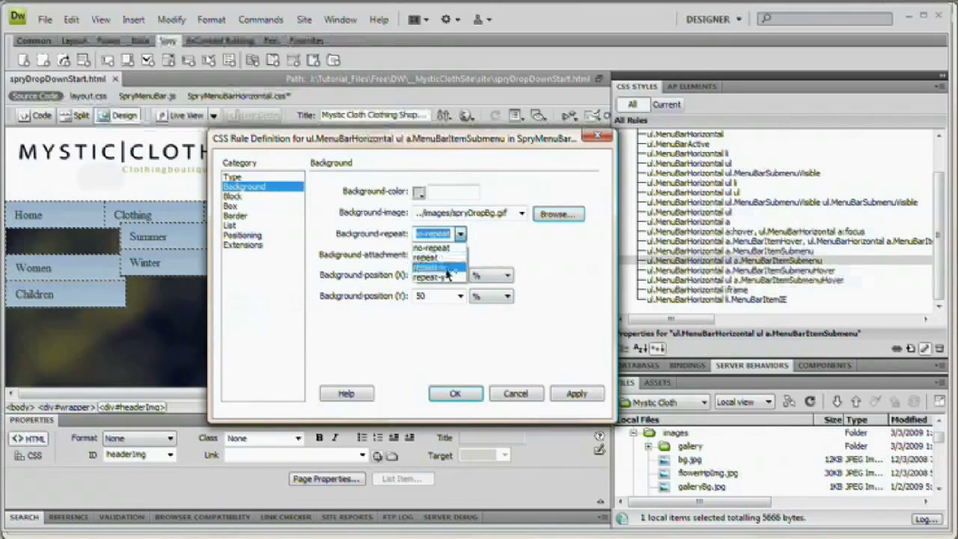
{"action": "left_click", "coordinate": [447, 268]}
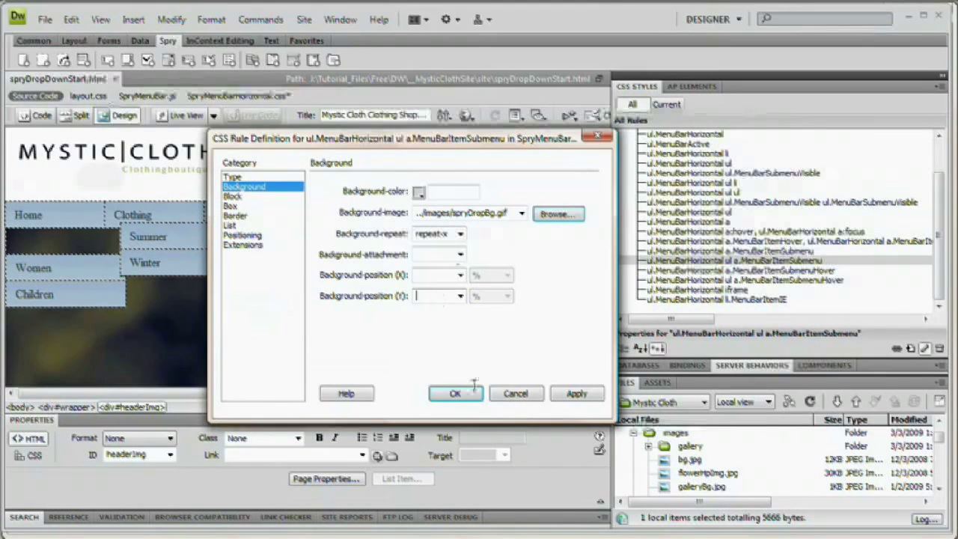
{"action": "left_click", "coordinate": [455, 394]}
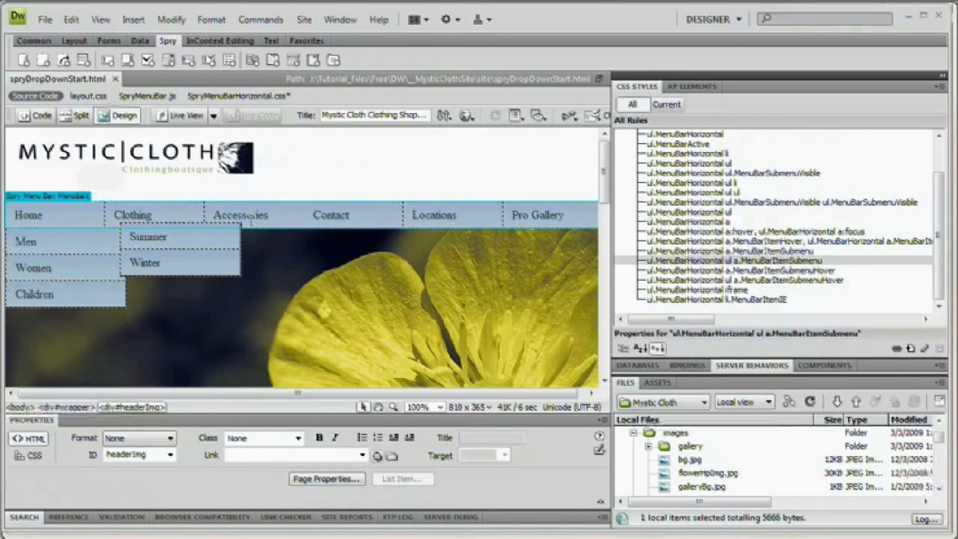
Save and preview the page in Firefox, check the rollovers in the Home menu and its Men submenu, and return to Dreamweaver
{"action": "key", "text": "F12"}
{"action": "key", "text": "Return"}
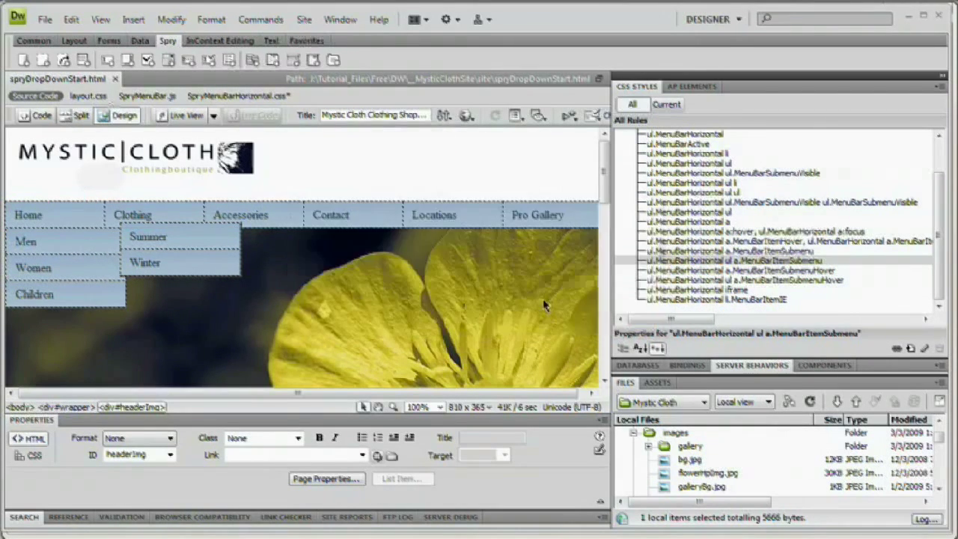
{"action": "mouse_move", "coordinate": [235, 196]}
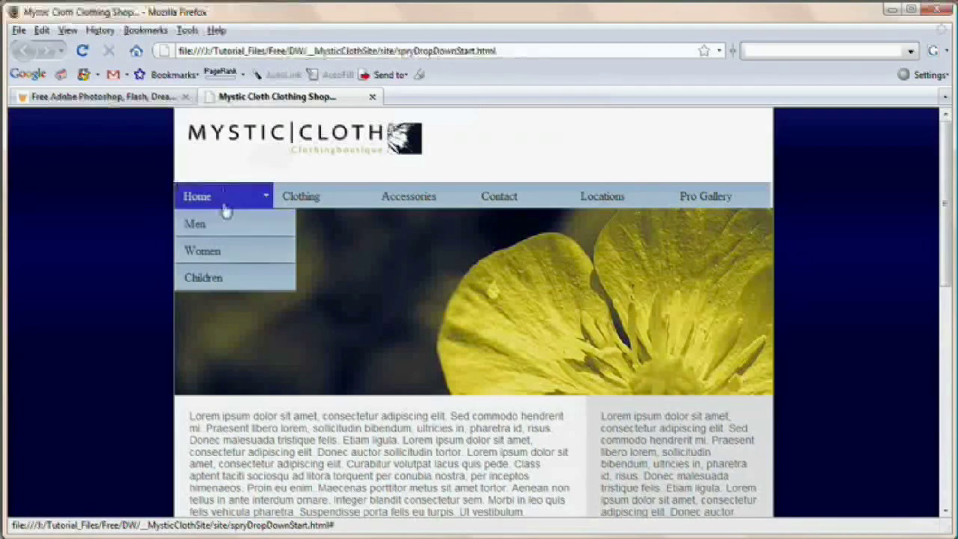
{"action": "mouse_move", "coordinate": [225, 234]}
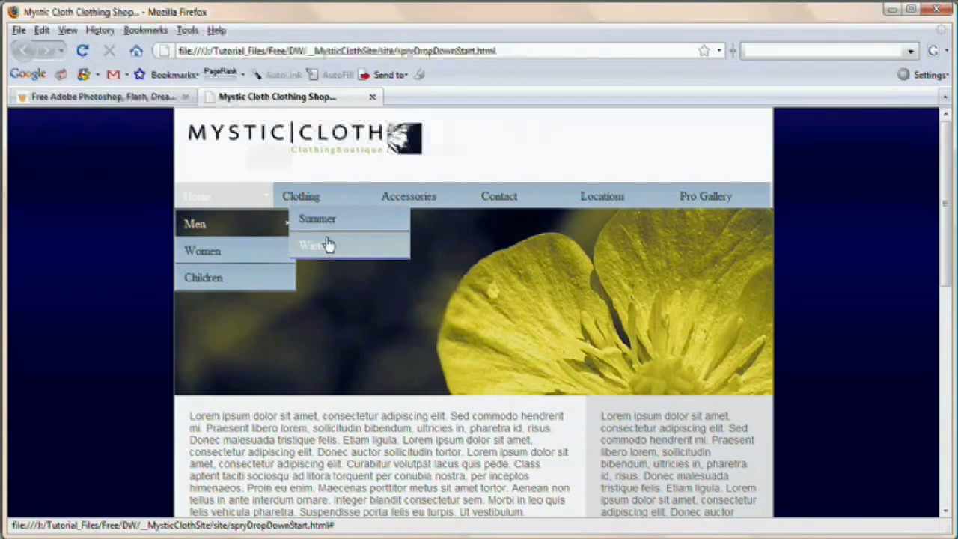
{"action": "mouse_move", "coordinate": [622, 204]}
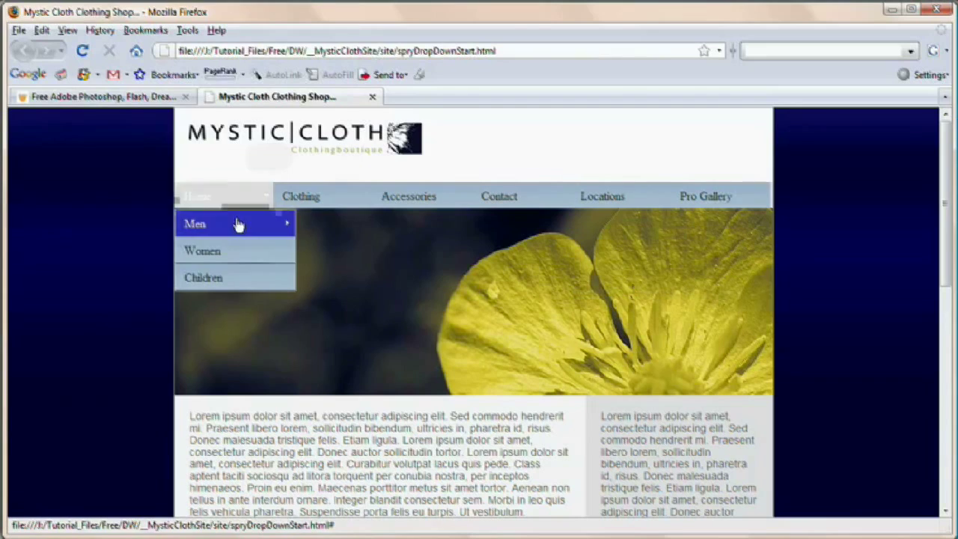
{"action": "left_click", "coordinate": [373, 97]}
{"action": "key", "text": "alt+Tab"}
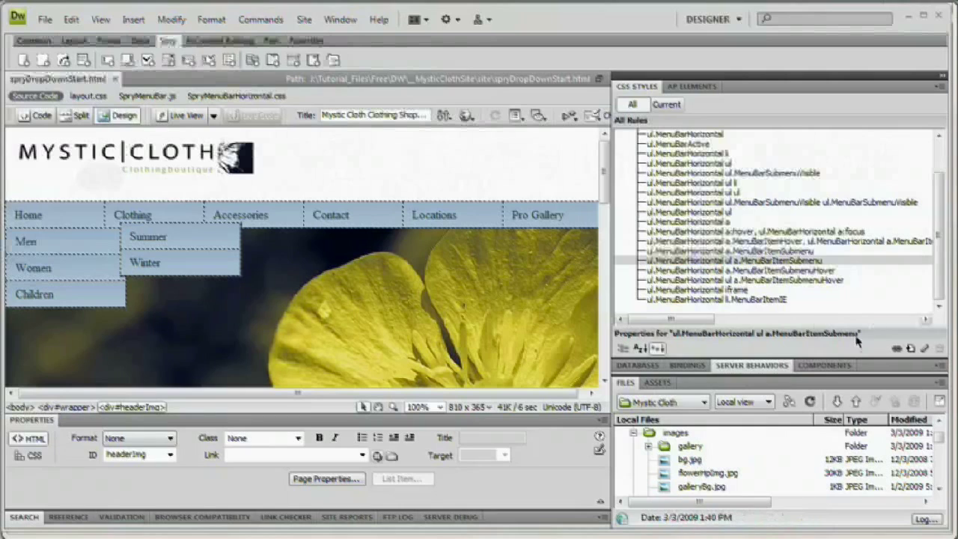
Give the ul.MenuBarHorizontal a.MenuBarItemSubmenuHover rule the background image spryDropBgRO.gif, changing its repeat setting and clearing its background position
{"action": "double_click", "coordinate": [800, 271]}
{"action": "left_click_drag", "start_coordinate": [779, 313], "coordinate": [484, 184]}
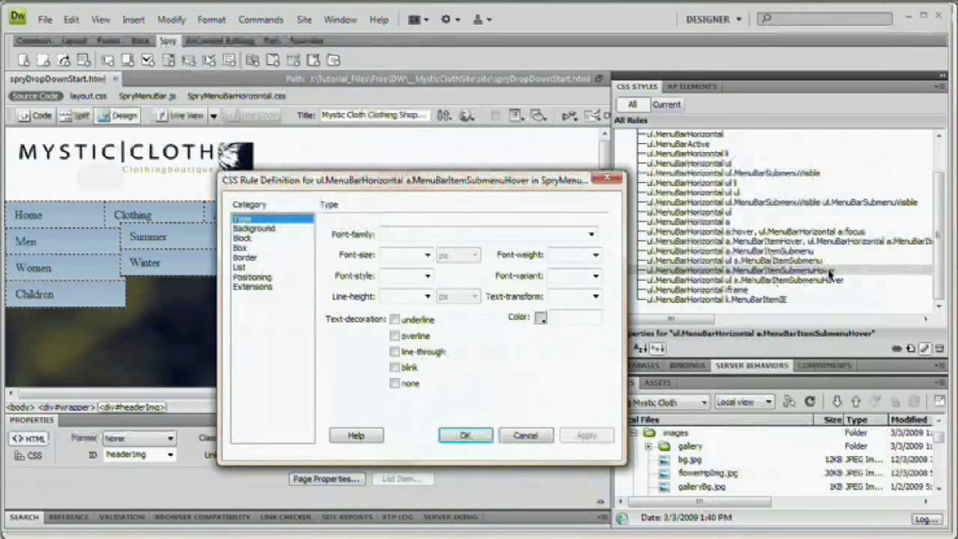
{"action": "left_click", "coordinate": [278, 228]}
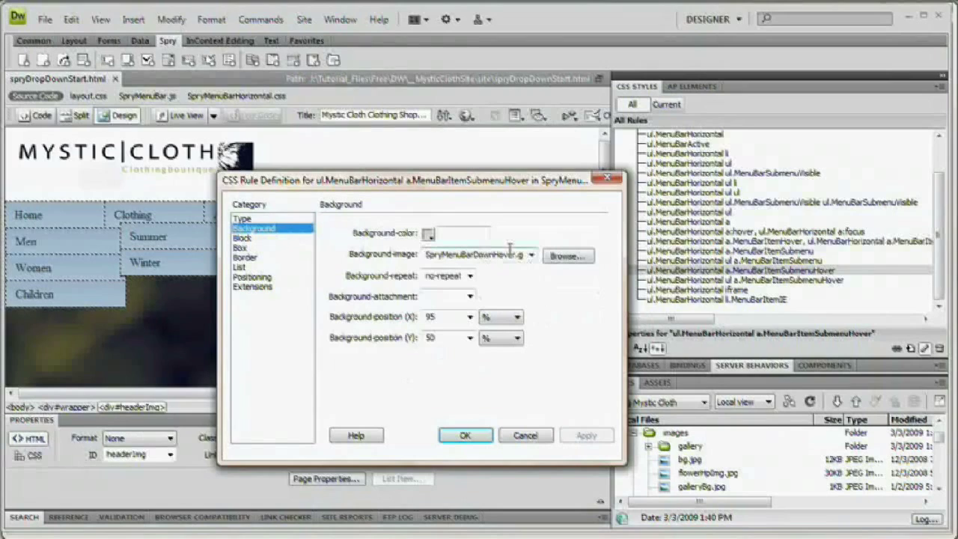
{"action": "left_click", "coordinate": [567, 256]}
{"action": "double_click", "coordinate": [217, 348]}
{"action": "left_click", "coordinate": [469, 276]}
{"action": "left_click", "coordinate": [455, 322]}
{"action": "key", "text": "BackSpace"}
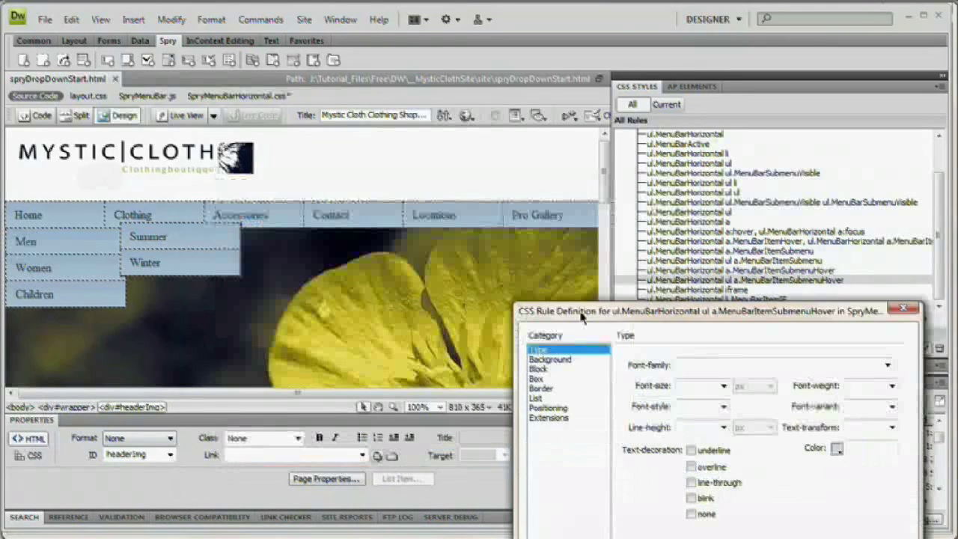
Give the ul.MenuBarHorizontal ul a.MenuBarItemSubmenuHover rule the background image spryDropBgRO.gif, changing its repeat setting and clearing its background position
{"action": "left_click_drag", "start_coordinate": [684, 310], "coordinate": [331, 150]}
{"action": "left_click", "coordinate": [229, 201]}
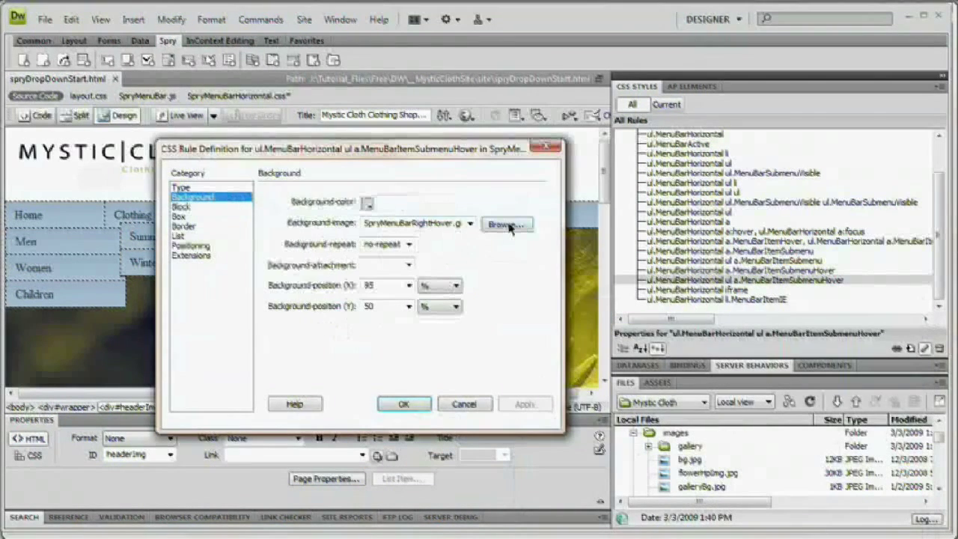
{"action": "left_click", "coordinate": [512, 226]}
{"action": "double_click", "coordinate": [201, 321]}
{"action": "left_click", "coordinate": [408, 244]}
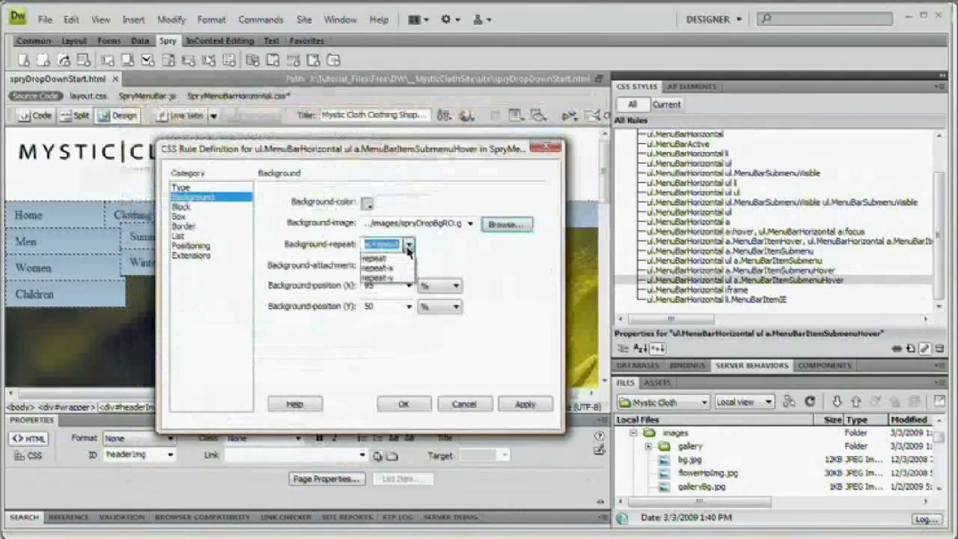
{"action": "left_click", "coordinate": [395, 287]}
{"action": "double_click", "coordinate": [392, 305]}
{"action": "key", "text": "BackSpace"}
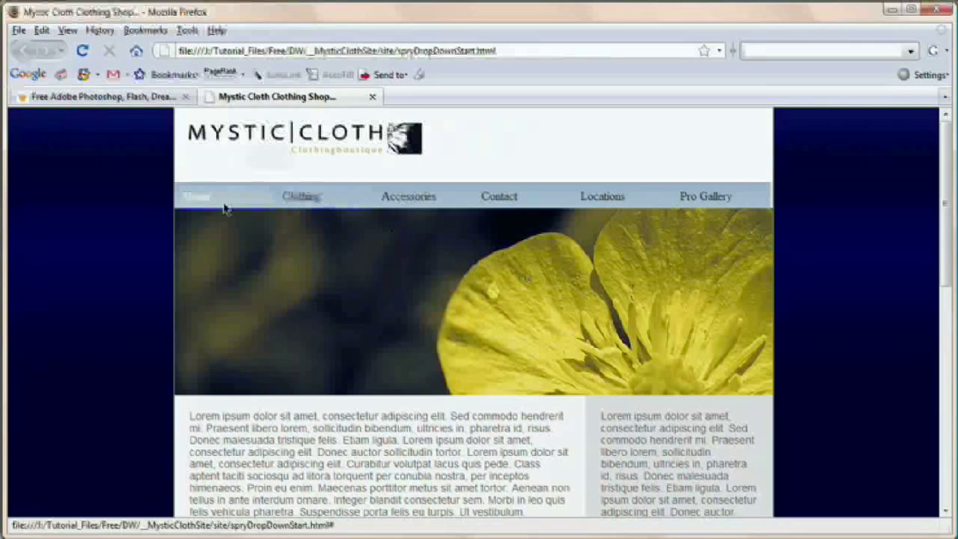
Check the rollovers in the Home and Locations drop-down menus in the Firefox preview, close the preview tab and return to Dreamweaver
{"action": "mouse_move", "coordinate": [221, 201]}
{"action": "mouse_move", "coordinate": [246, 233]}
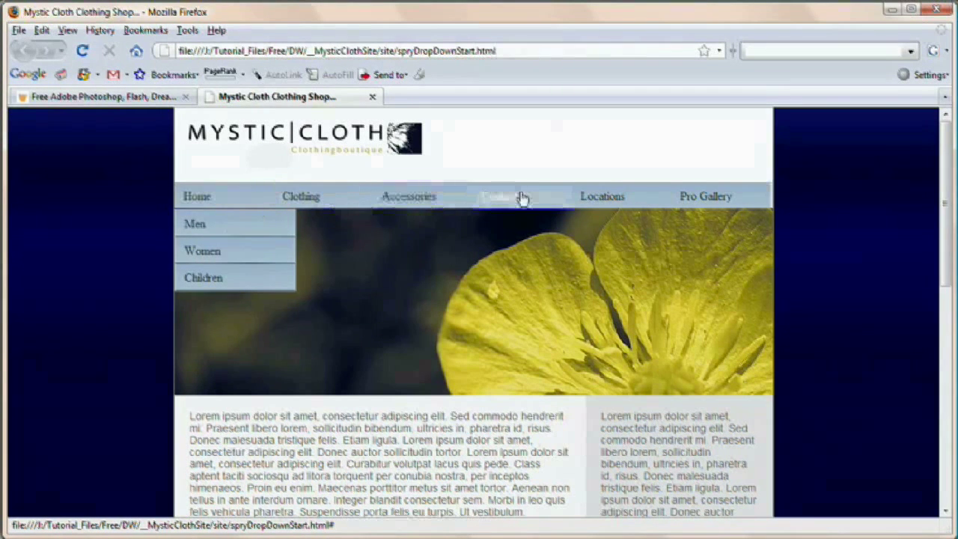
{"action": "mouse_move", "coordinate": [611, 204]}
{"action": "mouse_move", "coordinate": [629, 236]}
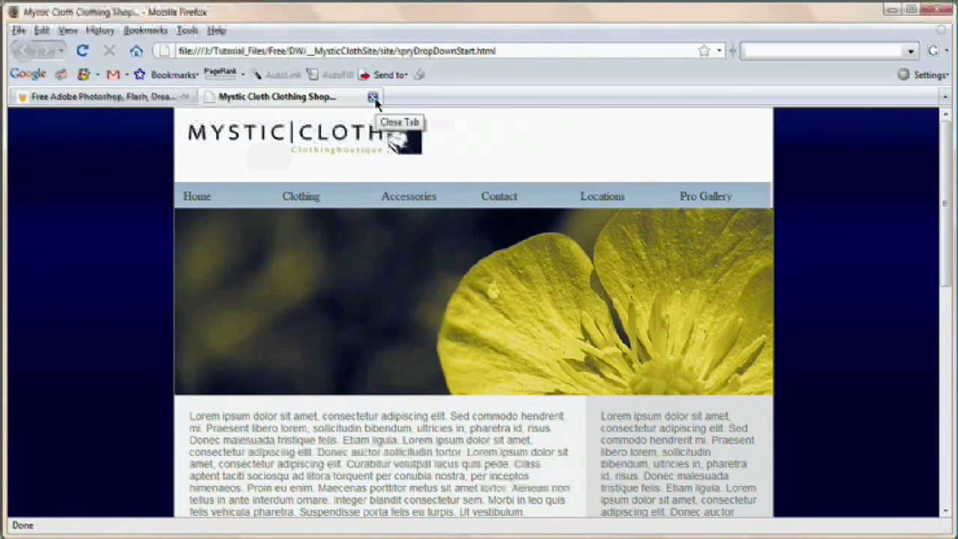
{"action": "left_click", "coordinate": [373, 97]}
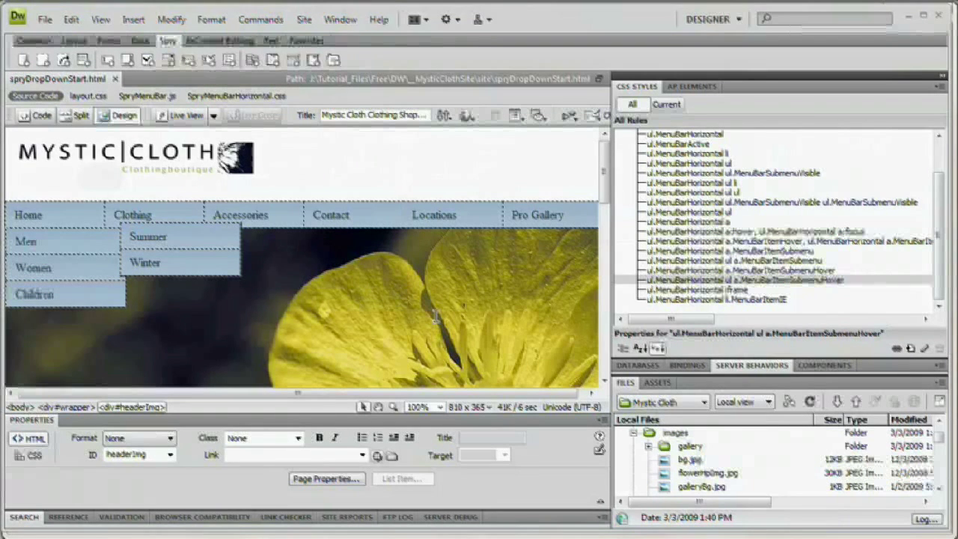
Open the Box settings of the ul.MenuBarHorizontal ul ul rule, keeping the Summer and Winter submenu uncovered on the page
{"action": "left_click", "coordinate": [694, 192]}
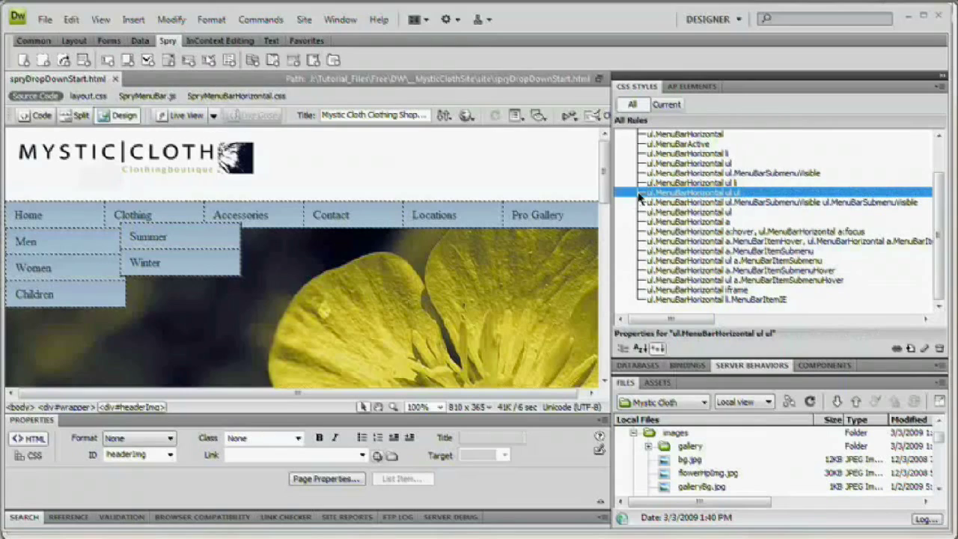
{"action": "double_click", "coordinate": [682, 196]}
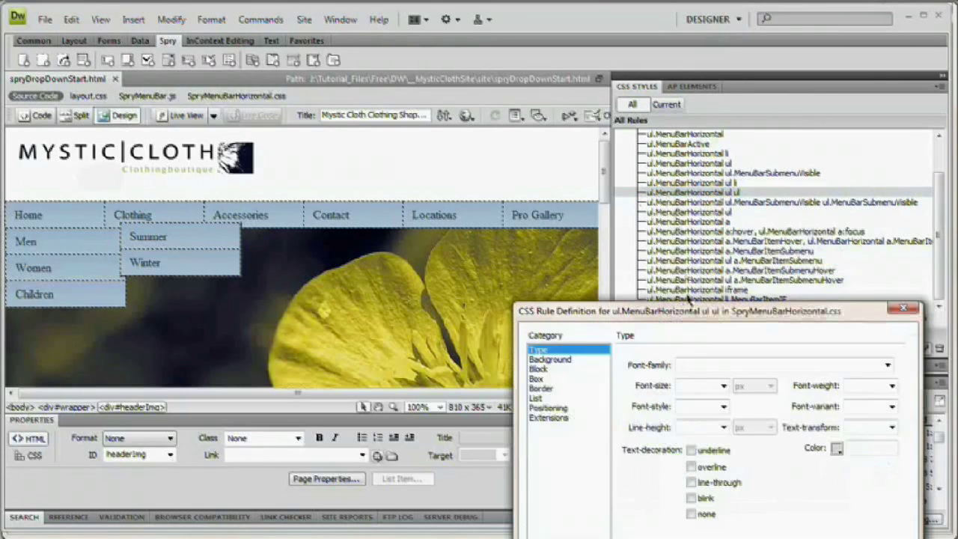
{"action": "left_click_drag", "start_coordinate": [584, 251], "coordinate": [419, 201]}
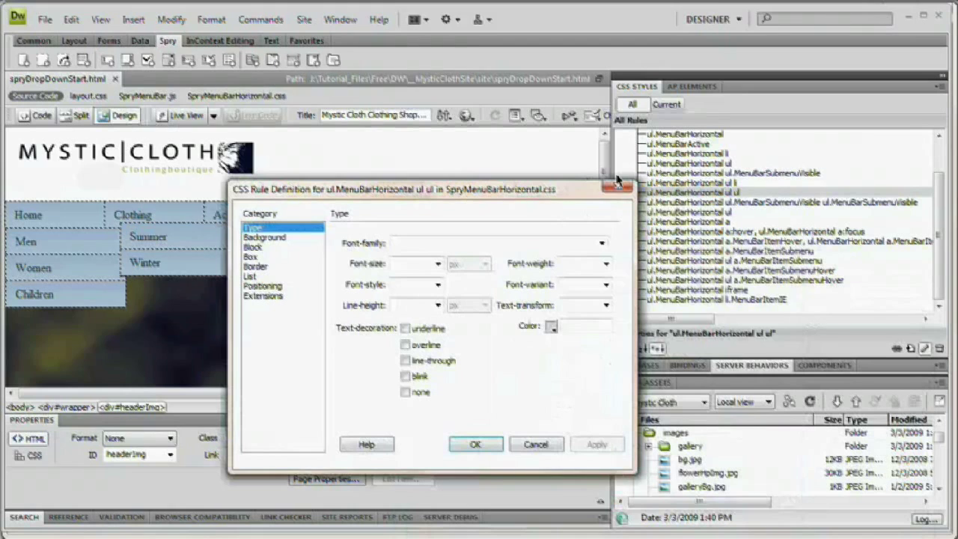
{"action": "left_click", "coordinate": [250, 256]}
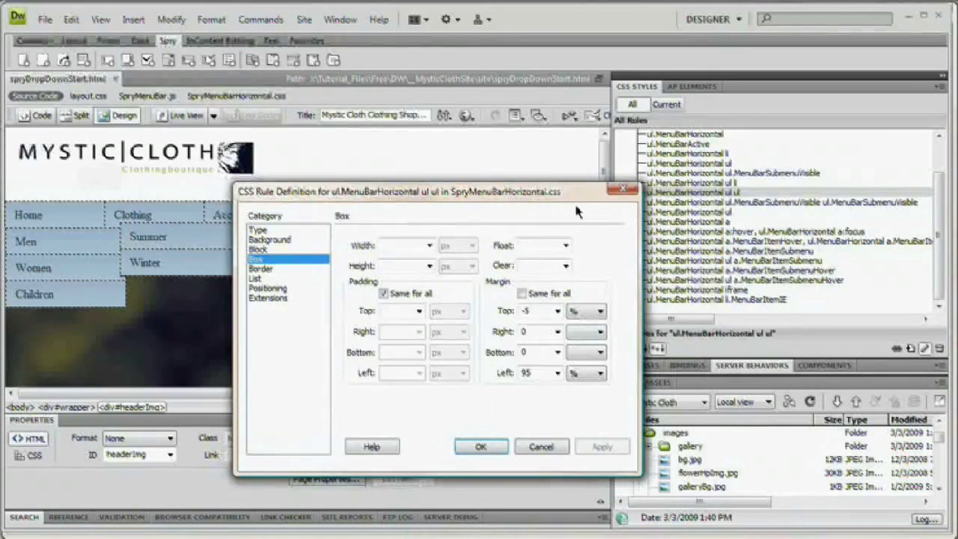
{"action": "left_click_drag", "start_coordinate": [576, 212], "coordinate": [766, 245]}
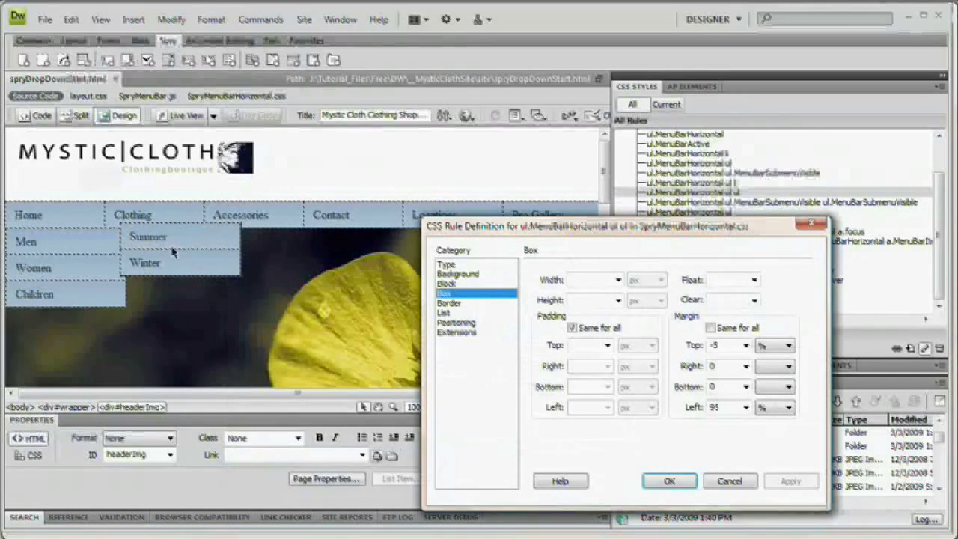
{"action": "left_click_drag", "start_coordinate": [654, 227], "coordinate": [672, 228]}
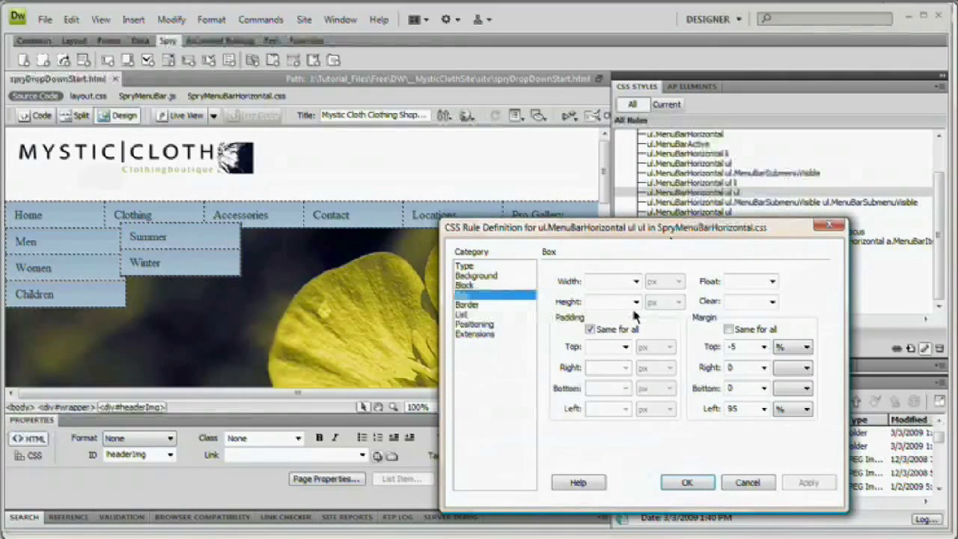
Try left margins of 0% and 100% on the ul.MenuBarHorizontal ul ul rule, applying each one
{"action": "left_click_drag", "start_coordinate": [748, 347], "coordinate": [696, 347]}
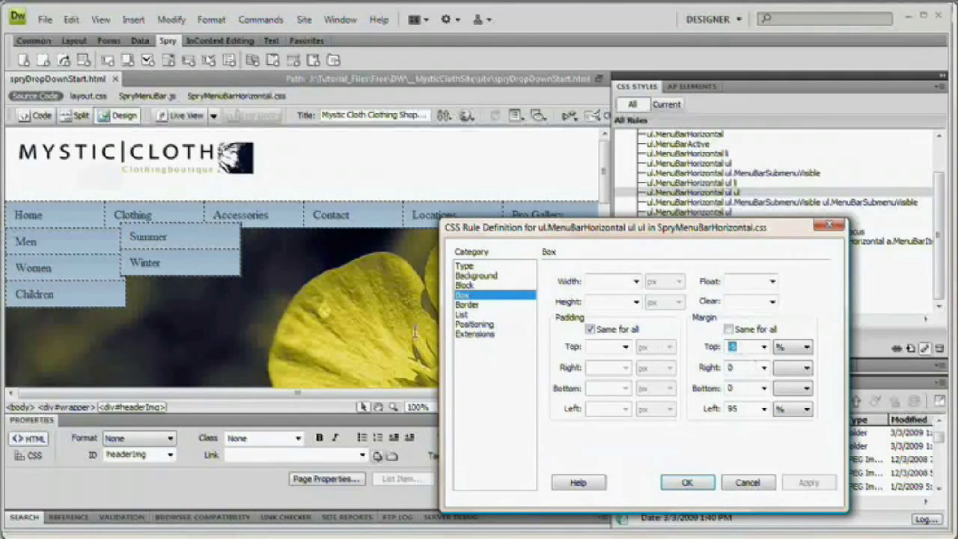
{"action": "double_click", "coordinate": [747, 409]}
{"action": "type", "text": "0"}
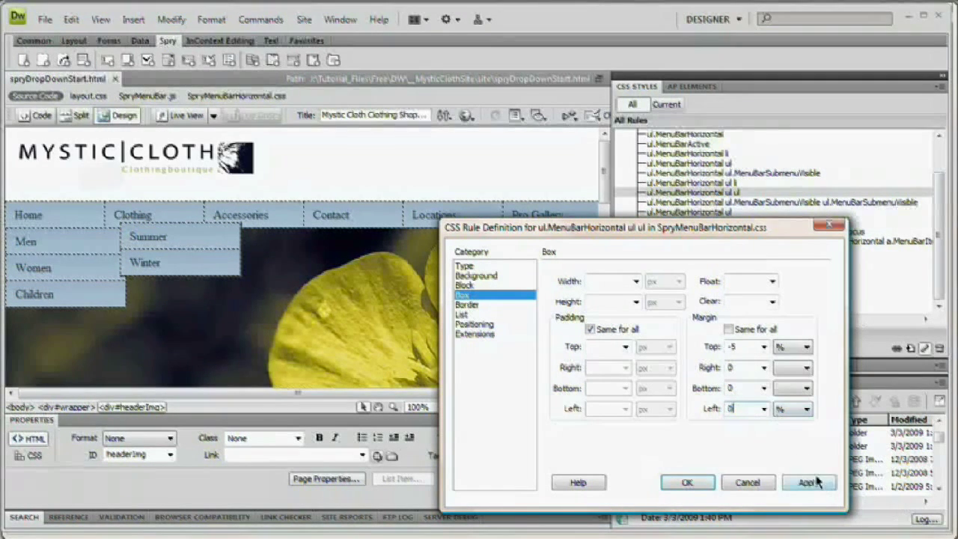
{"action": "left_click", "coordinate": [809, 483]}
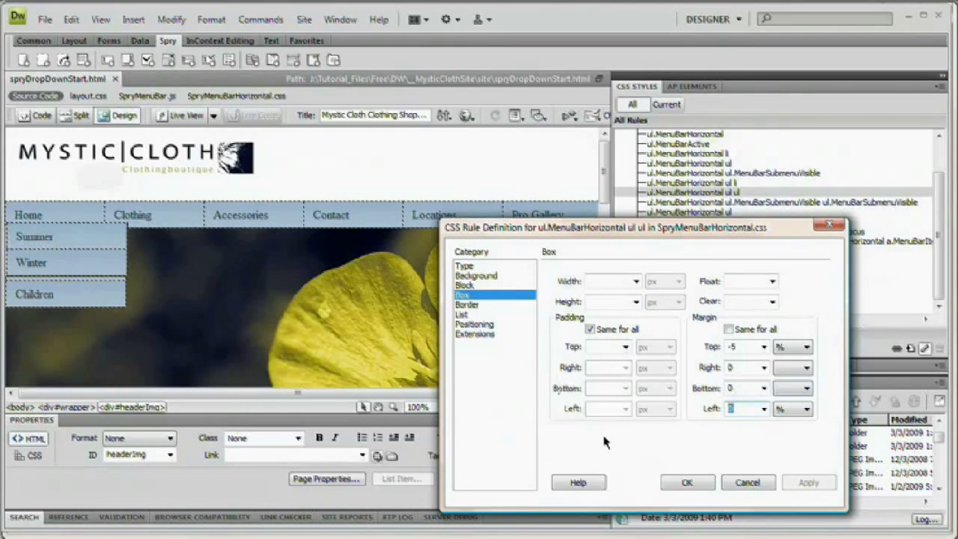
{"action": "type", "text": "100"}
{"action": "left_click", "coordinate": [809, 483]}
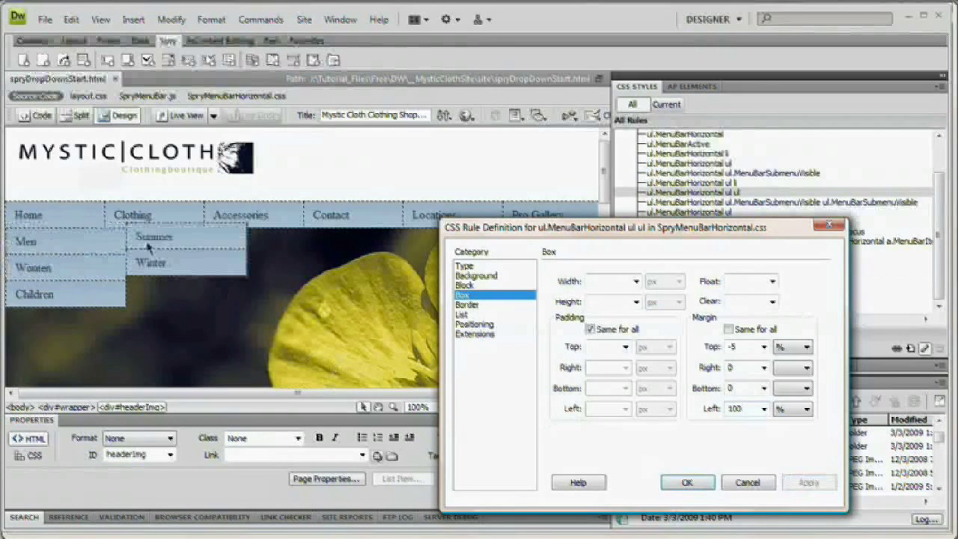
Set the second-level submenu rule's top margin to 10% and left margin to 95%, and confirm the rule's changes
{"action": "double_click", "coordinate": [738, 347]}
{"action": "type", "text": "10"}
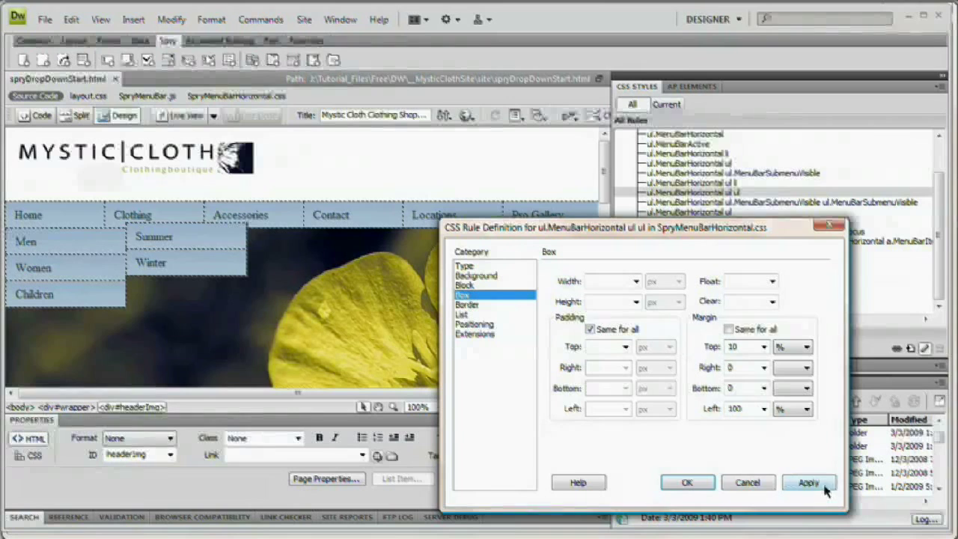
{"action": "left_click", "coordinate": [824, 485]}
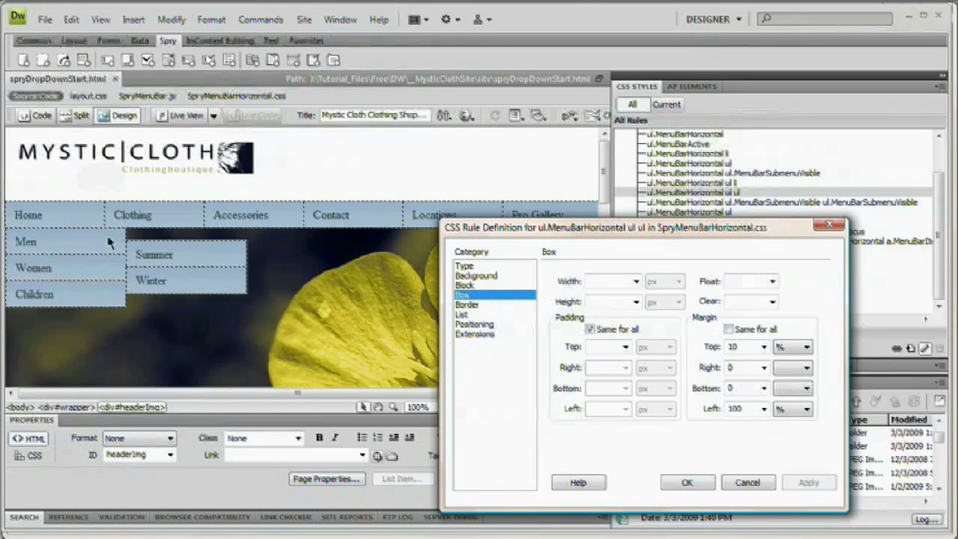
{"action": "left_click", "coordinate": [763, 410]}
{"action": "left_click_drag", "start_coordinate": [751, 409], "coordinate": [699, 411]}
{"action": "type", "text": "95"}
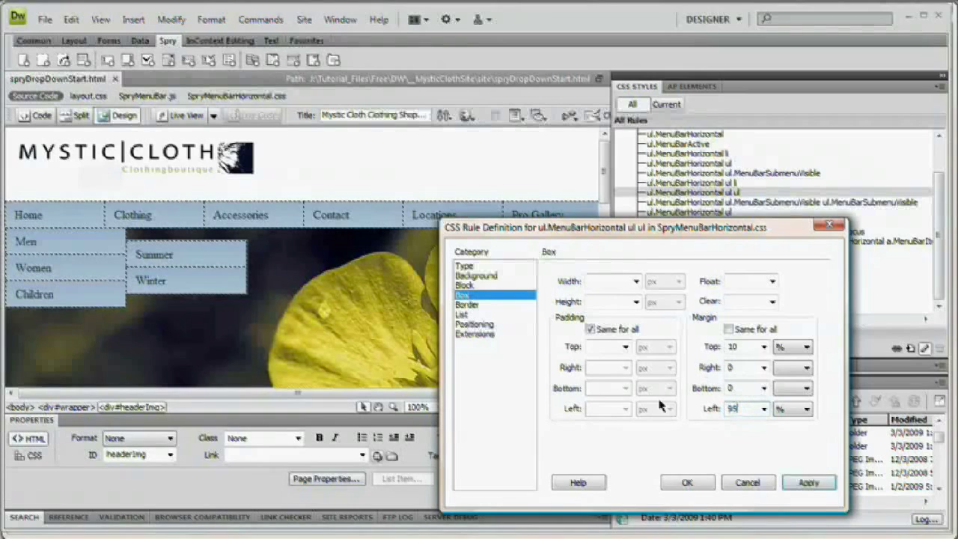
{"action": "left_click", "coordinate": [809, 483]}
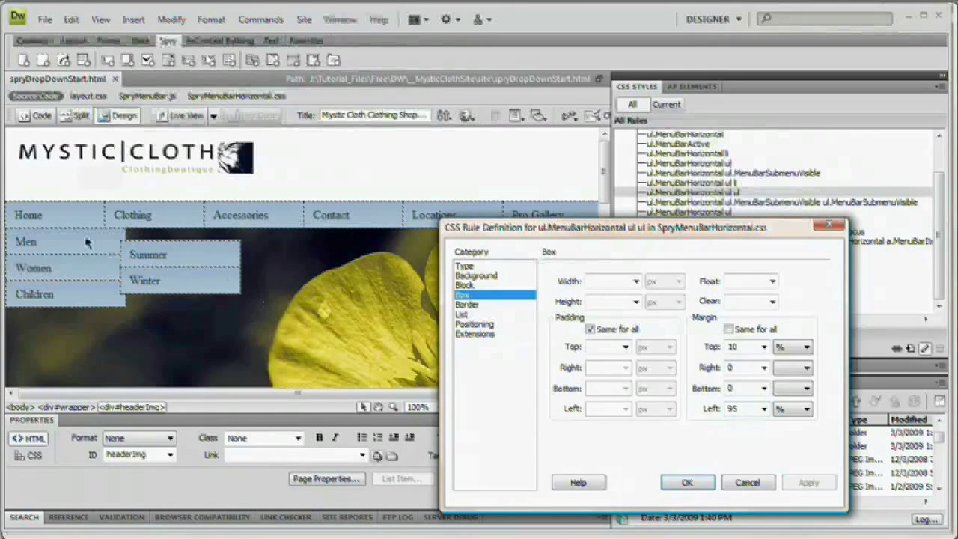
{"action": "left_click", "coordinate": [704, 484]}
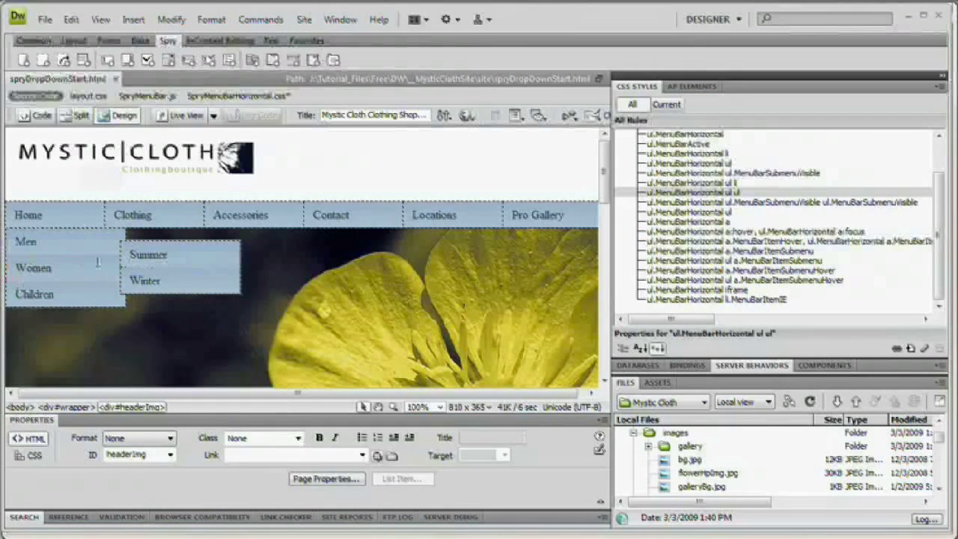
Save and preview the page in Firefox, check the Men submenu's position and the Locations menu, and return to Dreamweaver
{"action": "key", "text": "F12"}
{"action": "left_click", "coordinate": [539, 305]}
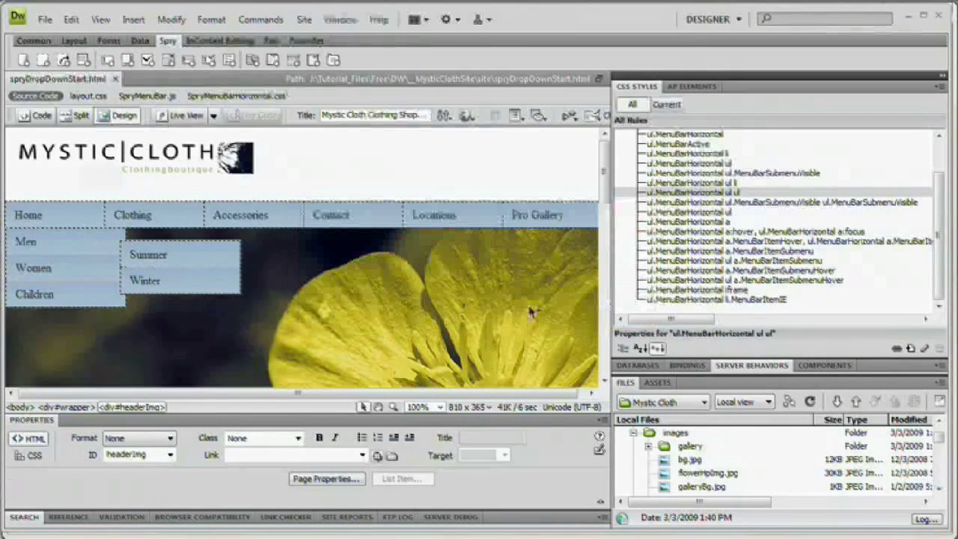
{"action": "mouse_move", "coordinate": [227, 233]}
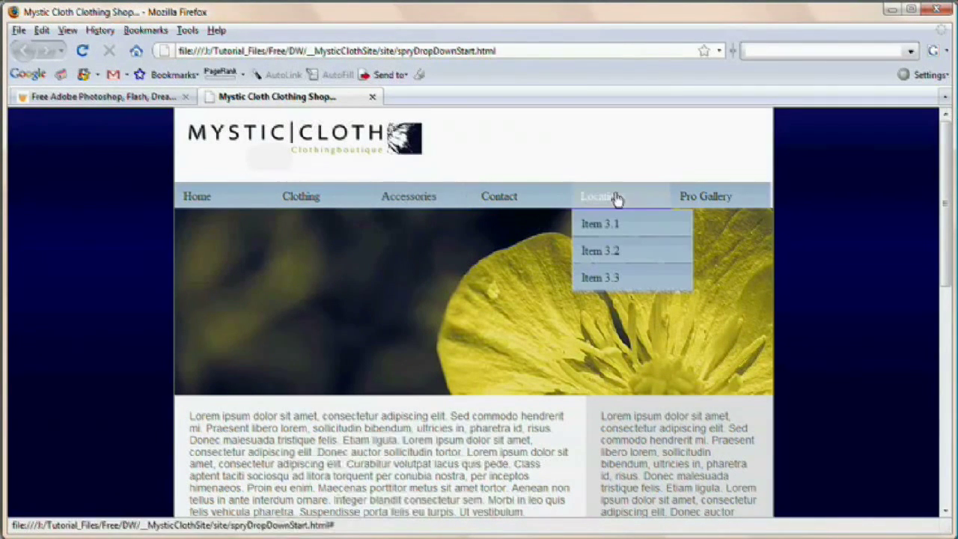
{"action": "left_click", "coordinate": [372, 98]}
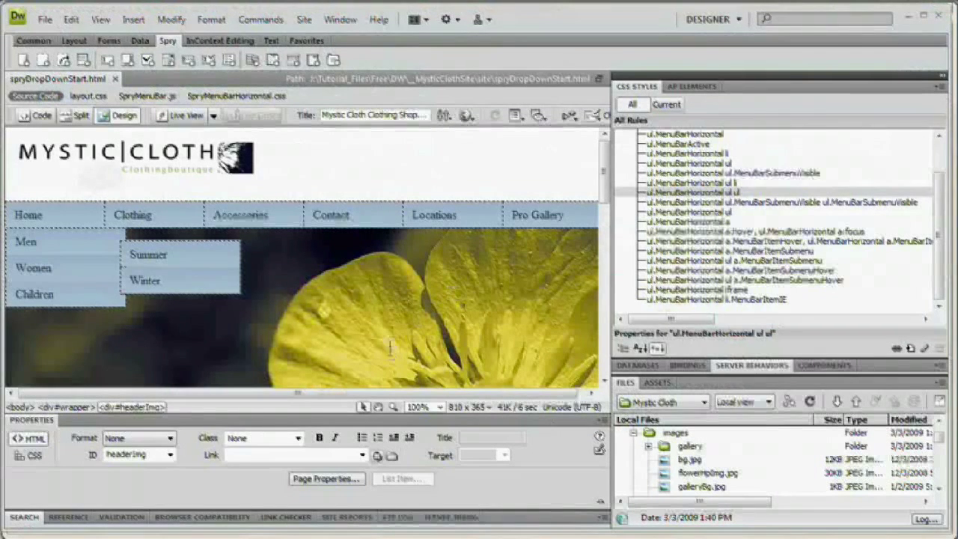
{"action": "left_click", "coordinate": [738, 241]}
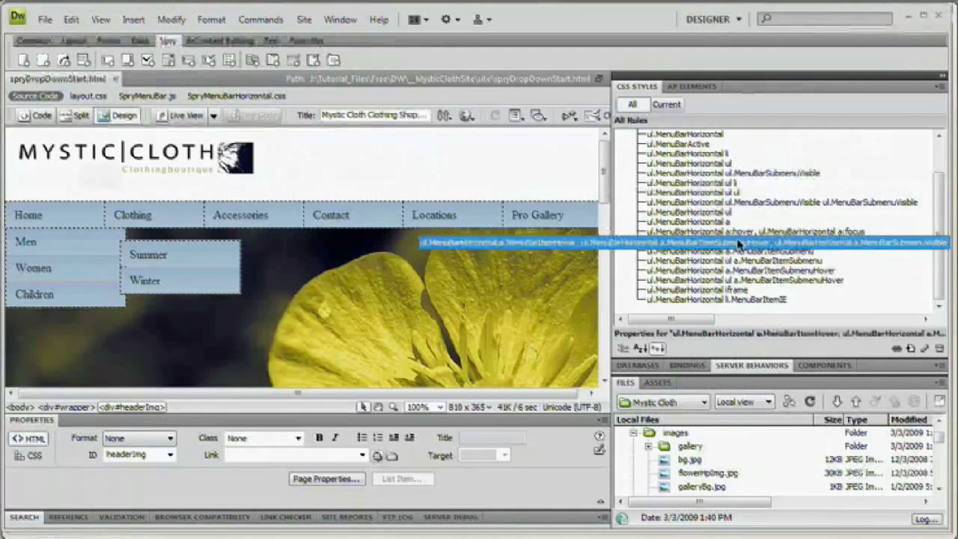
{"action": "scroll", "coordinate": [721, 211], "scroll_direction": "up", "scroll_amount": 2}
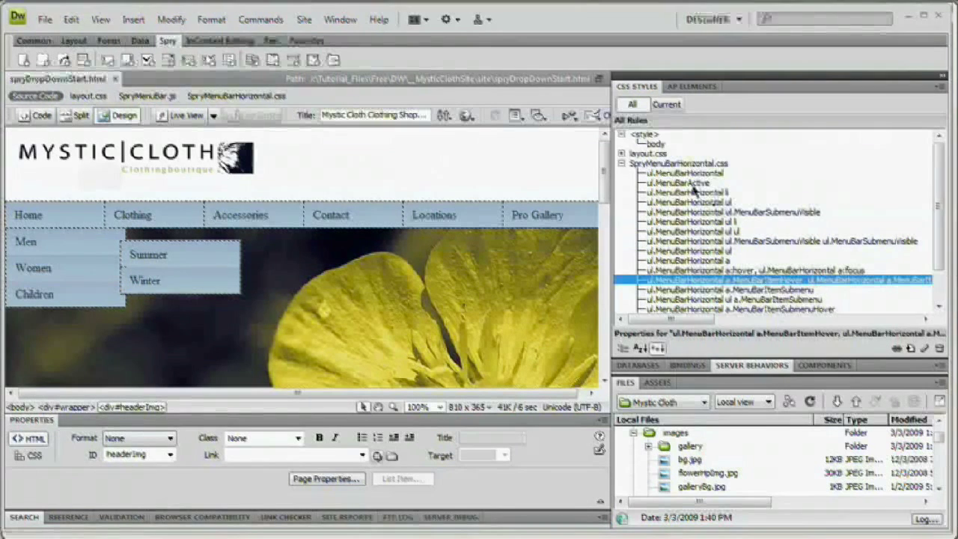
{"action": "left_click", "coordinate": [701, 175]}
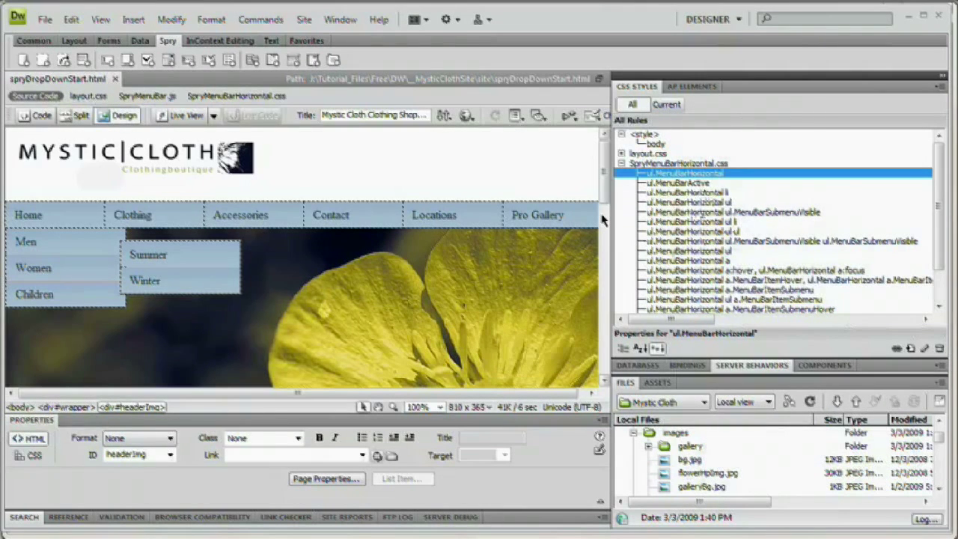
{"action": "scroll", "coordinate": [721, 247], "scroll_direction": "down", "scroll_amount": 2}
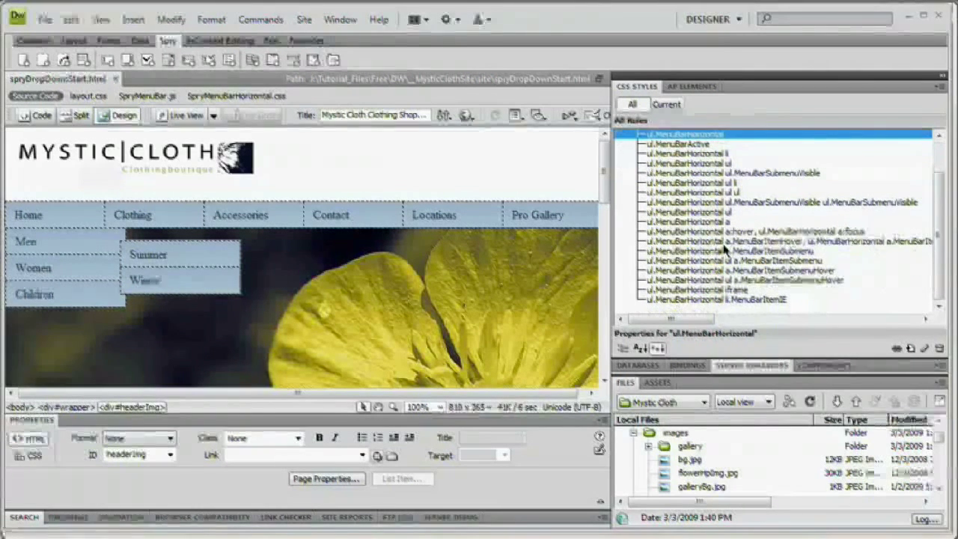